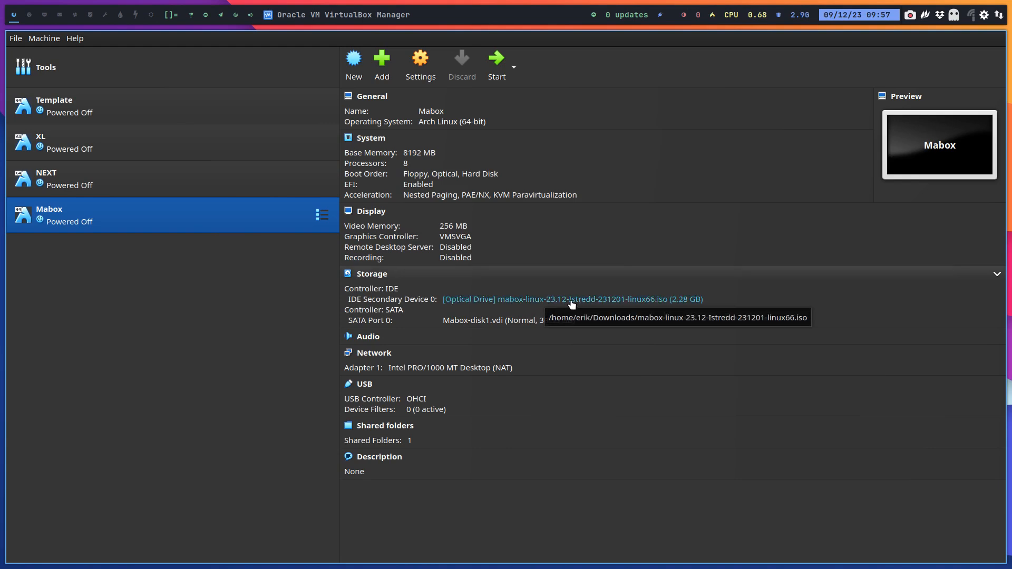
{"action": "left_click", "coordinate": [497, 63]}
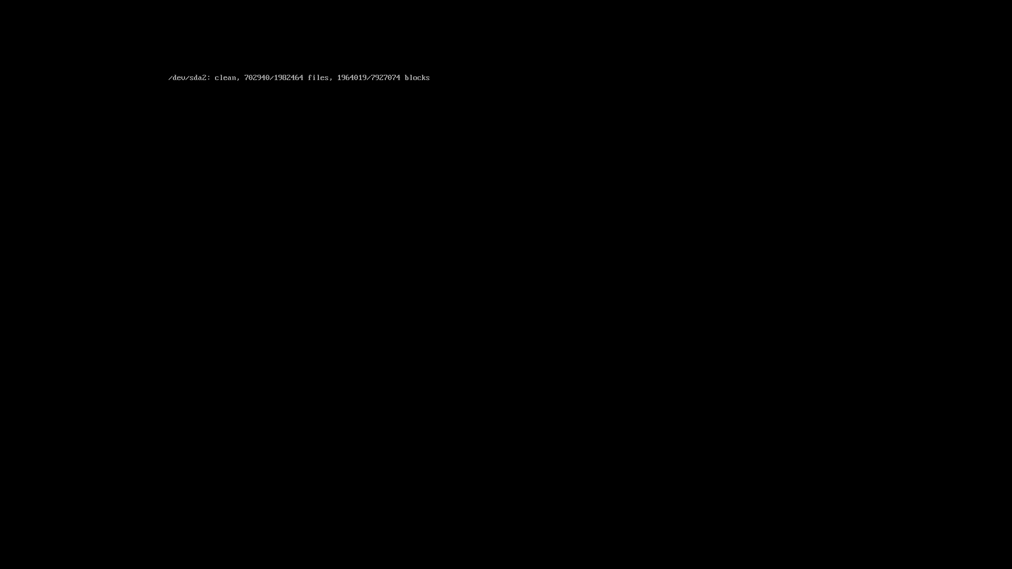
{"action": "key", "text": "ctrl+f"}
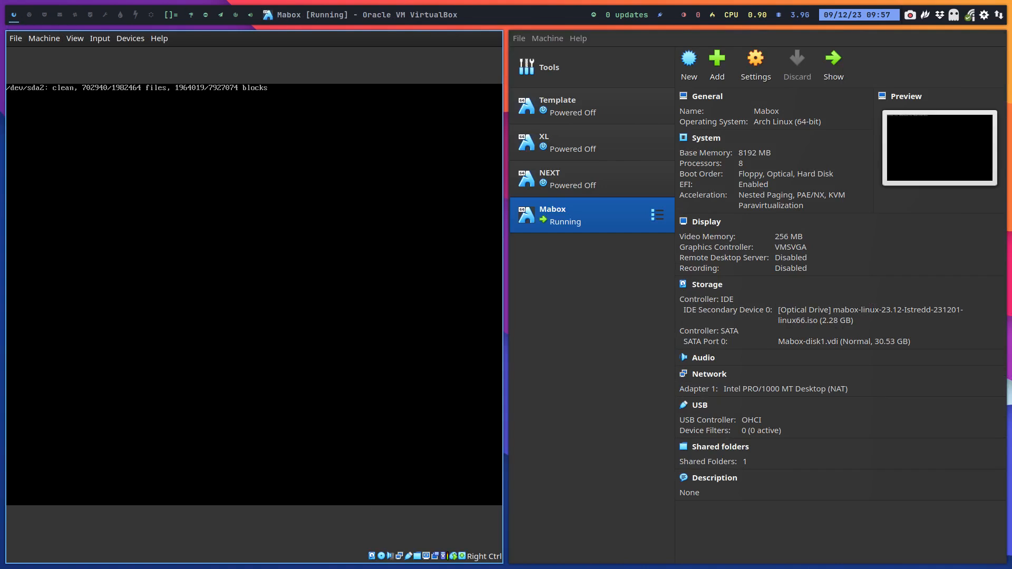
{"action": "left_click", "coordinate": [16, 38]}
{"action": "left_click", "coordinate": [52, 95]}
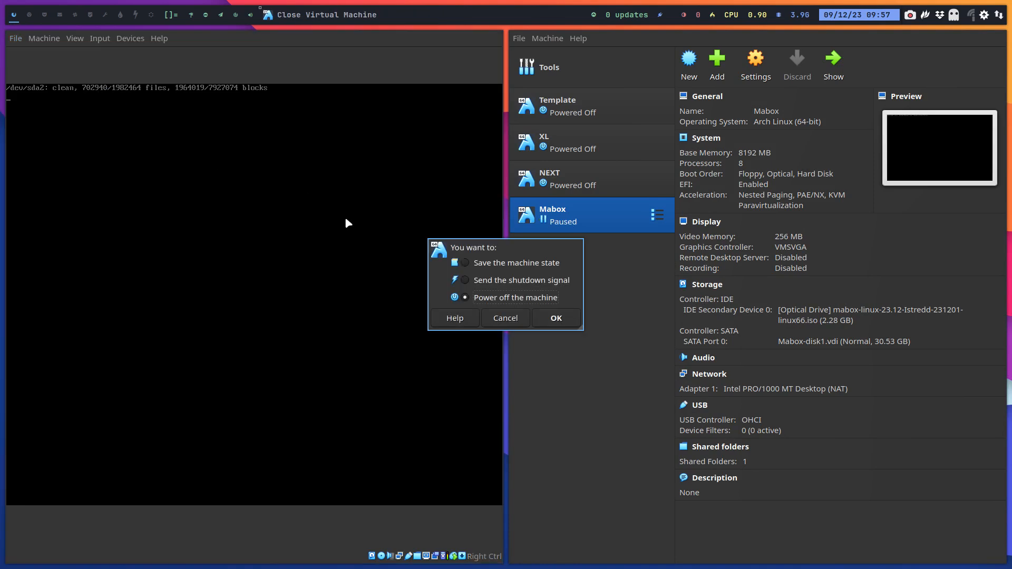
{"action": "left_click", "coordinate": [553, 318]}
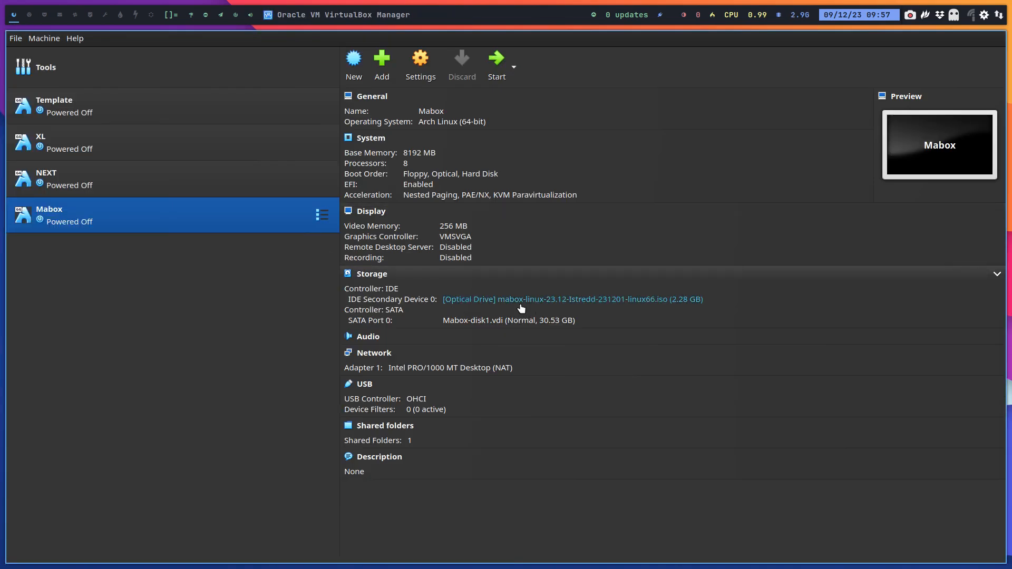
- Remove the existing Mabox virtual machine from the machine list
{"action": "right_click", "coordinate": [266, 221]}
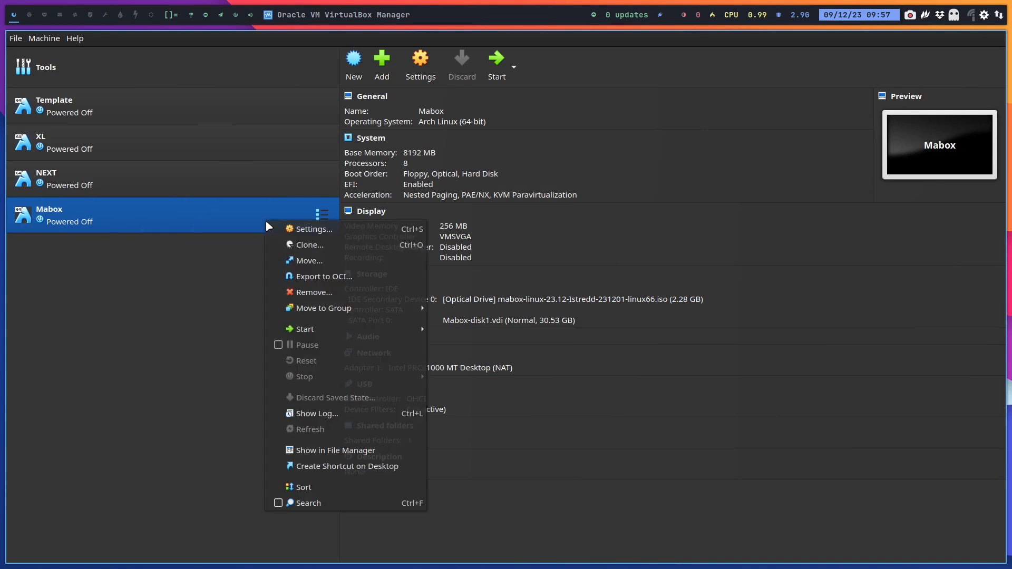
{"action": "left_click", "coordinate": [316, 291]}
{"action": "left_click", "coordinate": [581, 332]}
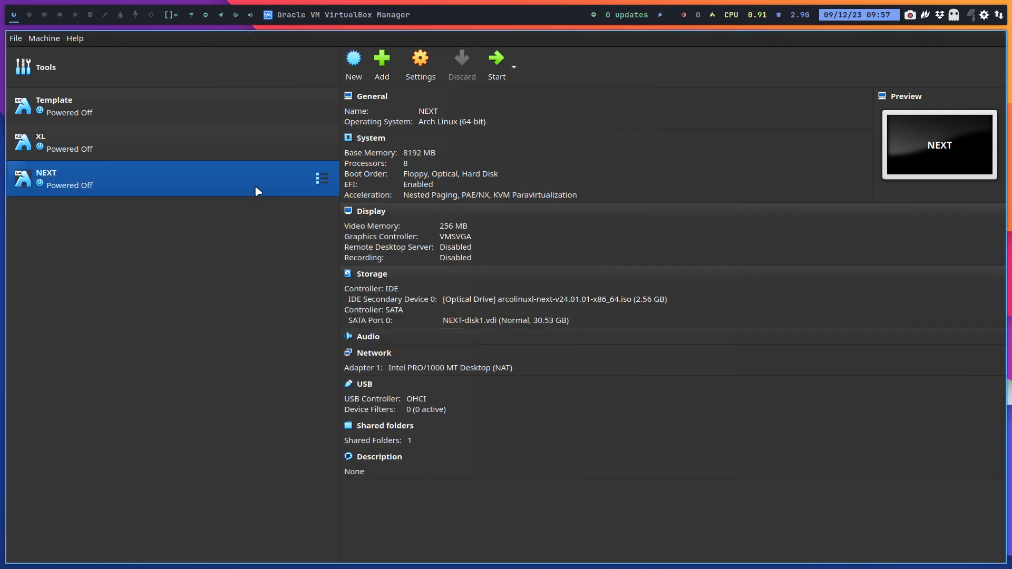
- Create a full clone of the Template virtual machine named MABOX
{"action": "right_click", "coordinate": [138, 116]}
{"action": "left_click", "coordinate": [175, 136]}
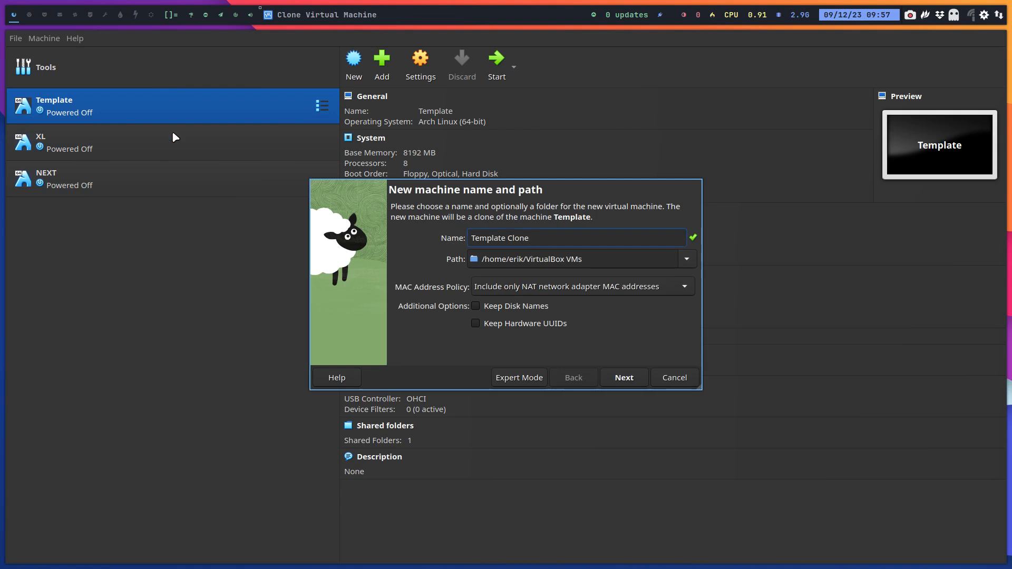
{"action": "key", "text": "ctrl+a"}
{"action": "type", "text": "MABO"}
{"action": "key", "text": "Return"}
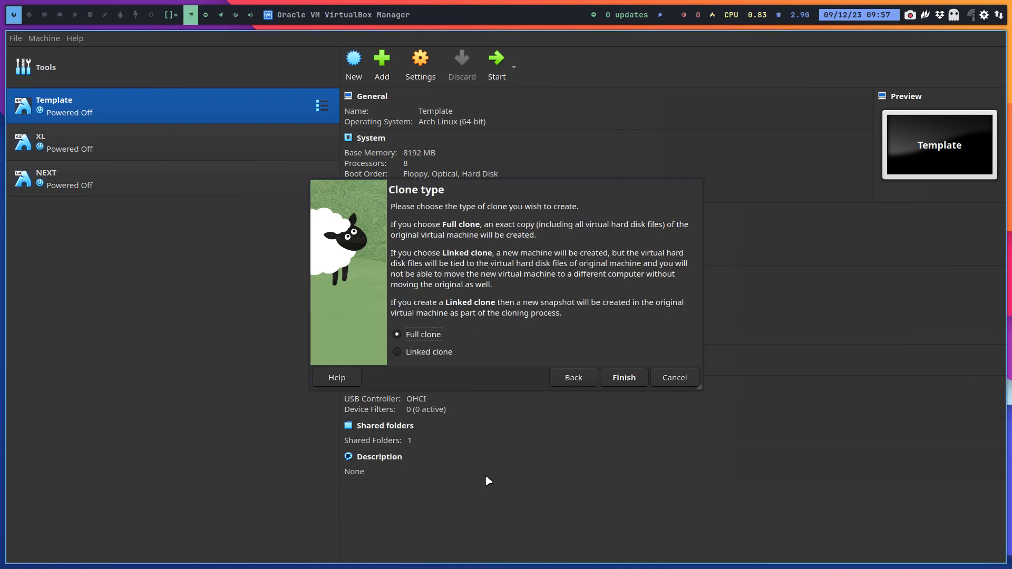
{"action": "left_click", "coordinate": [633, 377]}
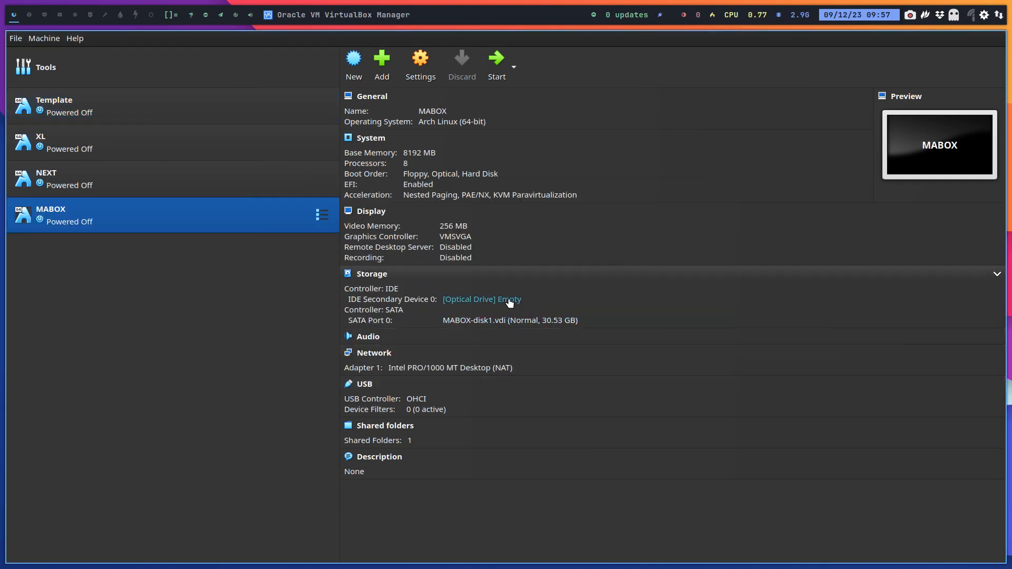
- Insert mabox-linux-23.12-Istredd-231201-linux66.iso into MABOX's empty optical drive and start the machine in full screen
{"action": "left_click", "coordinate": [509, 300]}
{"action": "left_click", "coordinate": [594, 360]}
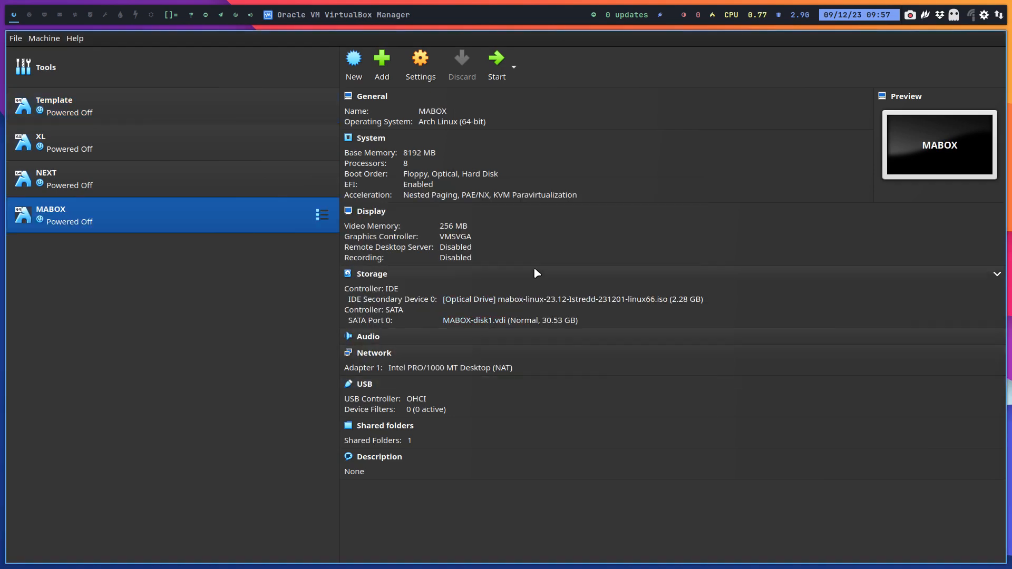
{"action": "left_click", "coordinate": [496, 59]}
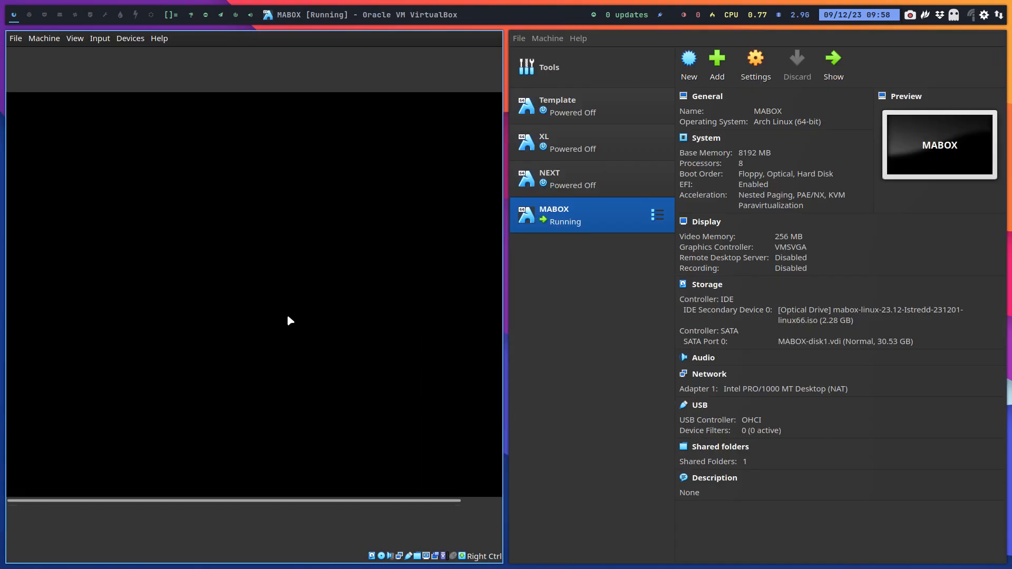
{"action": "key", "text": "ctrl+f"}
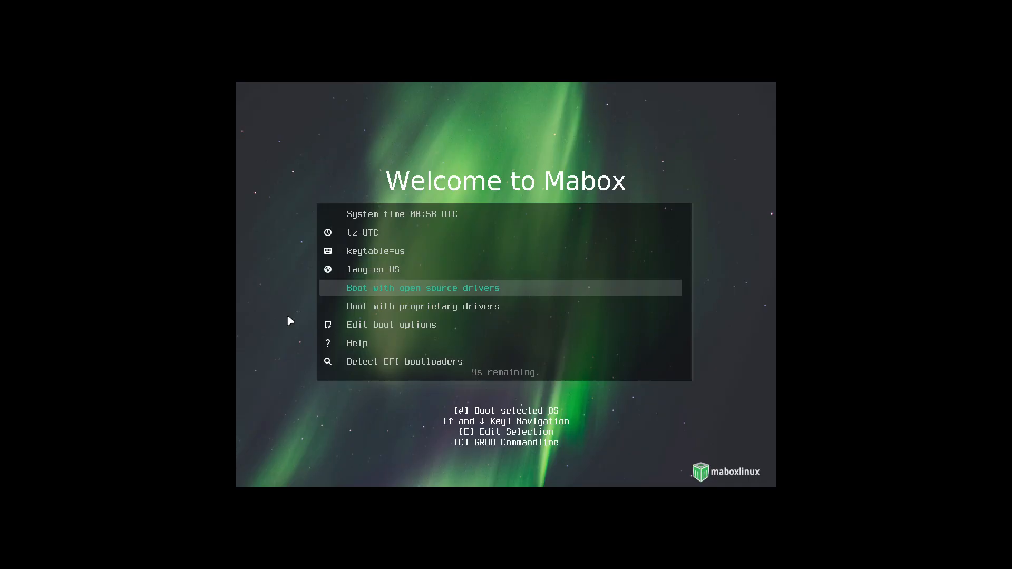
- Look through the Mabox boot options and boot the live system with open source drivers
{"action": "key", "text": "Down"}
{"action": "key", "text": "Down"}
{"action": "key", "text": "Up"}
{"action": "key", "text": "Up"}
{"action": "key", "text": "Down"}
{"action": "key", "text": "Down"}
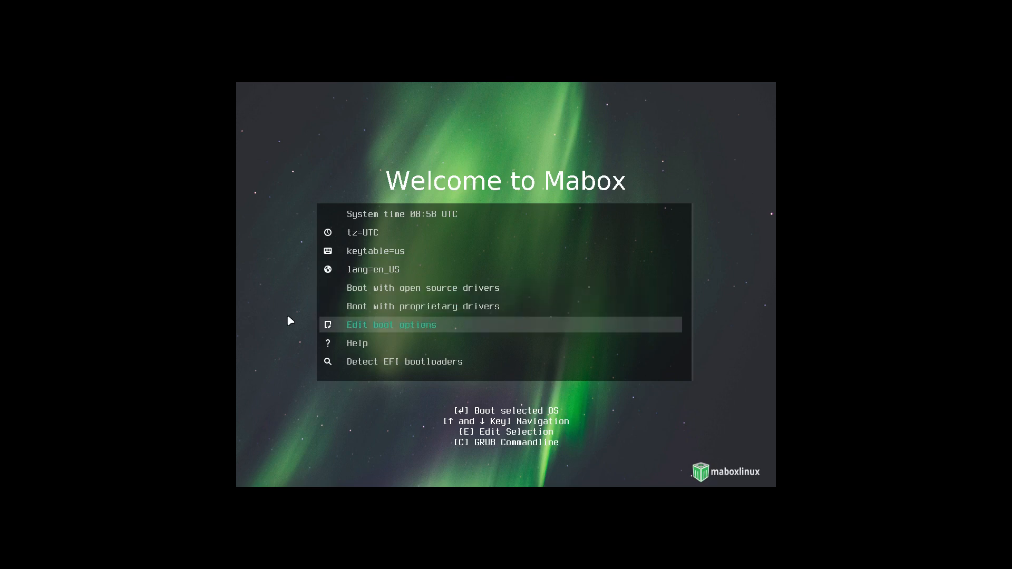
{"action": "key", "text": "Up"}
{"action": "key", "text": "Up"}
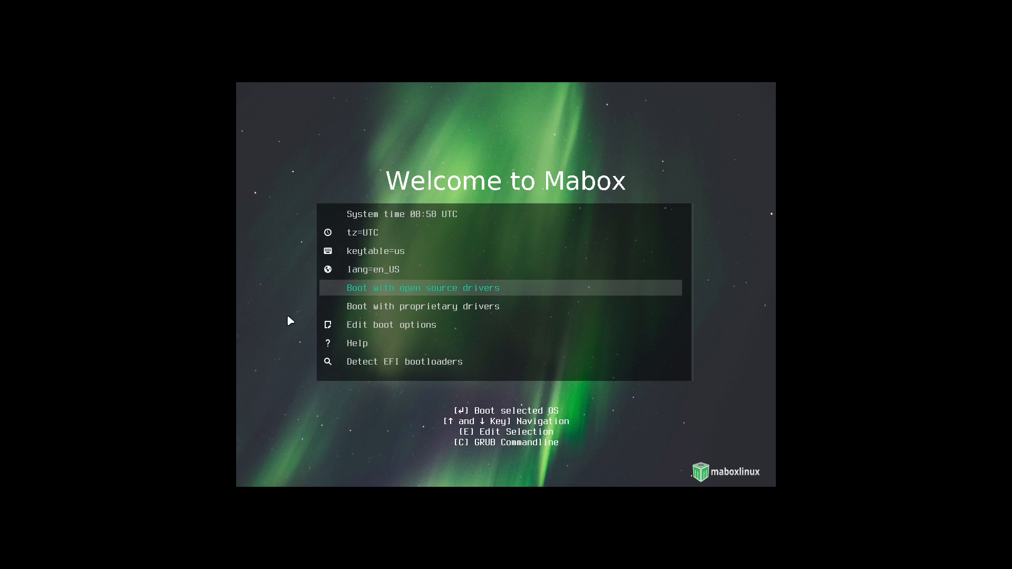
{"action": "key", "text": "Return"}
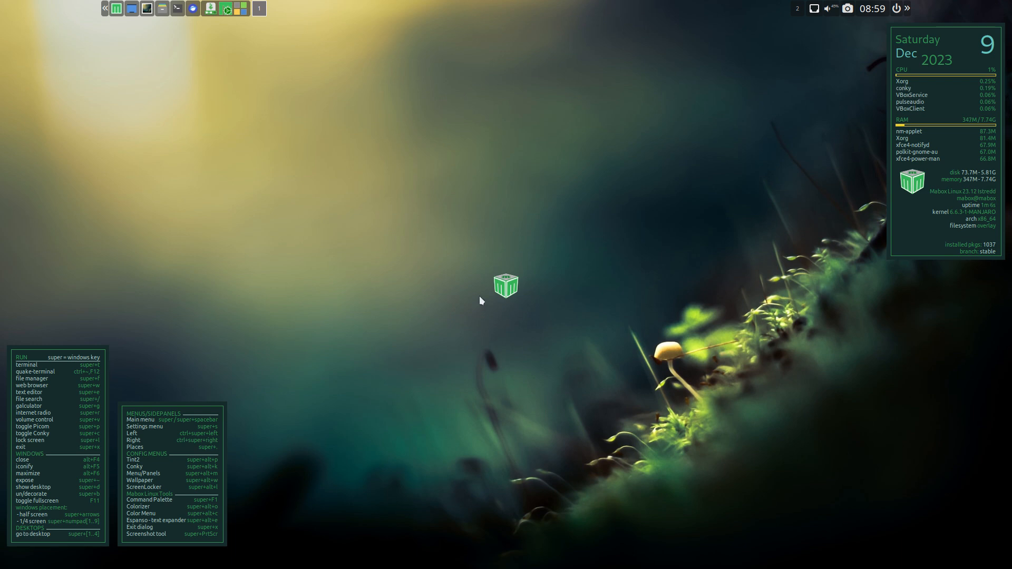
- Open a terminal and the file manager, view the file manager's version information, and close both windows
{"action": "key", "text": "super+t"}
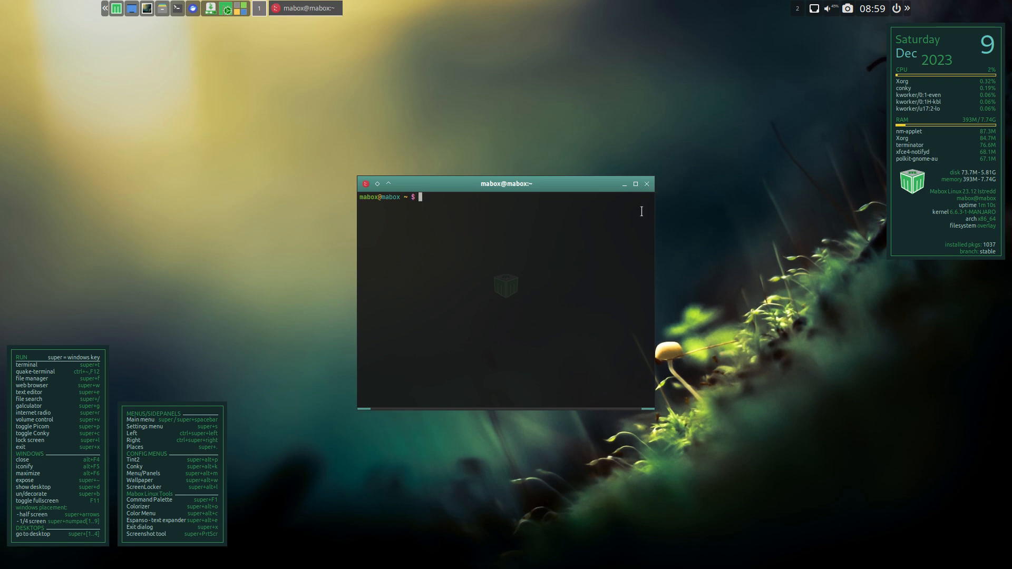
{"action": "key", "text": "super+f"}
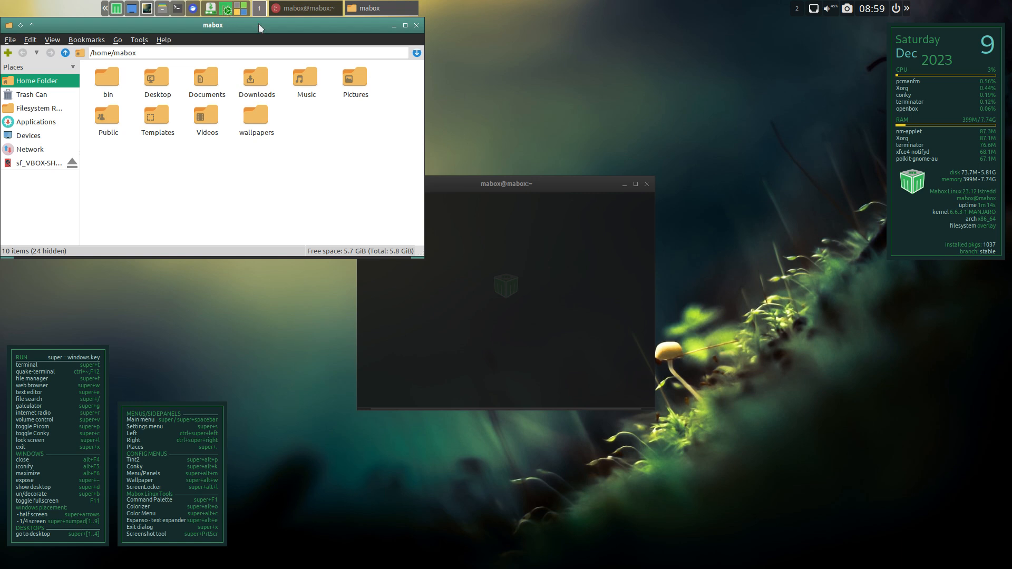
{"action": "left_click_drag", "start_coordinate": [257, 30], "coordinate": [504, 97]}
{"action": "left_click", "coordinate": [410, 107]}
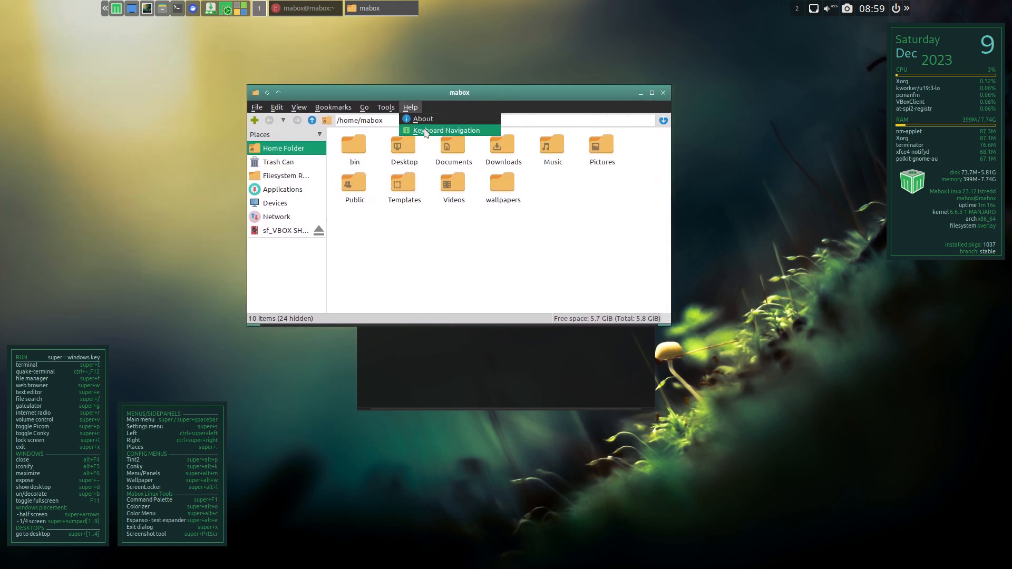
{"action": "left_click", "coordinate": [429, 118]}
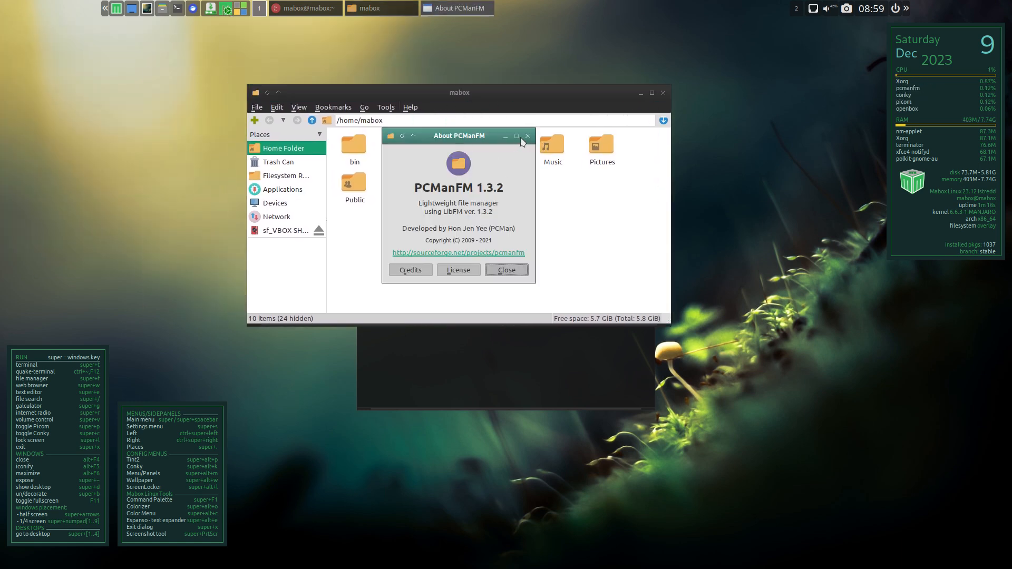
{"action": "left_click", "coordinate": [527, 136]}
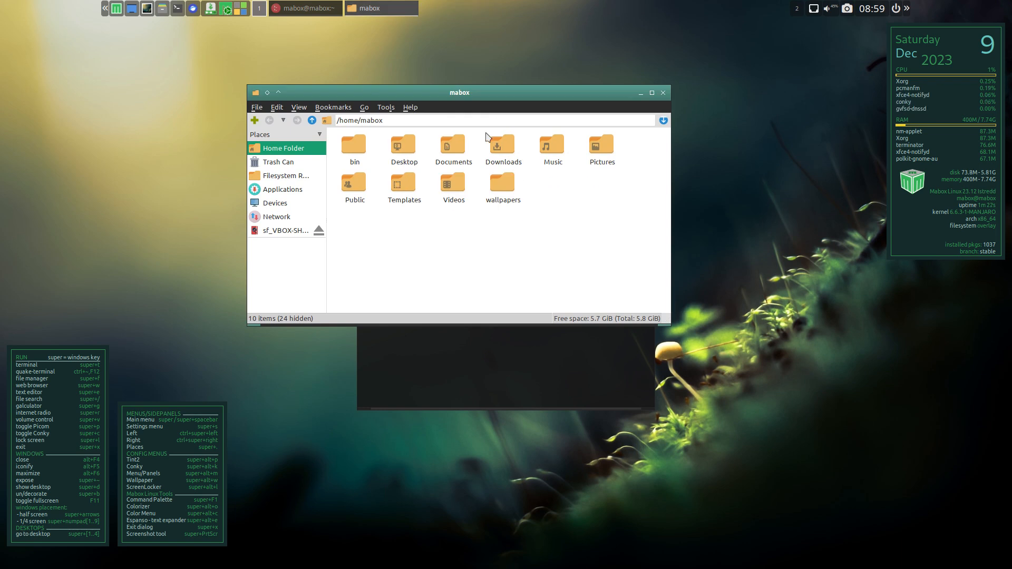
{"action": "left_click", "coordinate": [663, 93]}
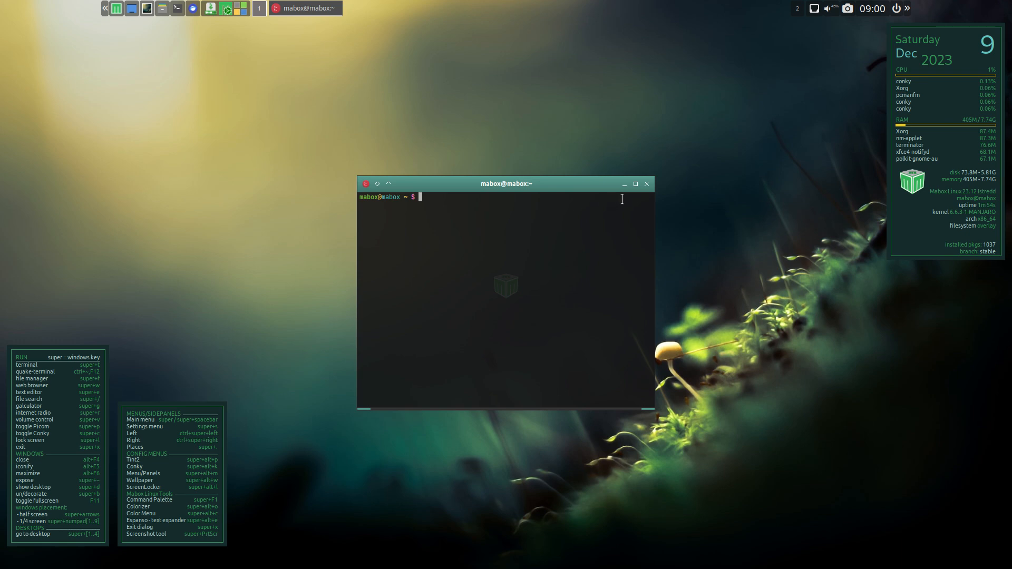
{"action": "left_click", "coordinate": [647, 184]}
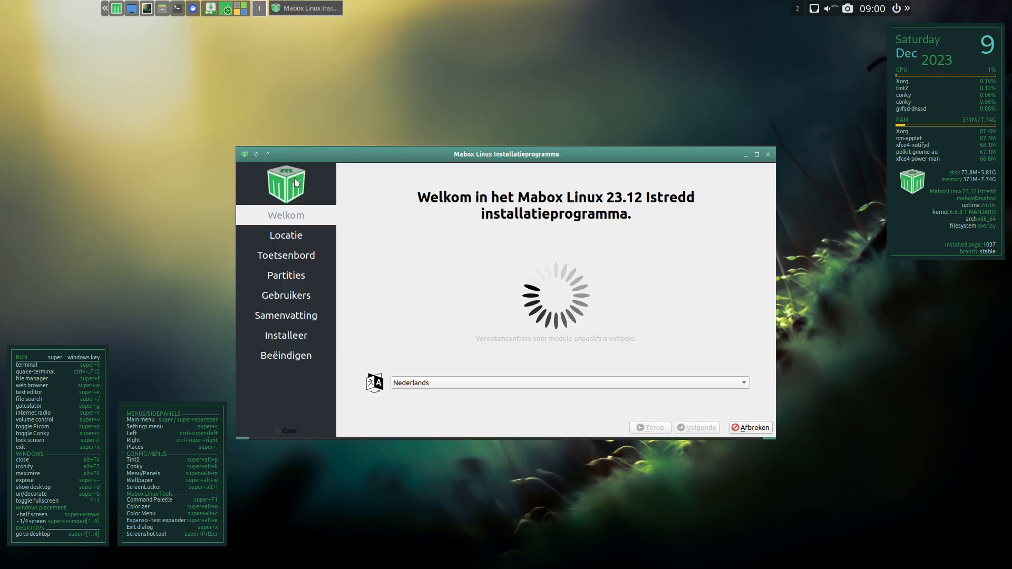
- View the Mabox installer's about information and set the installer language to American English
{"action": "left_click", "coordinate": [287, 431]}
{"action": "left_click", "coordinate": [619, 335]}
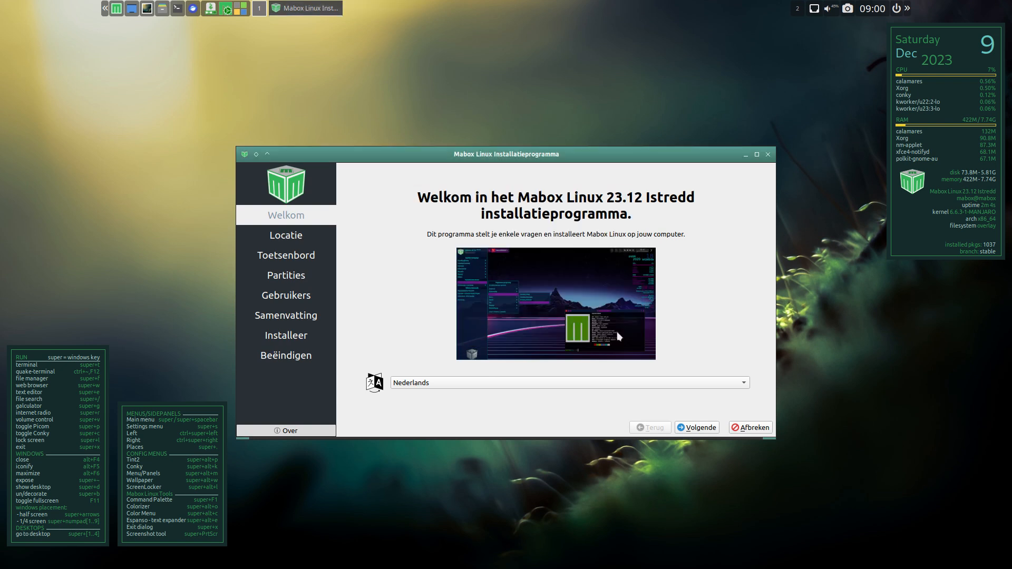
{"action": "left_click", "coordinate": [409, 382]}
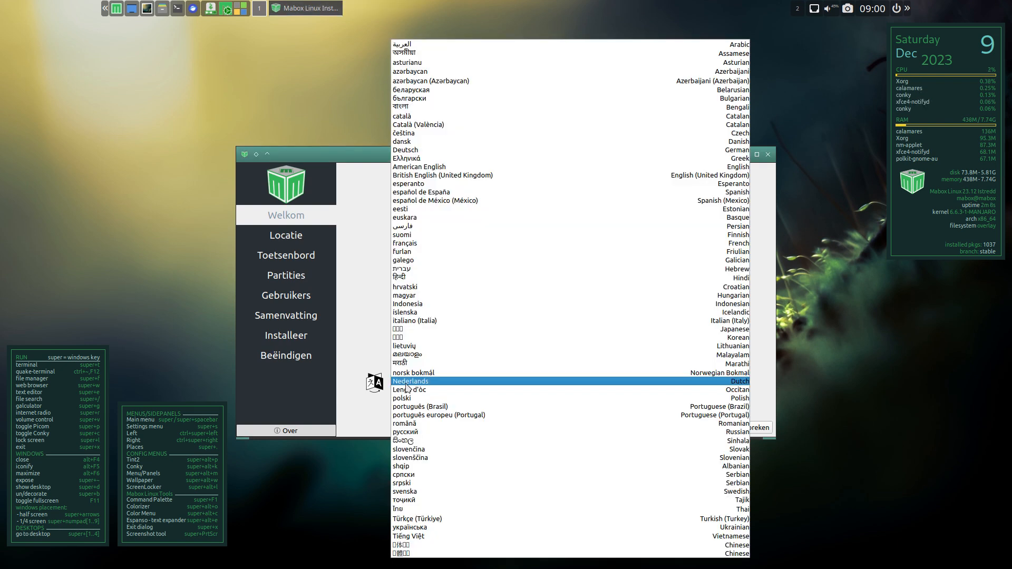
{"action": "left_click", "coordinate": [481, 168]}
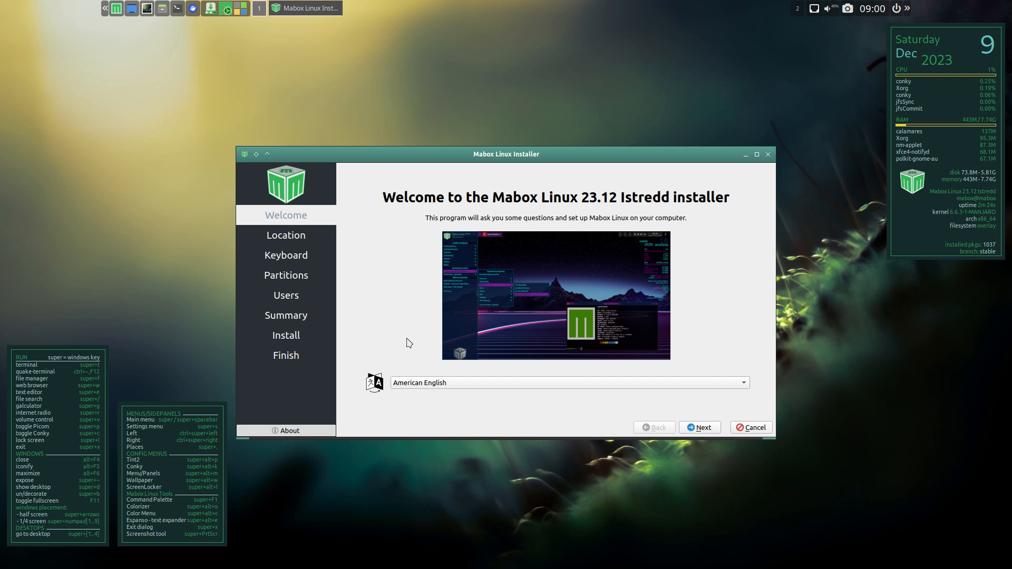
- Accept the suggested location and set the keyboard layout to Belgian with the Default variant
{"action": "left_click", "coordinate": [702, 427]}
{"action": "left_click", "coordinate": [703, 428]}
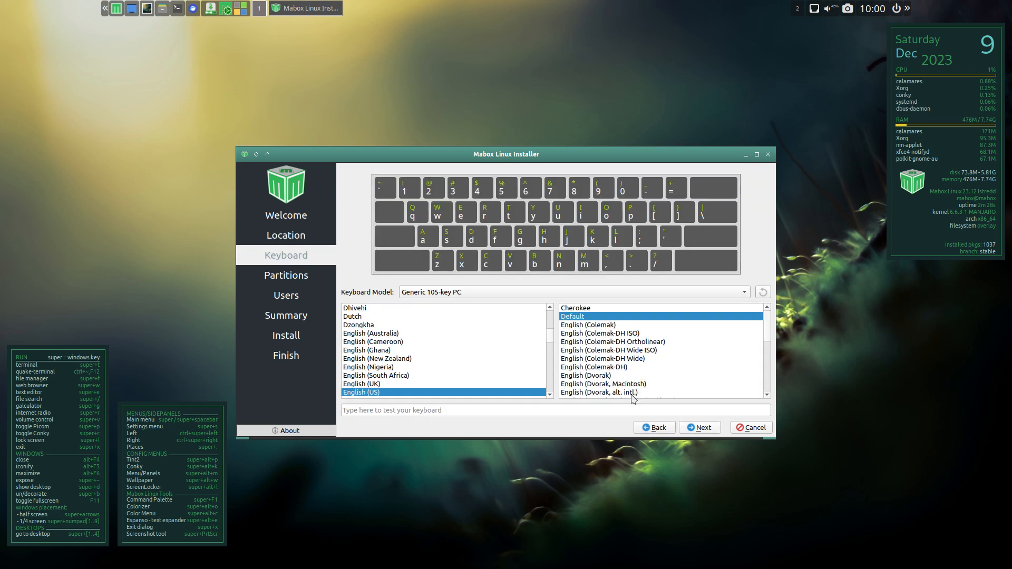
{"action": "scroll", "coordinate": [383, 368], "scroll_direction": "up", "scroll_amount": 10}
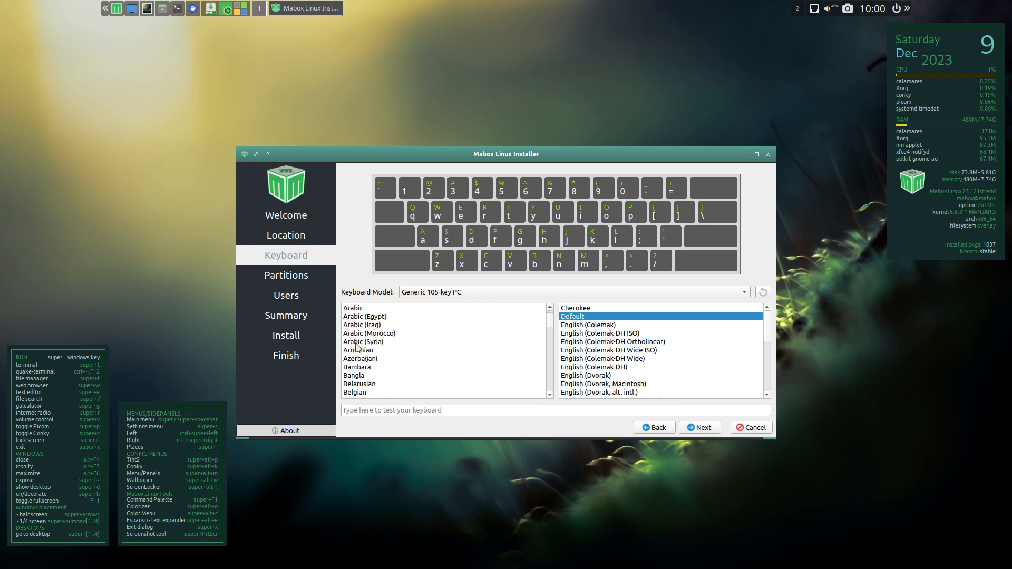
{"action": "left_click", "coordinate": [378, 384]}
{"action": "left_click", "coordinate": [411, 393]}
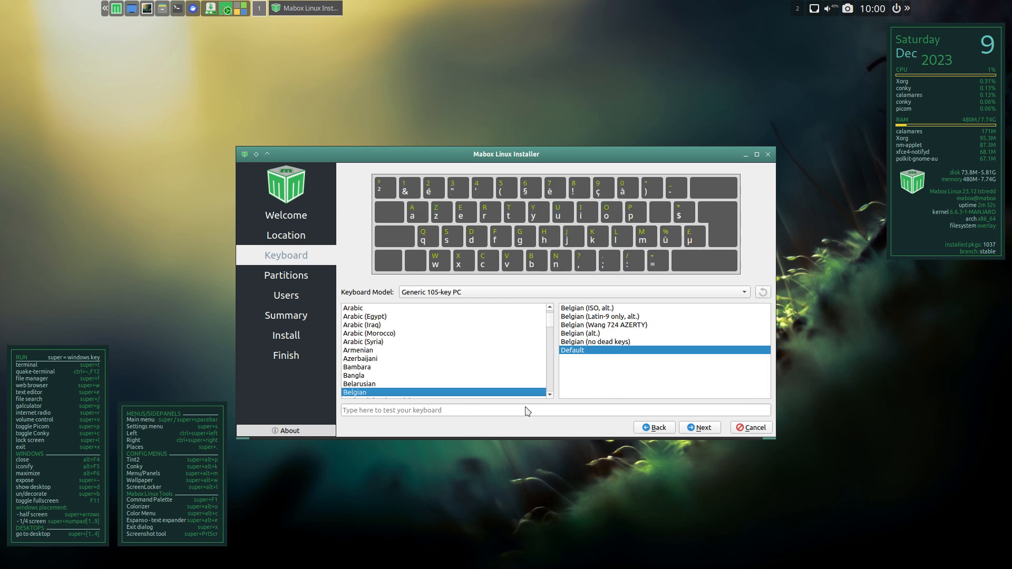
{"action": "left_click", "coordinate": [688, 428]}
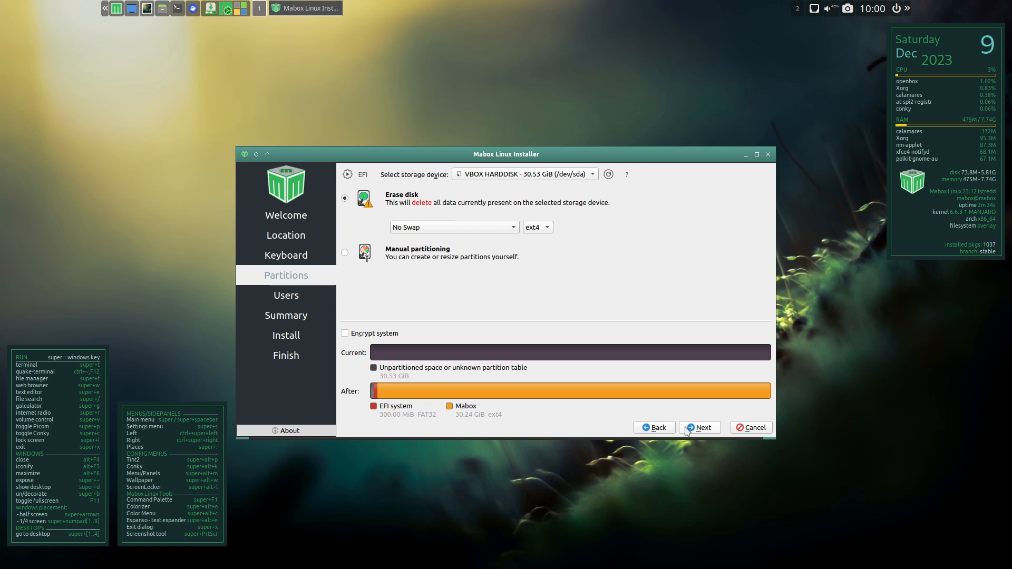
- Check the swap choices and accept erasing the VBOX HARDDISK with No Swap and ext4
{"action": "left_click", "coordinate": [486, 228]}
{"action": "left_click", "coordinate": [486, 228]}
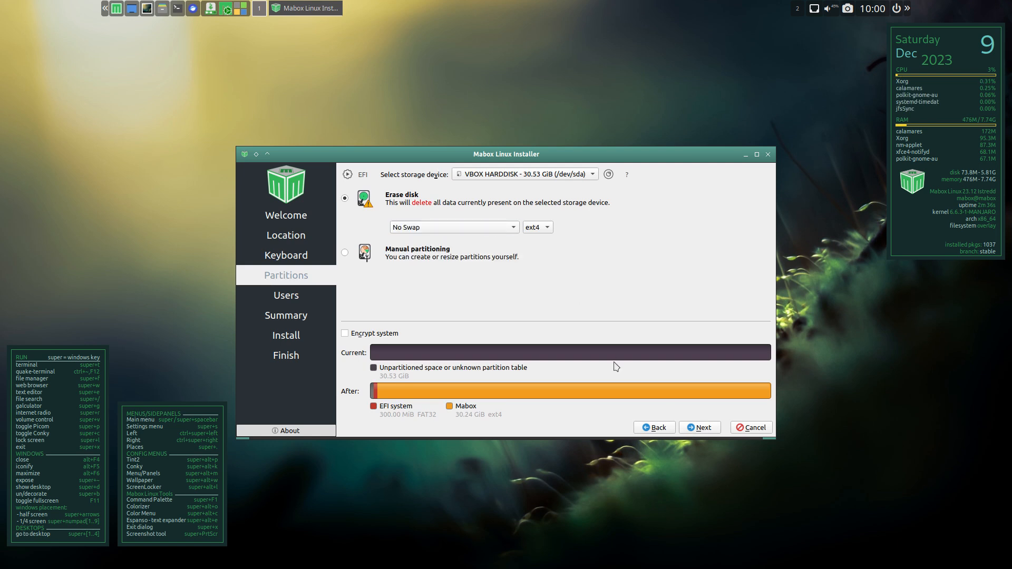
{"action": "left_click", "coordinate": [699, 428]}
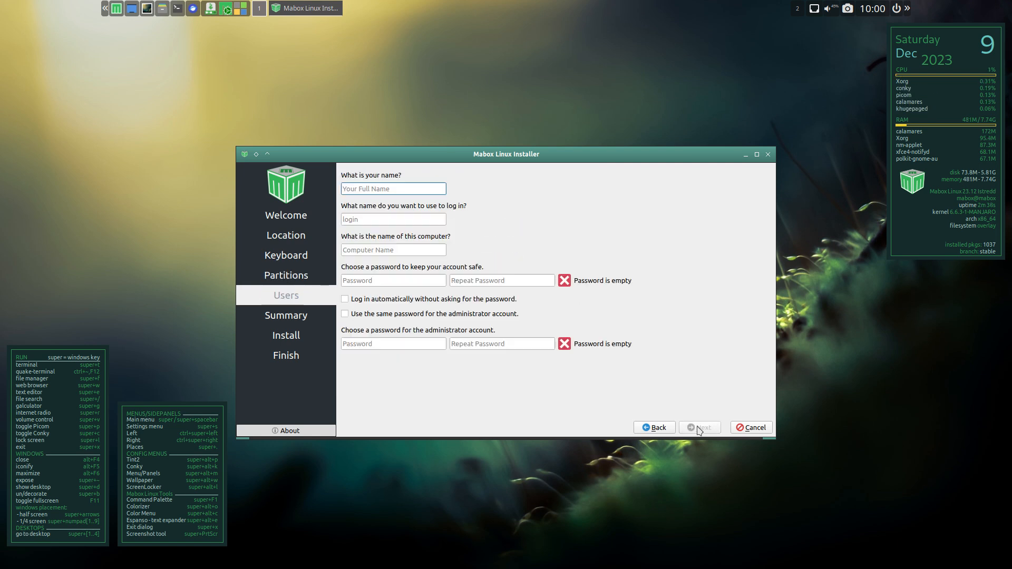
- Enter the user's name and accept the suggested login and computer names
{"action": "type", "text": "erik"}
{"action": "key", "text": "Tab"}
{"action": "key", "text": "Tab"}
{"action": "key", "text": "Tab"}
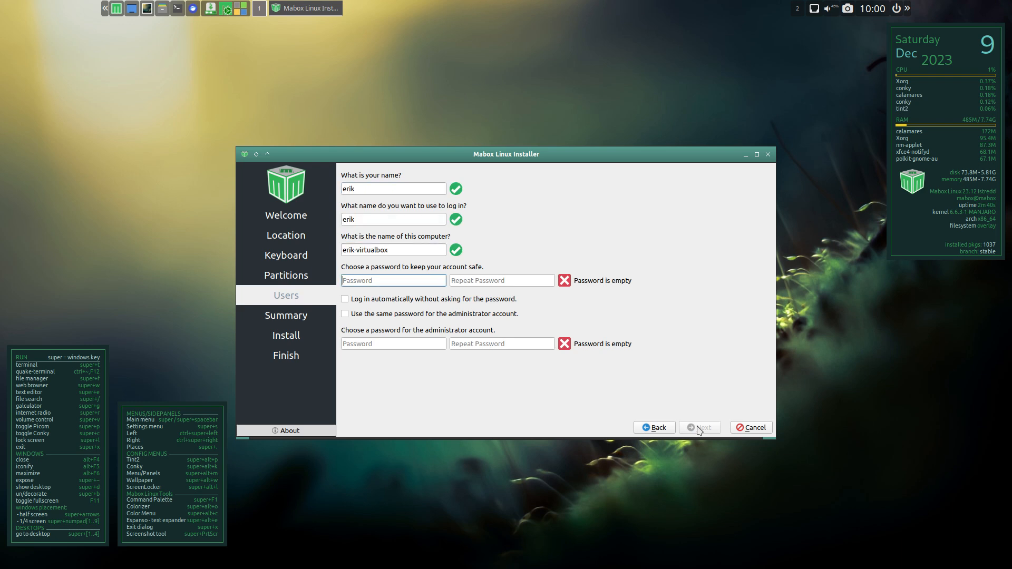
- Enter and repeat the account password, enabling automatic login and the same password for the administrator account
{"action": "type", "text": "••••"}
{"action": "key", "text": "Tab"}
{"action": "type", "text": "••••"}
{"action": "key", "text": "Tab"}
{"action": "key", "text": "space"}
{"action": "key", "text": "Tab"}
{"action": "key", "text": "space"}
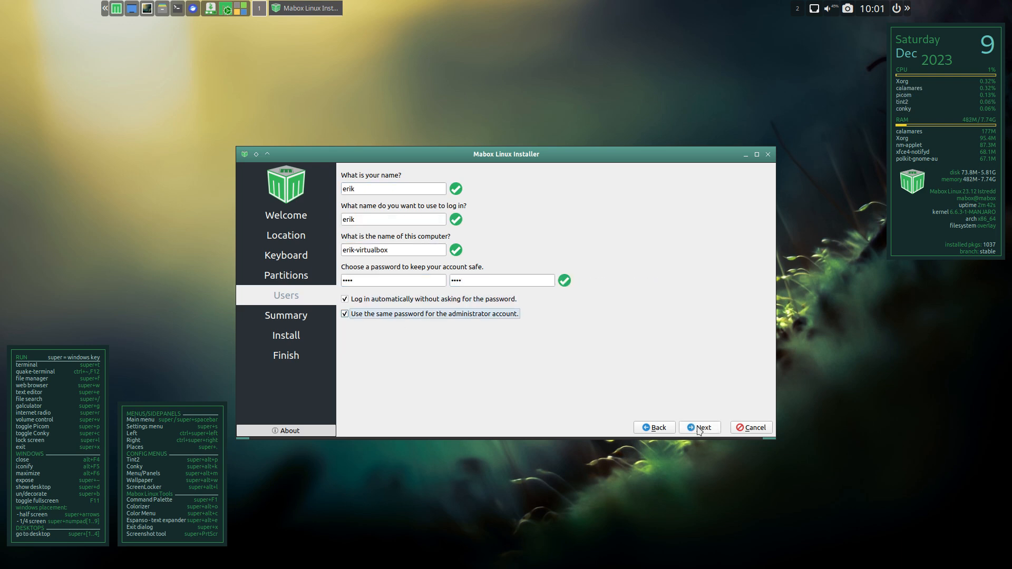
- Accept the user settings and the installation summary, and start installing Mabox 23.12 to the disk
{"action": "left_click", "coordinate": [698, 427]}
{"action": "left_click", "coordinate": [699, 427]}
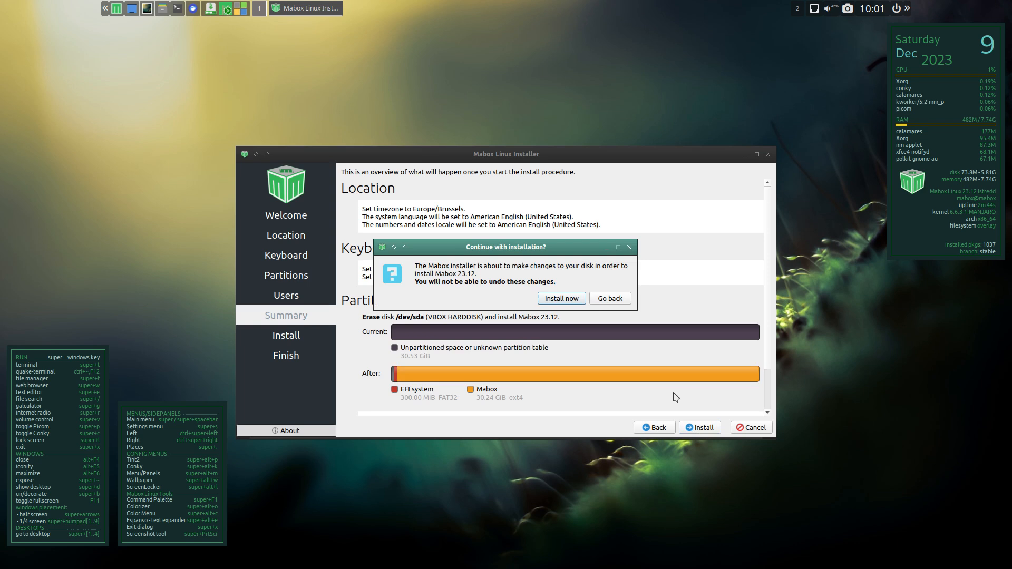
{"action": "left_click", "coordinate": [577, 300]}
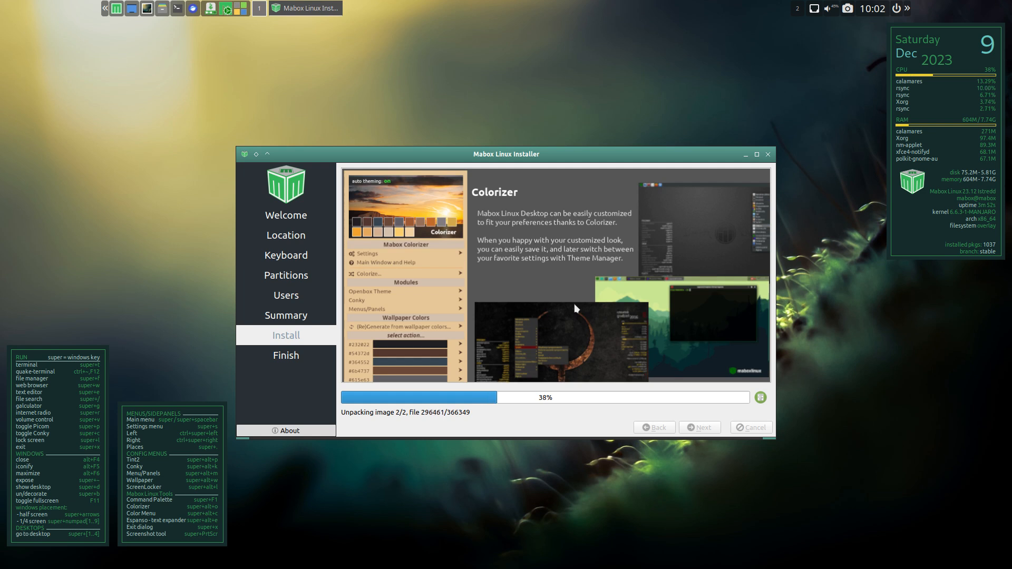
- Examine the Places side panel and the settings and software management side panel while the installation runs
{"action": "left_click", "coordinate": [105, 16]}
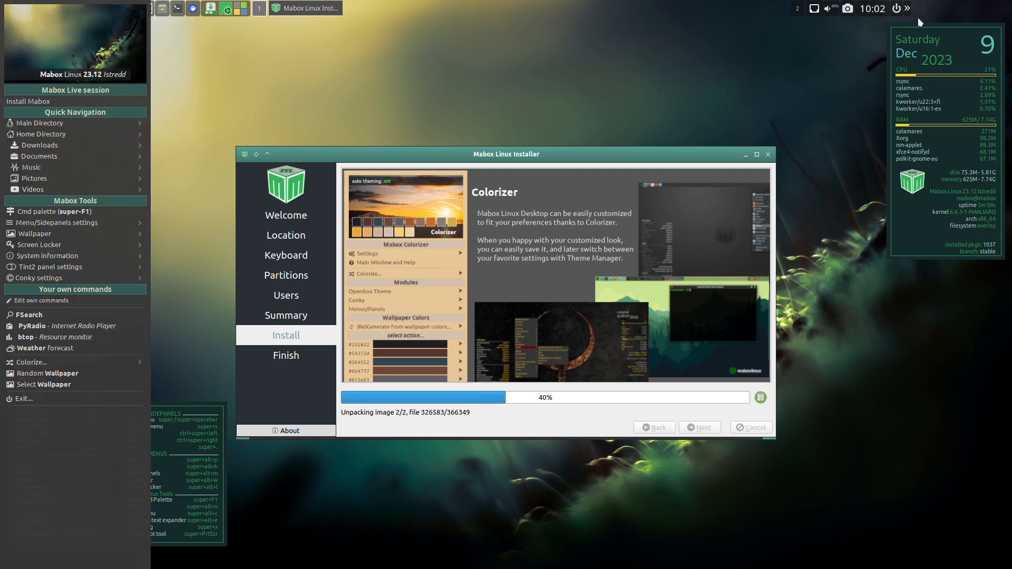
{"action": "left_click", "coordinate": [905, 9]}
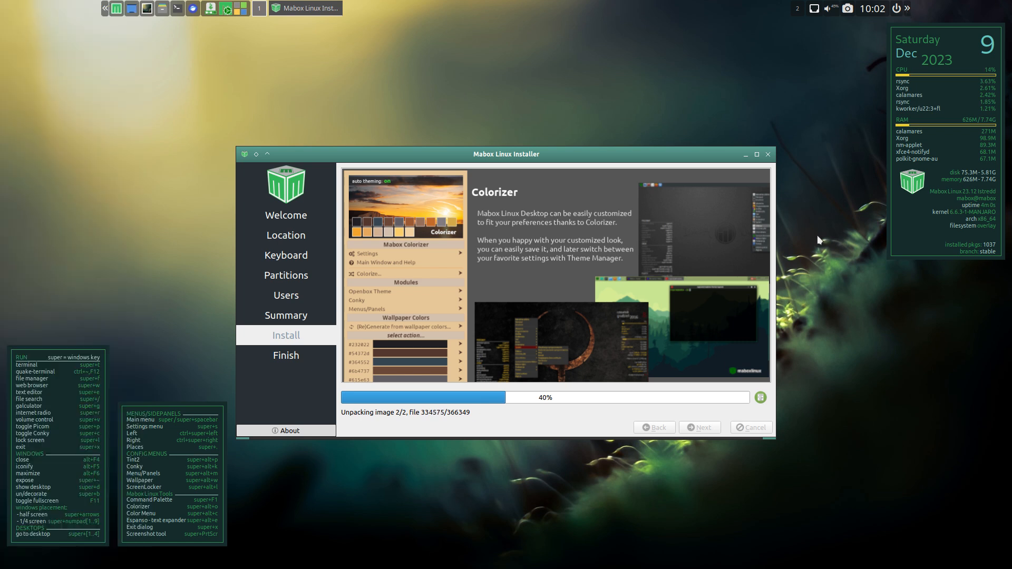
{"action": "left_click", "coordinate": [906, 8]}
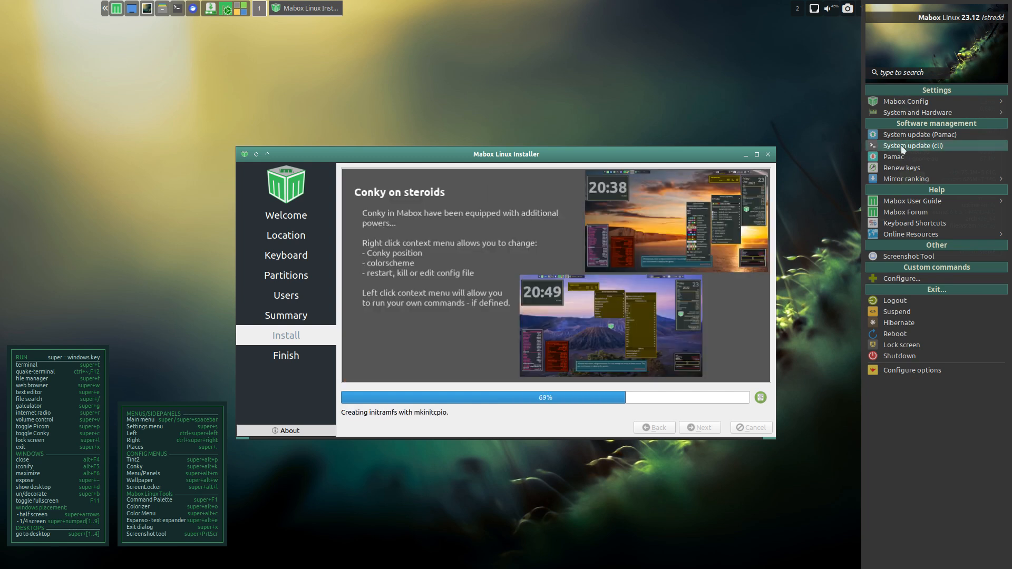
{"action": "left_click", "coordinate": [730, 59]}
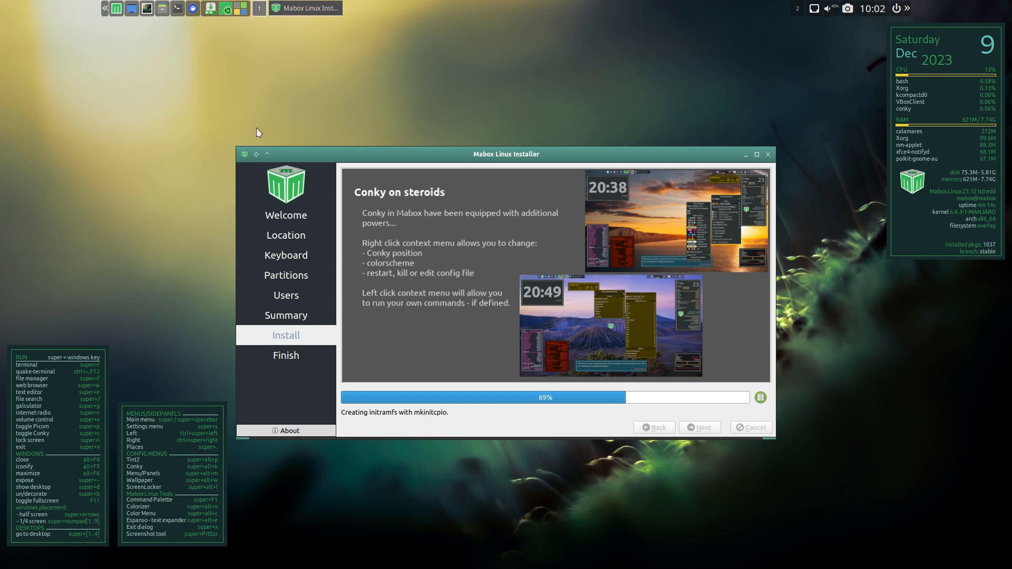
{"action": "left_click", "coordinate": [147, 8]}
{"action": "left_click", "coordinate": [216, 93]}
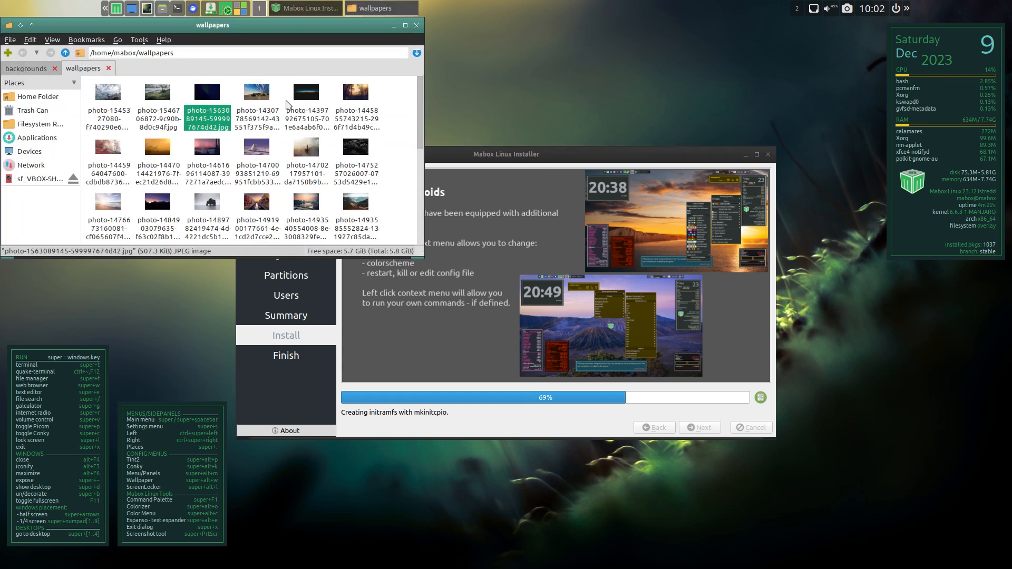
{"action": "left_click_drag", "start_coordinate": [282, 25], "coordinate": [628, 75]}
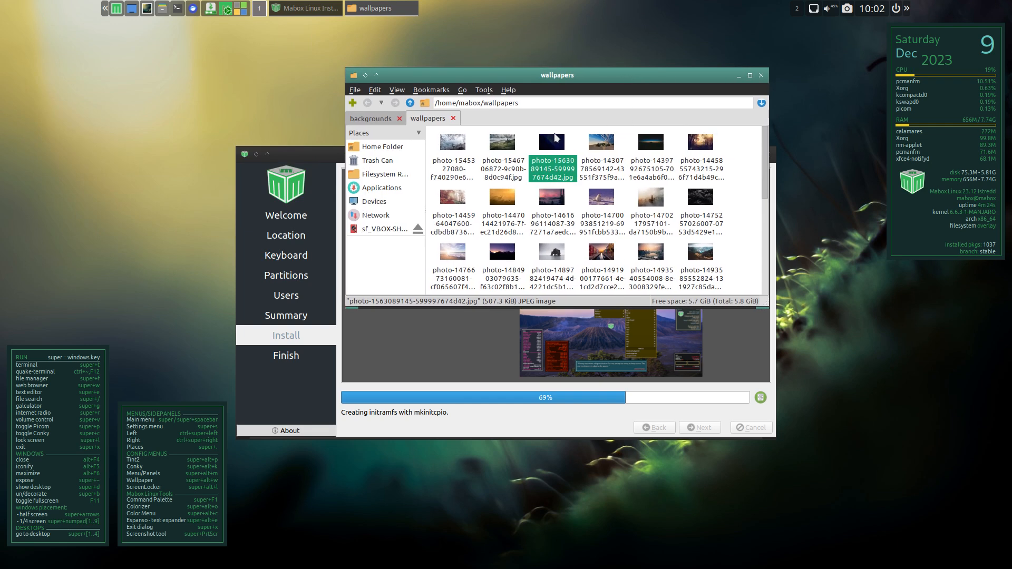
{"action": "right_click", "coordinate": [552, 146]}
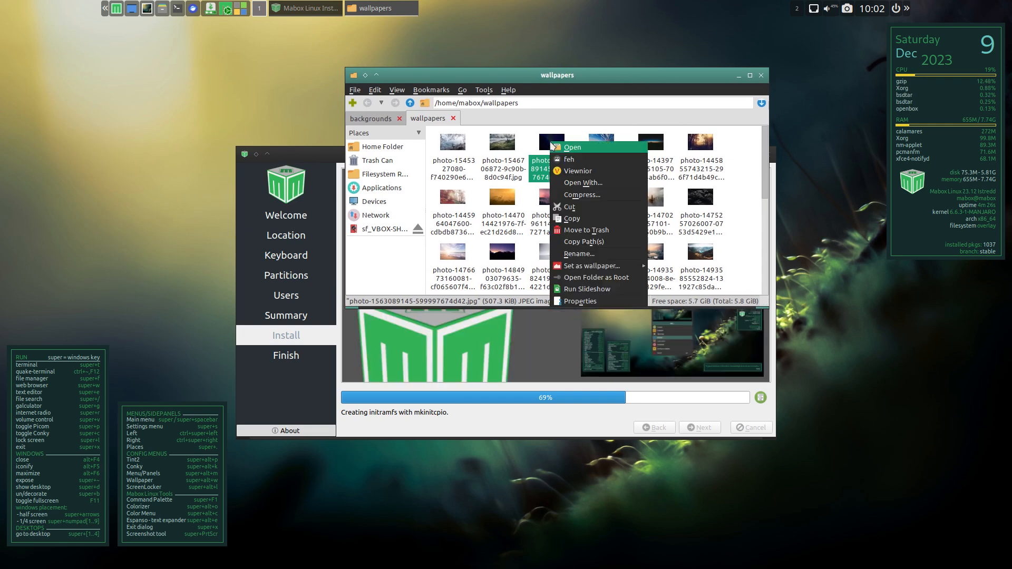
{"action": "mouse_move", "coordinate": [619, 269]}
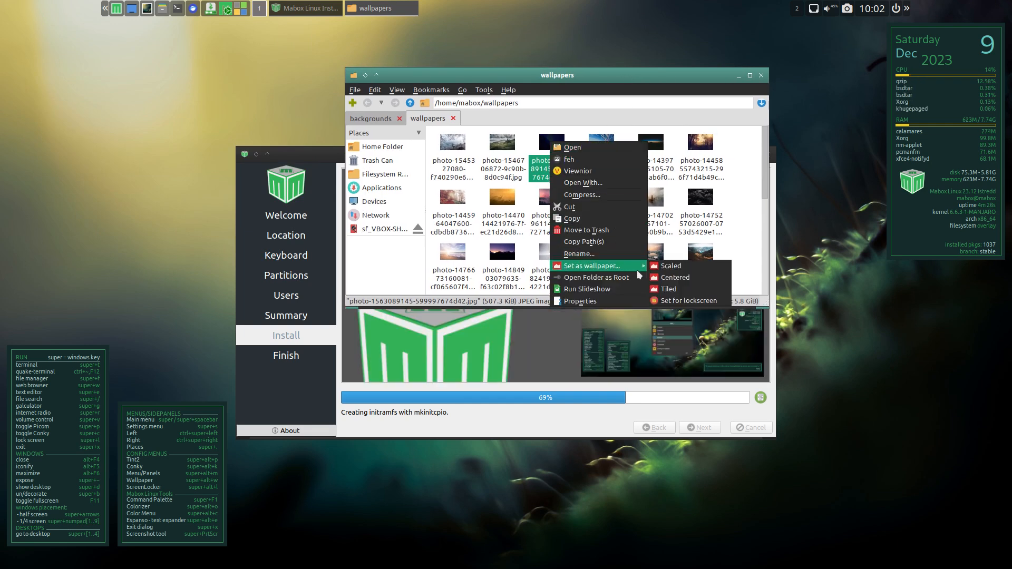
{"action": "left_click", "coordinate": [678, 268]}
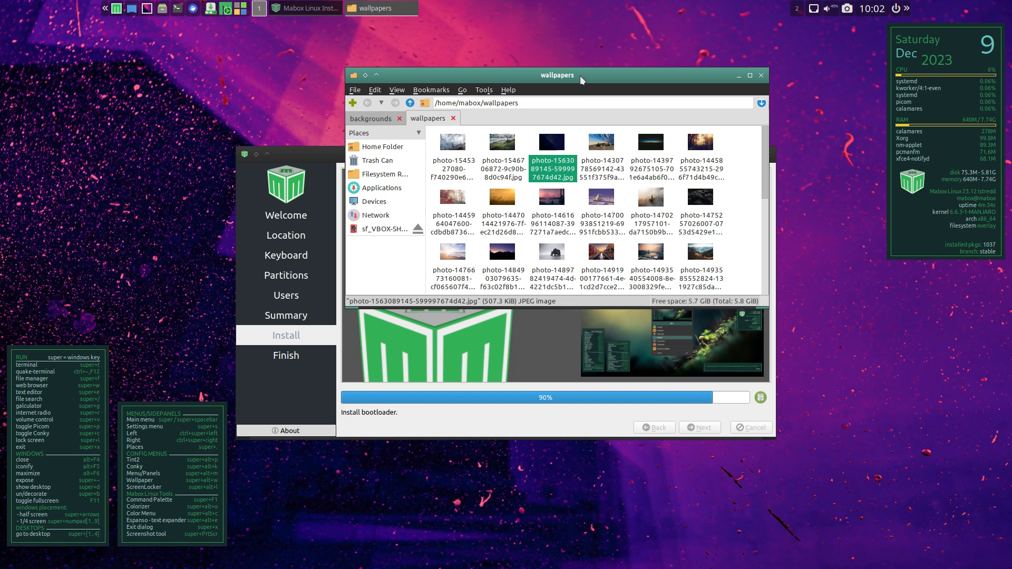
{"action": "left_click_drag", "start_coordinate": [580, 75], "coordinate": [208, 26]}
{"action": "left_click", "coordinate": [539, 152]}
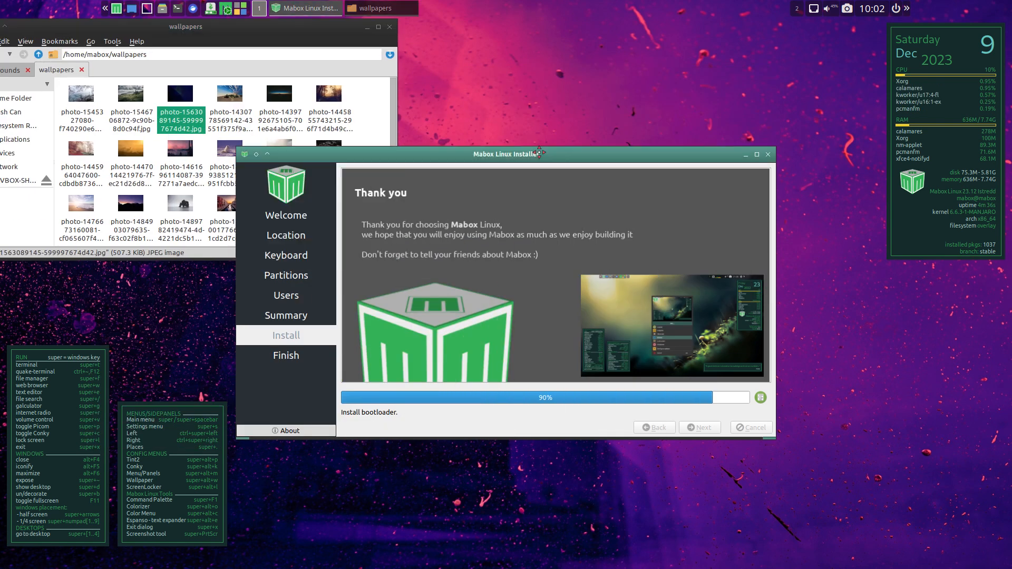
{"action": "left_click_drag", "start_coordinate": [538, 153], "coordinate": [776, 152]}
{"action": "right_click", "coordinate": [232, 100]}
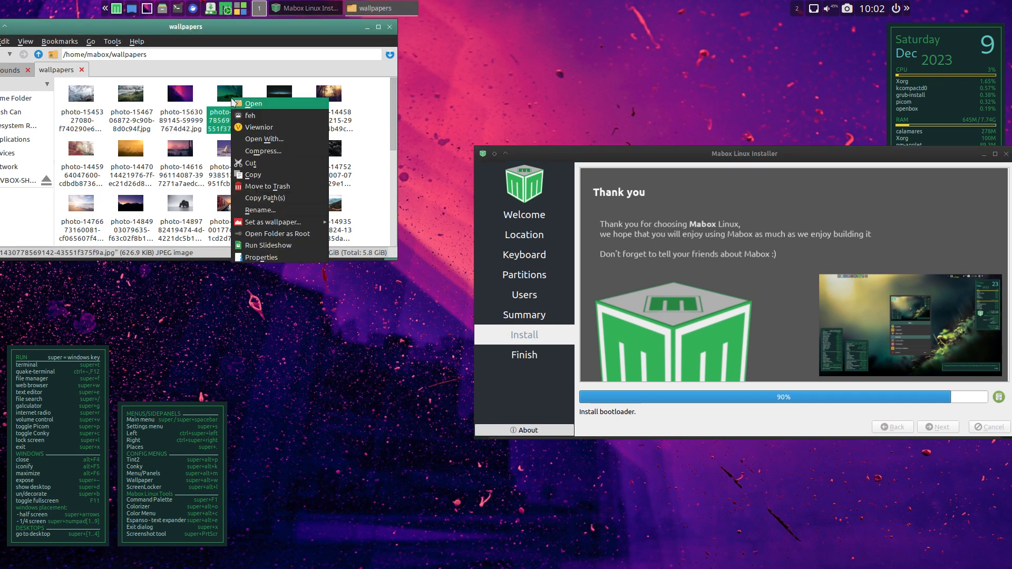
{"action": "mouse_move", "coordinate": [275, 224]}
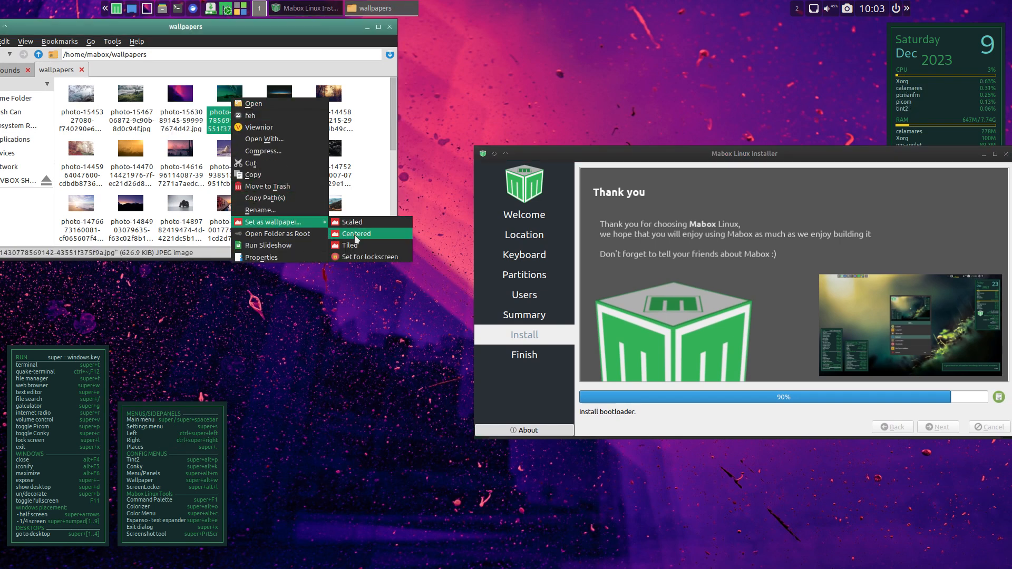
{"action": "left_click", "coordinate": [356, 237]}
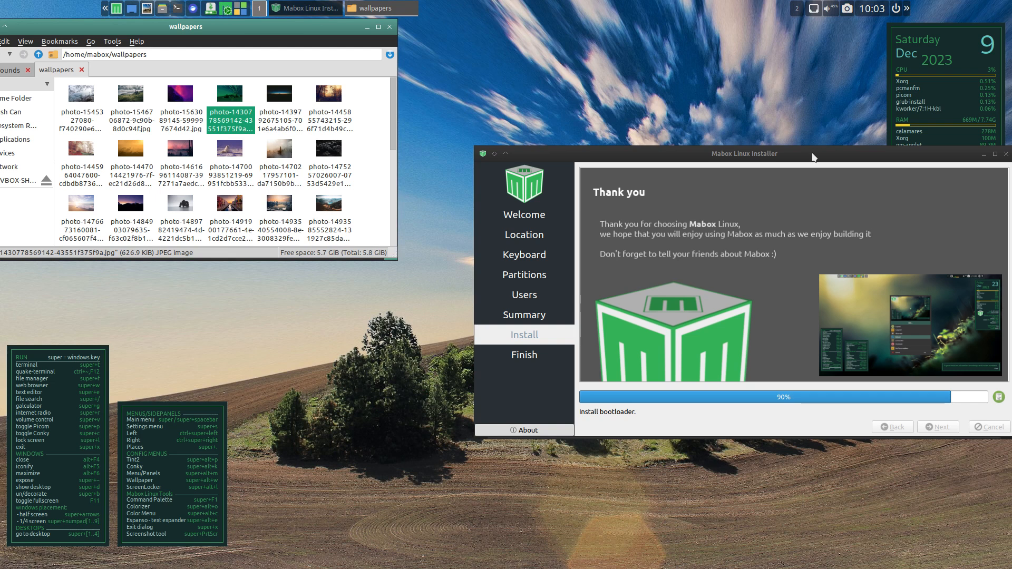
- Bring the installer window back to mid-screen and finish the installation with Restart now enabled
{"action": "left_click_drag", "start_coordinate": [814, 157], "coordinate": [683, 253]}
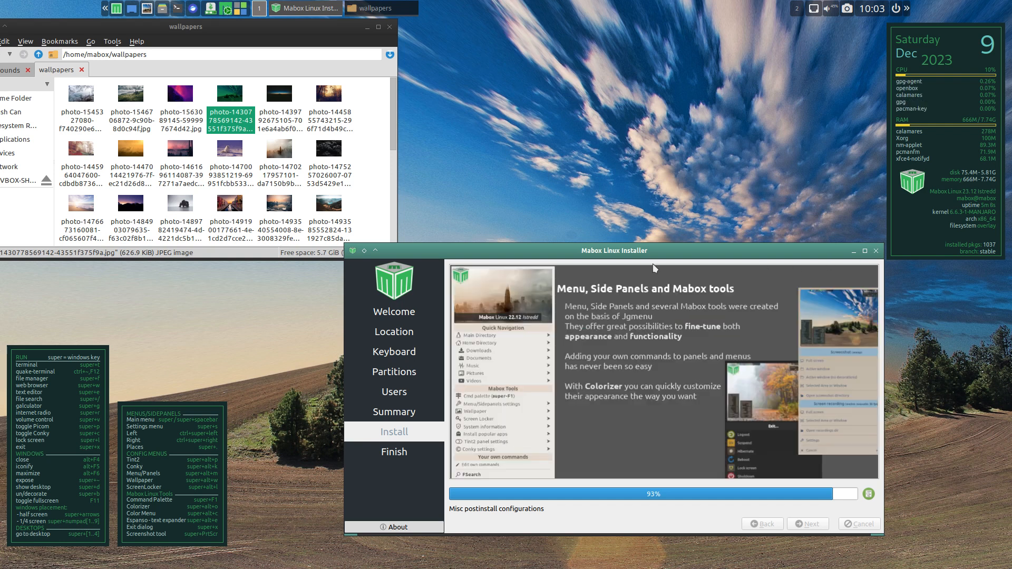
{"action": "left_click_drag", "start_coordinate": [649, 255], "coordinate": [603, 143]}
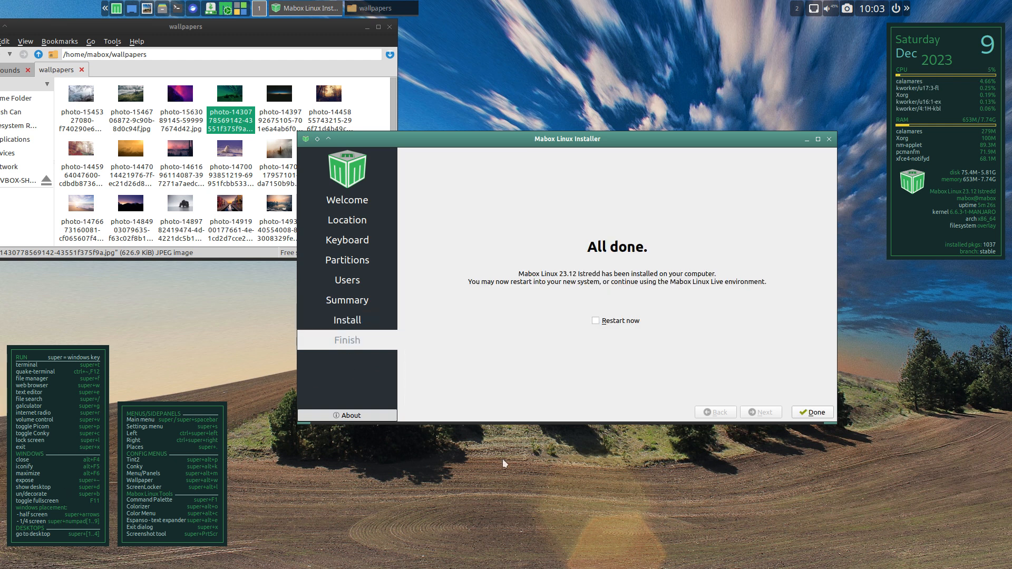
{"action": "left_click", "coordinate": [620, 322]}
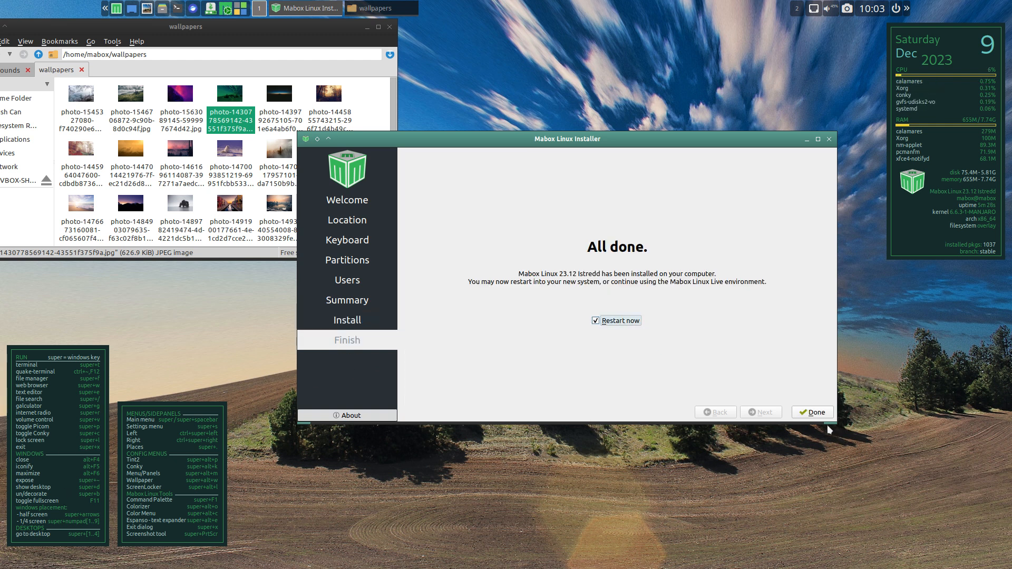
{"action": "left_click", "coordinate": [816, 413]}
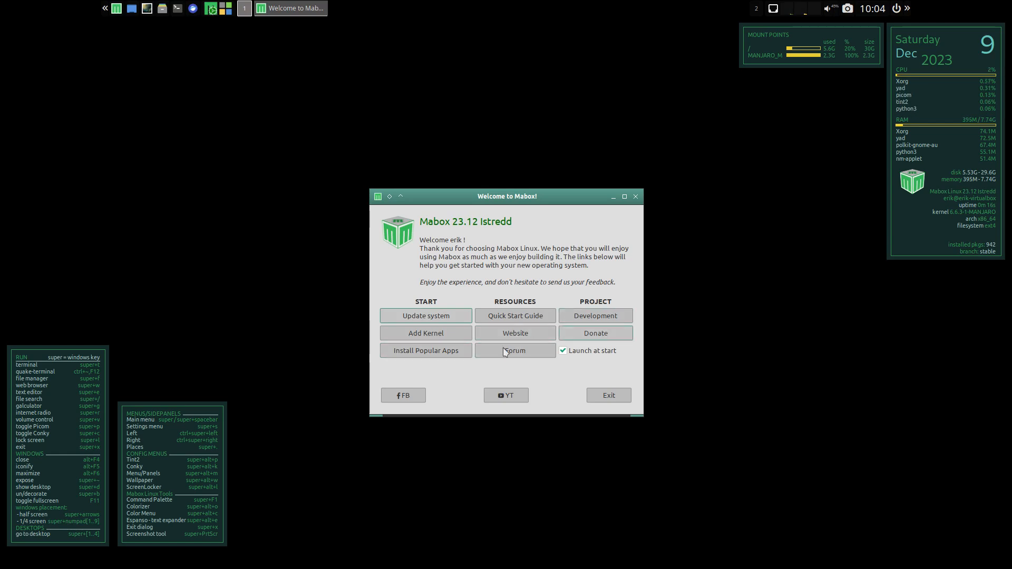
- Open the popular apps installer from the Mabox welcome window and mark the Vivaldi browser for installation
{"action": "left_click", "coordinate": [439, 356]}
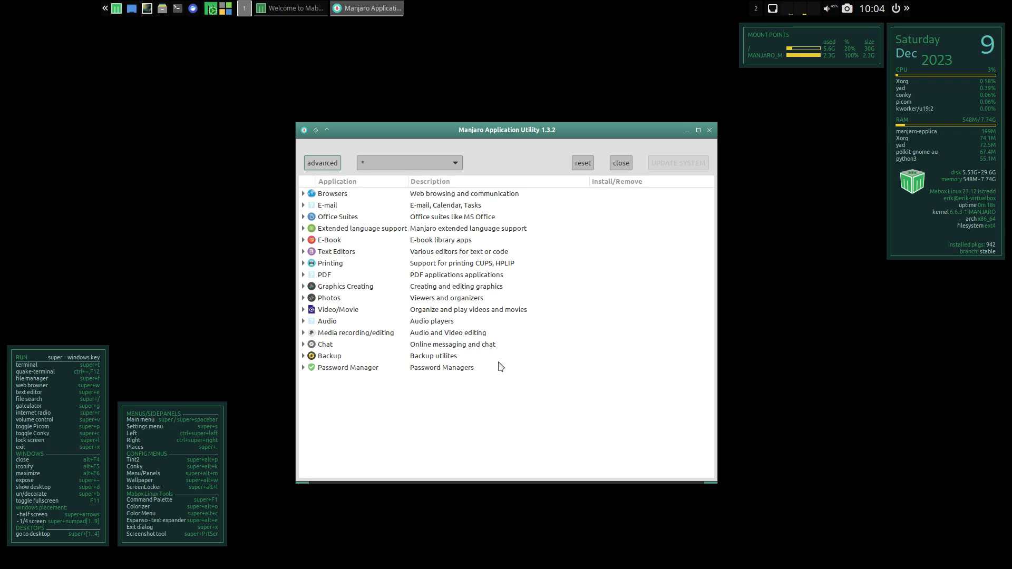
{"action": "left_click", "coordinate": [303, 195]}
{"action": "left_click", "coordinate": [334, 209]}
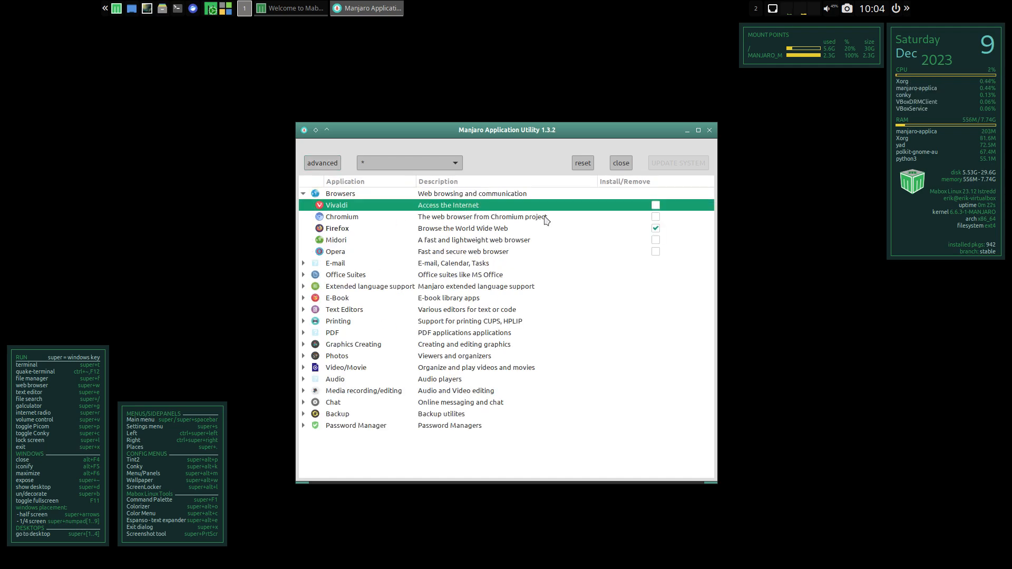
{"action": "left_click", "coordinate": [655, 205]}
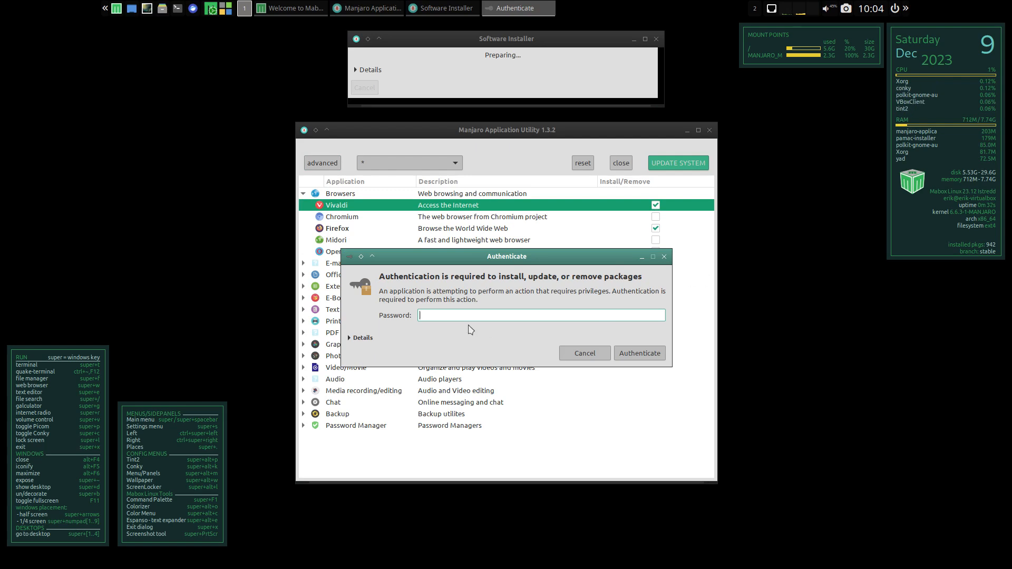
- Authenticate with the account password and install Vivaldi together with the optional vivaldi-ffmpeg-codecs package
{"action": "key", "text": "Return"}
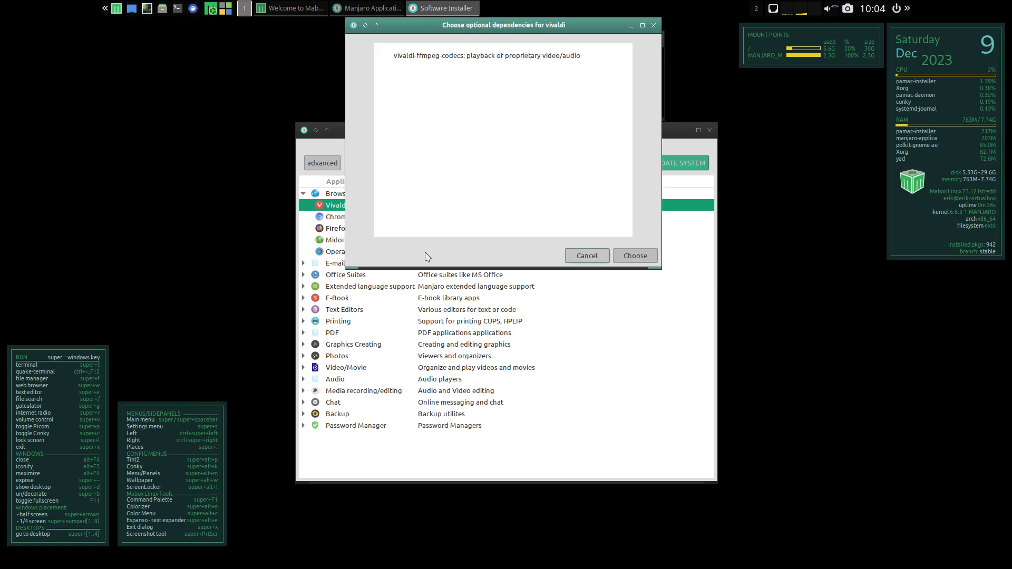
{"action": "left_click", "coordinate": [652, 257]}
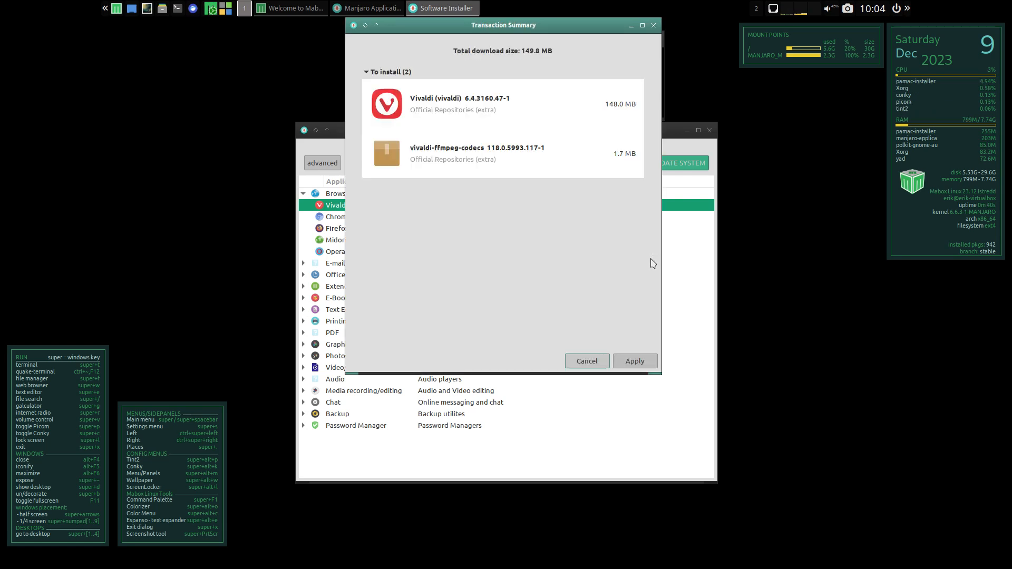
{"action": "left_click", "coordinate": [635, 362]}
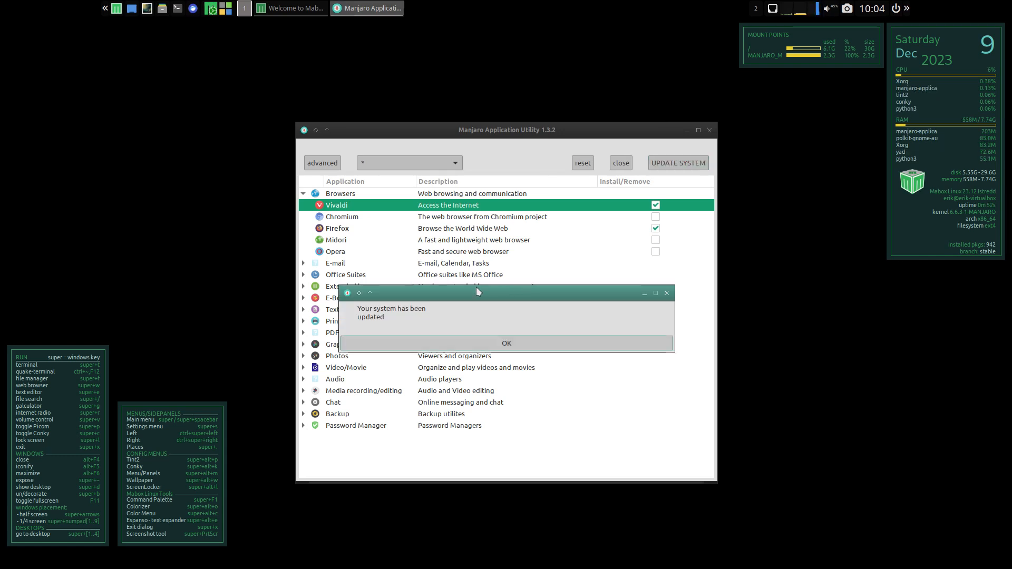
{"action": "left_click", "coordinate": [488, 343]}
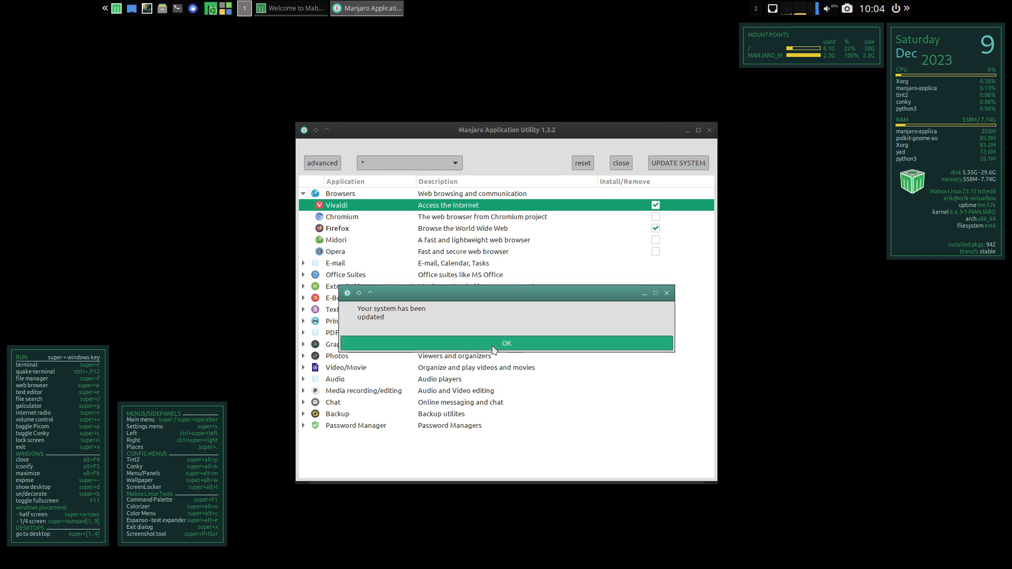
- Launch the Vivaldi web browser and create its default keyring with the password left blank
{"action": "right_click", "coordinate": [189, 96]}
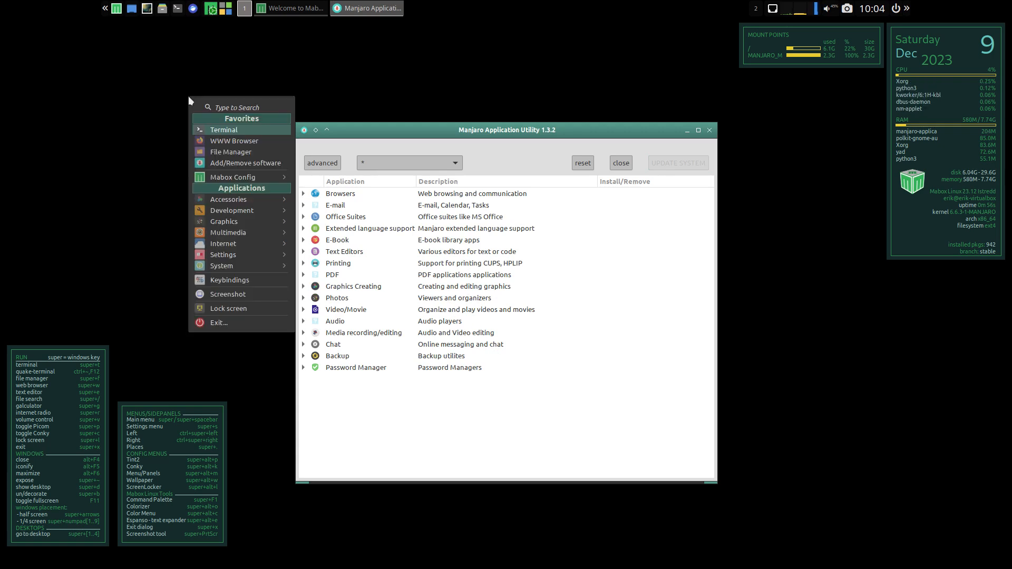
{"action": "left_click", "coordinate": [794, 293]}
{"action": "right_click", "coordinate": [794, 293]}
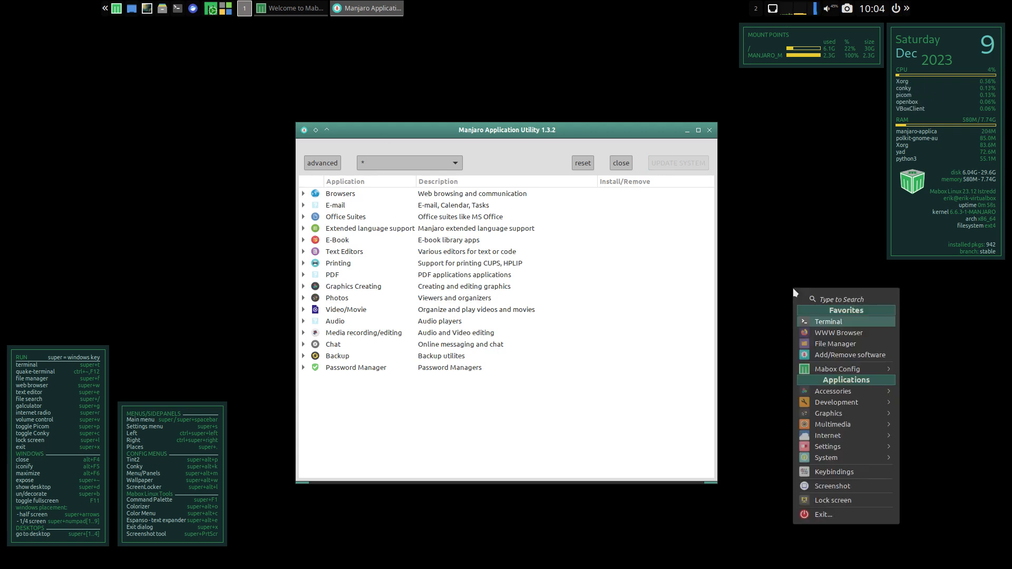
{"action": "mouse_move", "coordinate": [854, 454]}
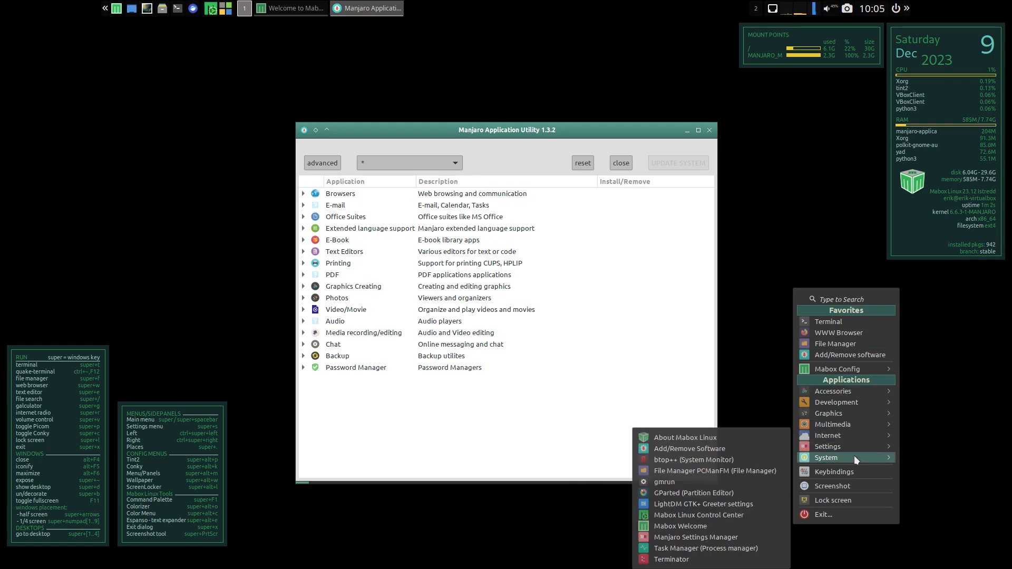
{"action": "mouse_move", "coordinate": [855, 434]}
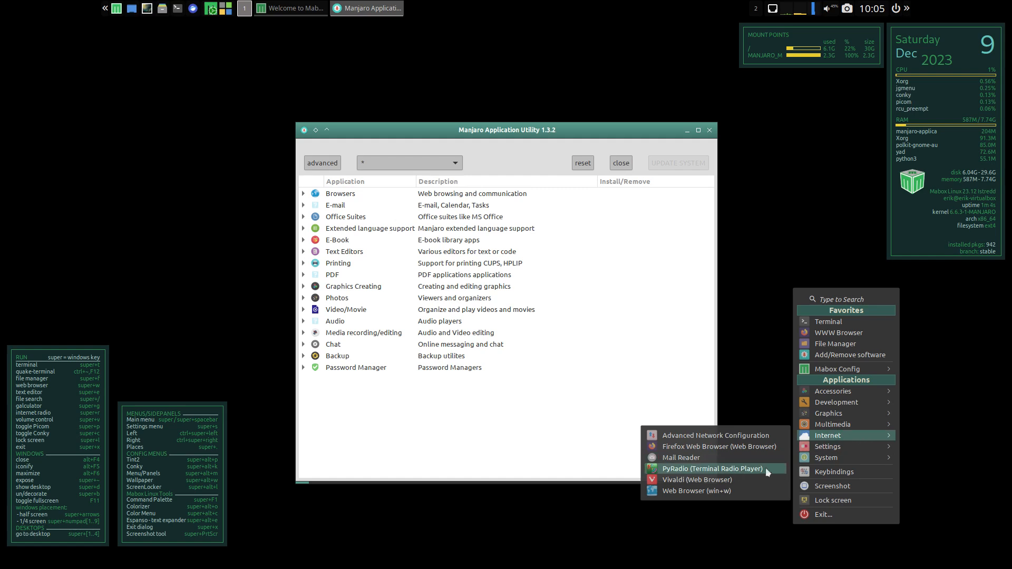
{"action": "left_click", "coordinate": [732, 478]}
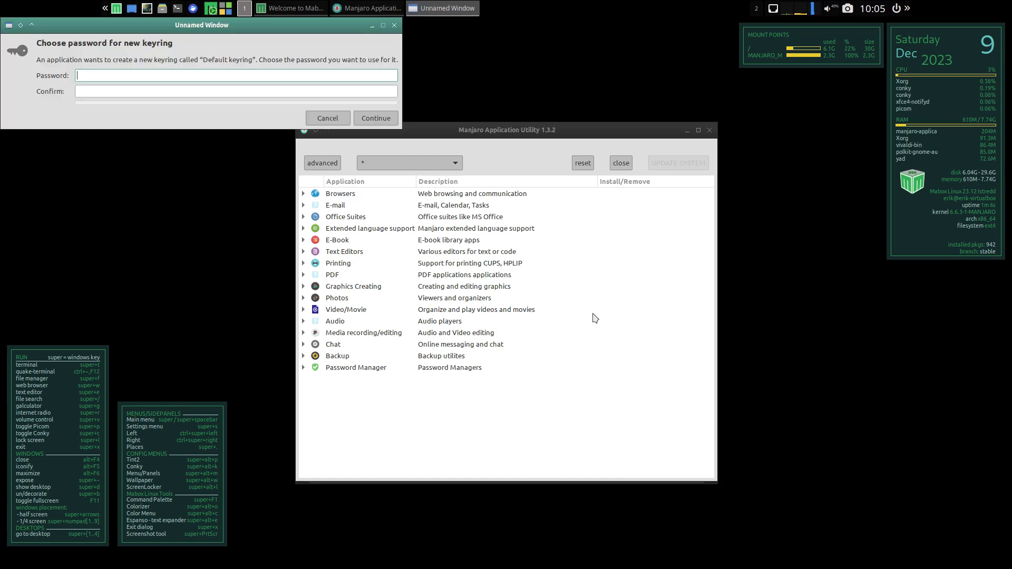
{"action": "left_click", "coordinate": [392, 119]}
{"action": "left_click", "coordinate": [479, 92]}
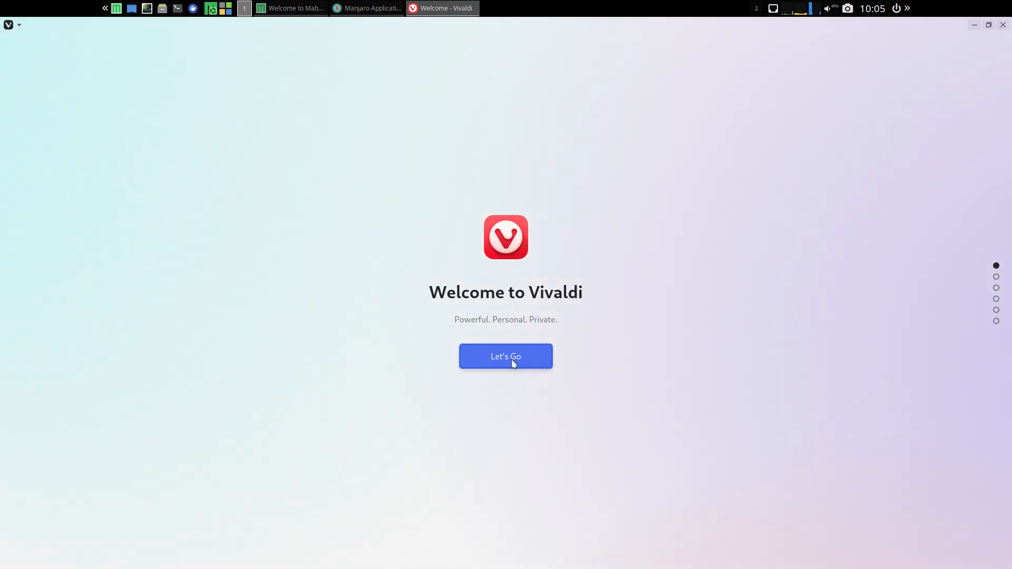
- Start the Vivaldi welcome setup and choose Block Trackers and Ads as the blocking preference
{"action": "left_click", "coordinate": [513, 363]}
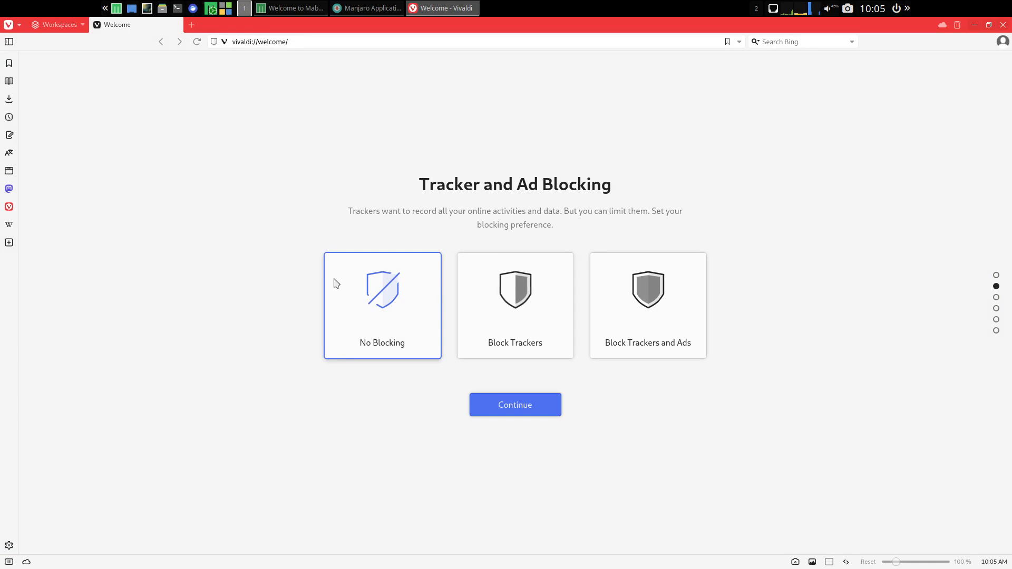
{"action": "left_click", "coordinate": [650, 318]}
{"action": "left_click", "coordinate": [515, 407]}
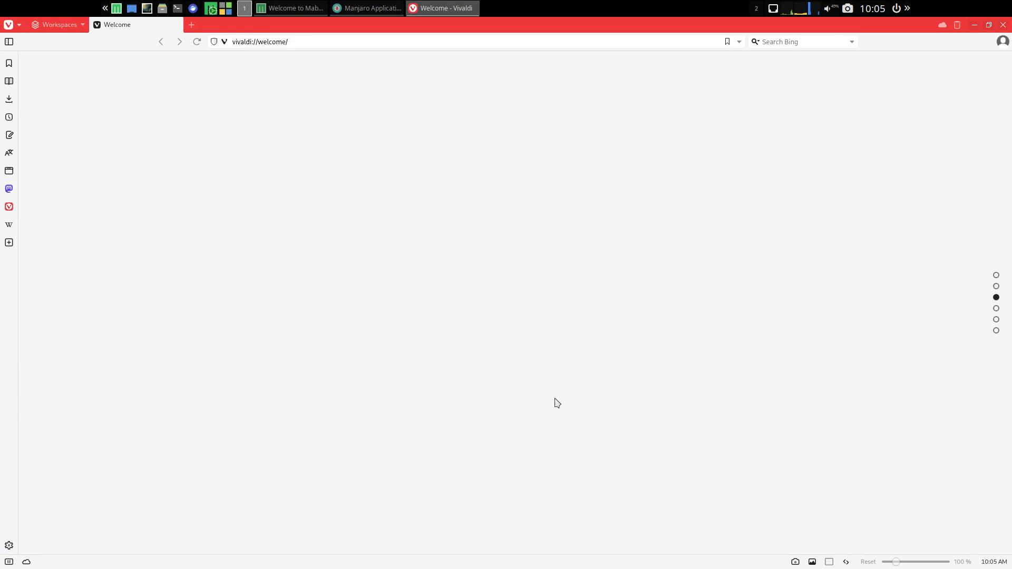
{"action": "left_click", "coordinate": [518, 396]}
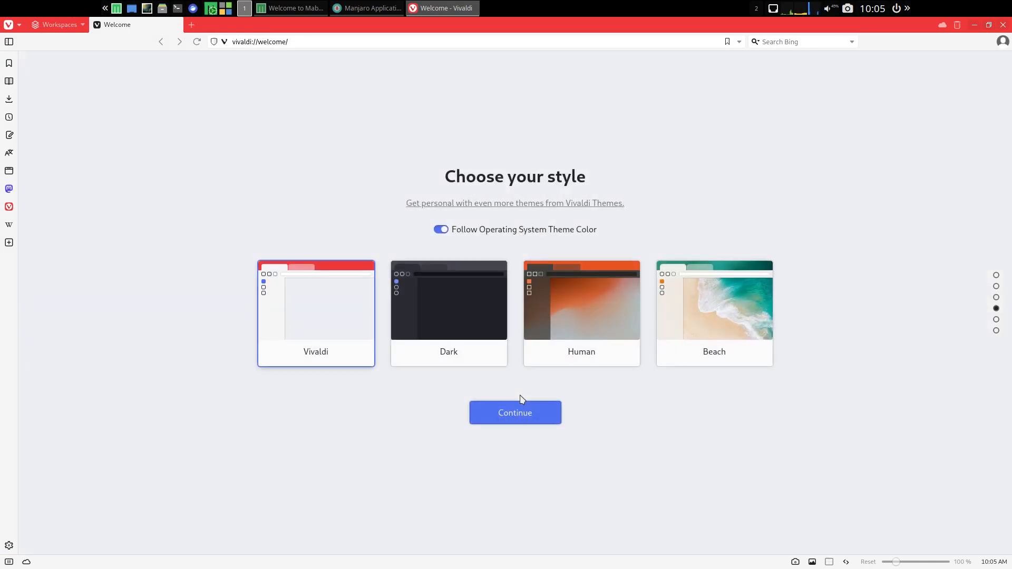
- Choose the Dark style for Vivaldi and accept the Top tab bar layout
{"action": "left_click", "coordinate": [490, 359]}
{"action": "left_click", "coordinate": [508, 411]}
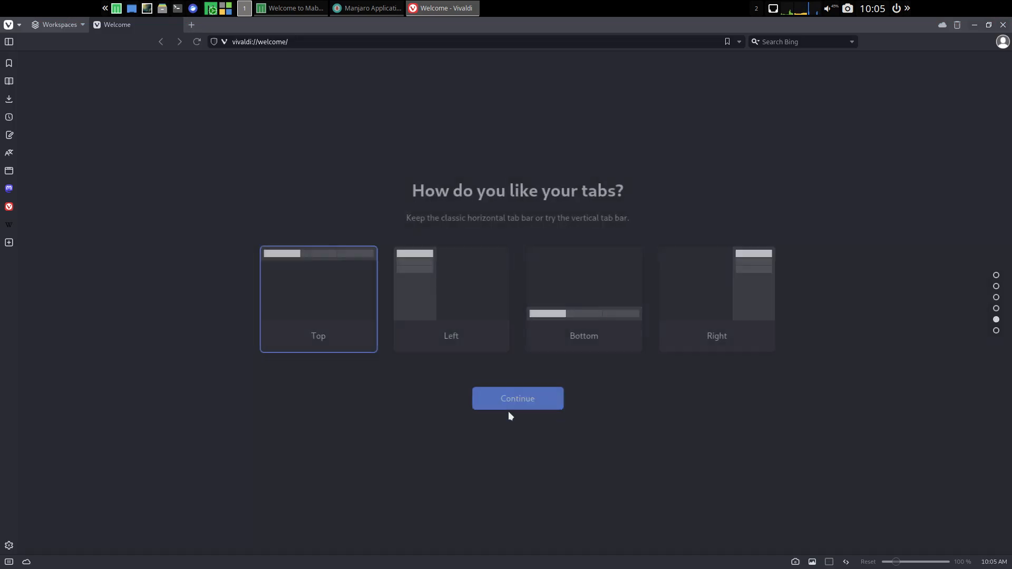
{"action": "left_click", "coordinate": [518, 406]}
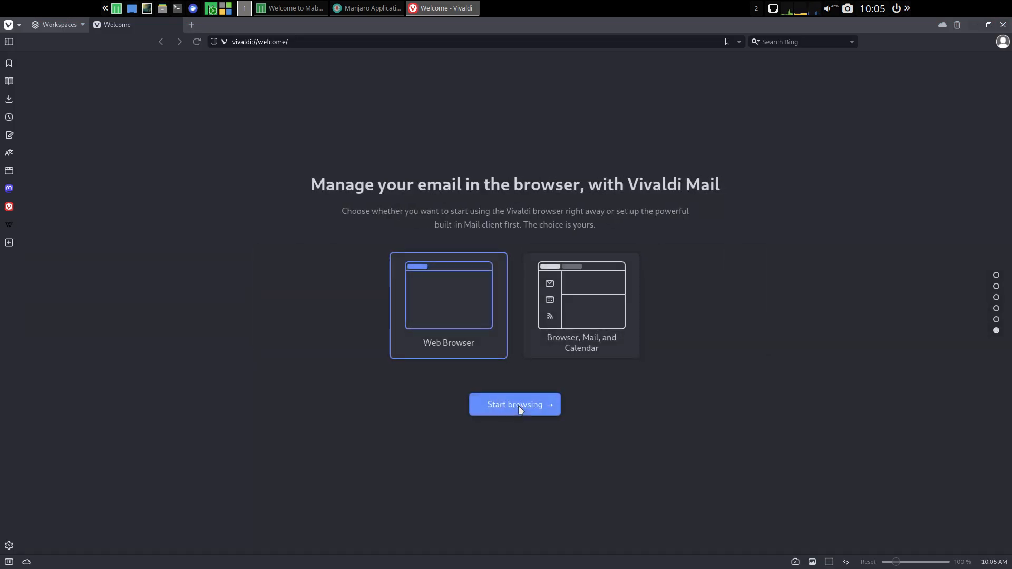
- Finish the Vivaldi welcome setup with the Web Browser option, then exit the browser and turn off its exit confirmation
{"action": "left_click", "coordinate": [517, 406]}
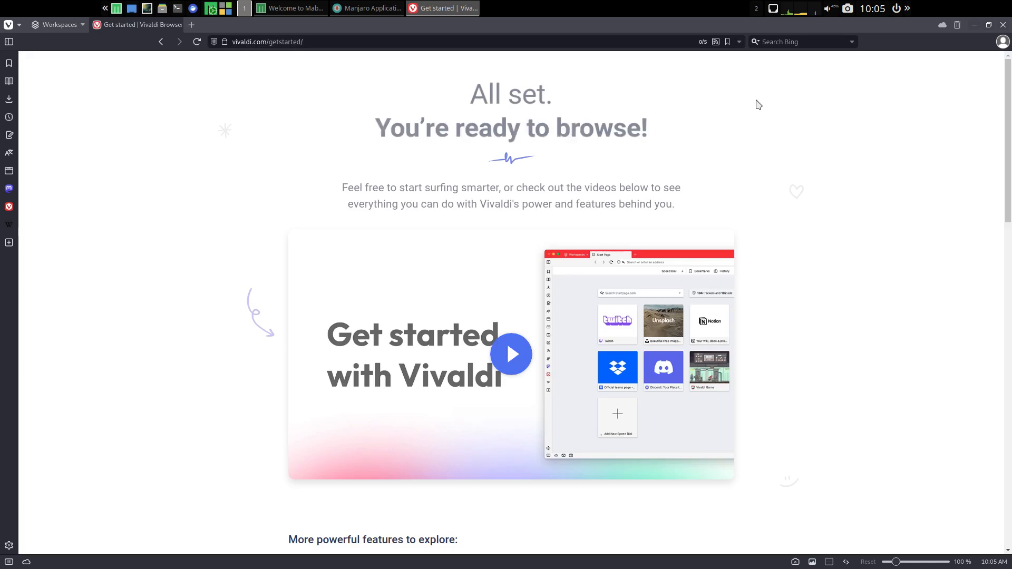
{"action": "left_click", "coordinate": [1003, 25]}
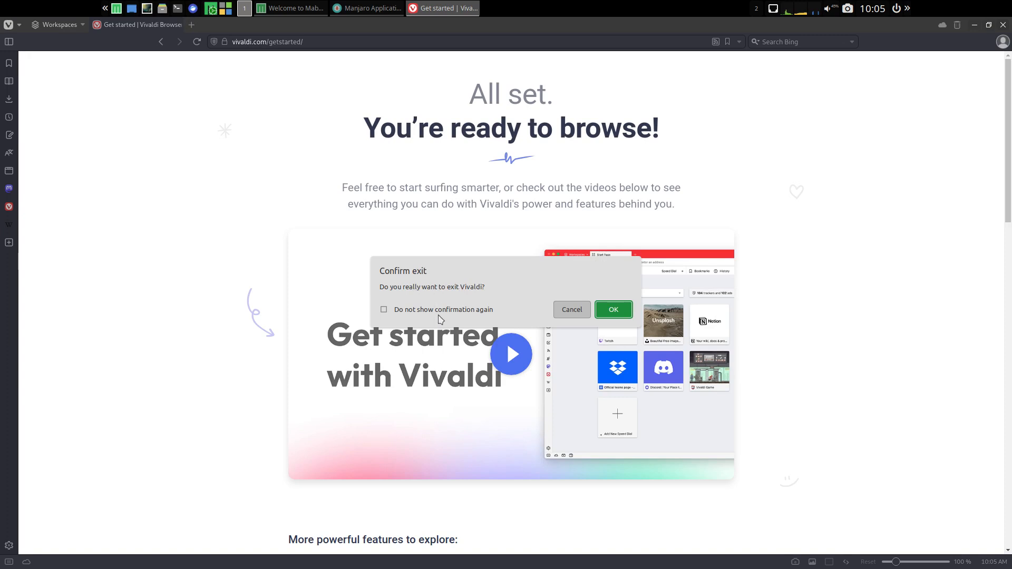
{"action": "left_click", "coordinate": [459, 311]}
{"action": "left_click", "coordinate": [614, 310]}
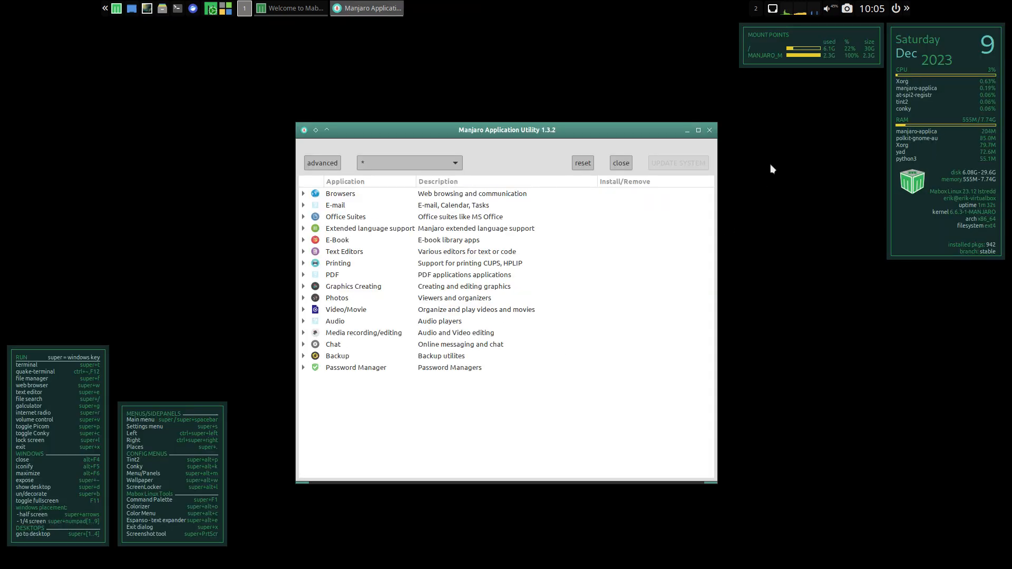
- Close the Manjaro Application Utility and exit the Welcome to Mabox window
{"action": "left_click", "coordinate": [709, 130]}
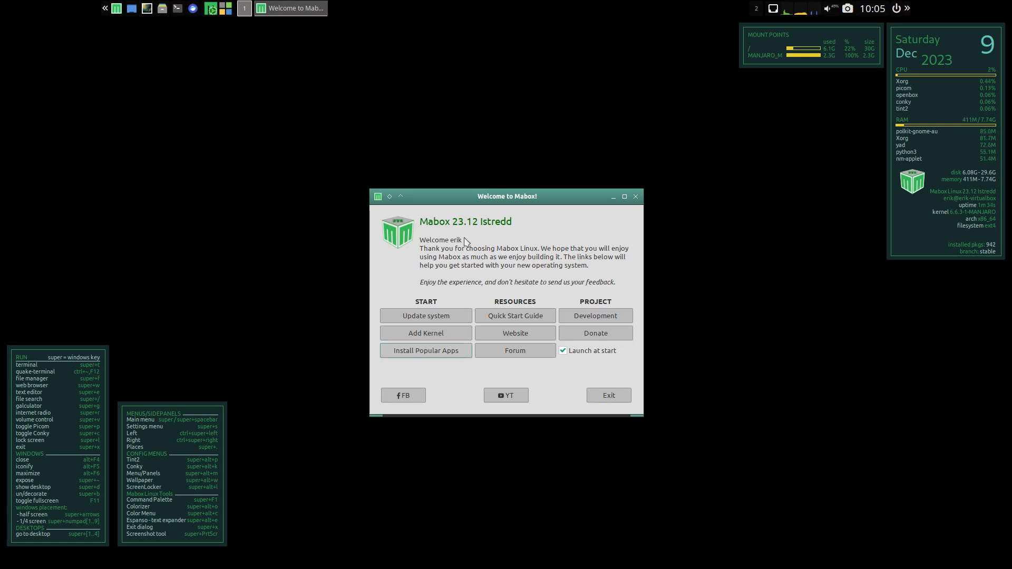
{"action": "left_click", "coordinate": [590, 394]}
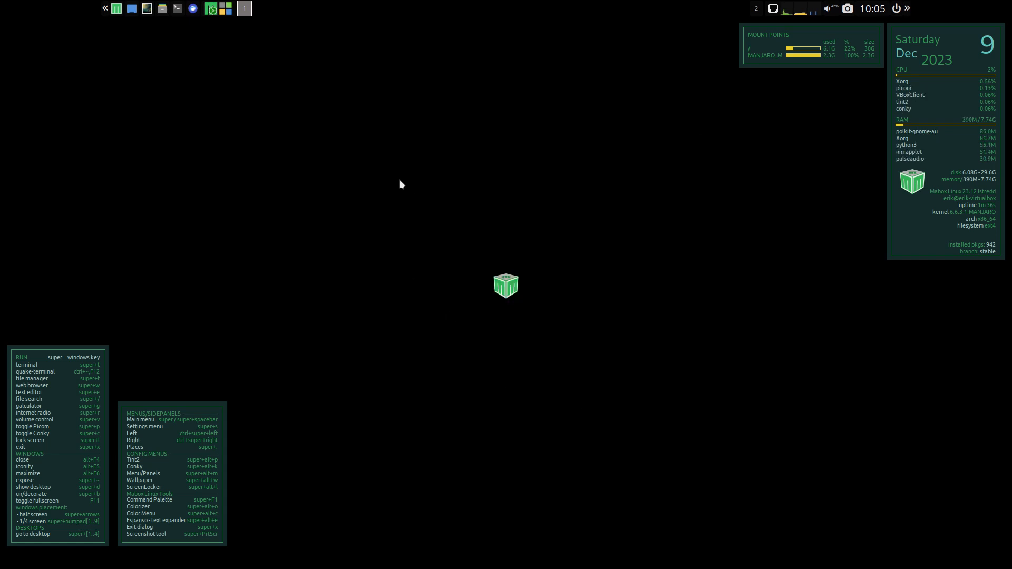
- Replace the black desktop background with a random wallpaper using the Mabox wallpaper tools
{"action": "right_click", "coordinate": [370, 147]}
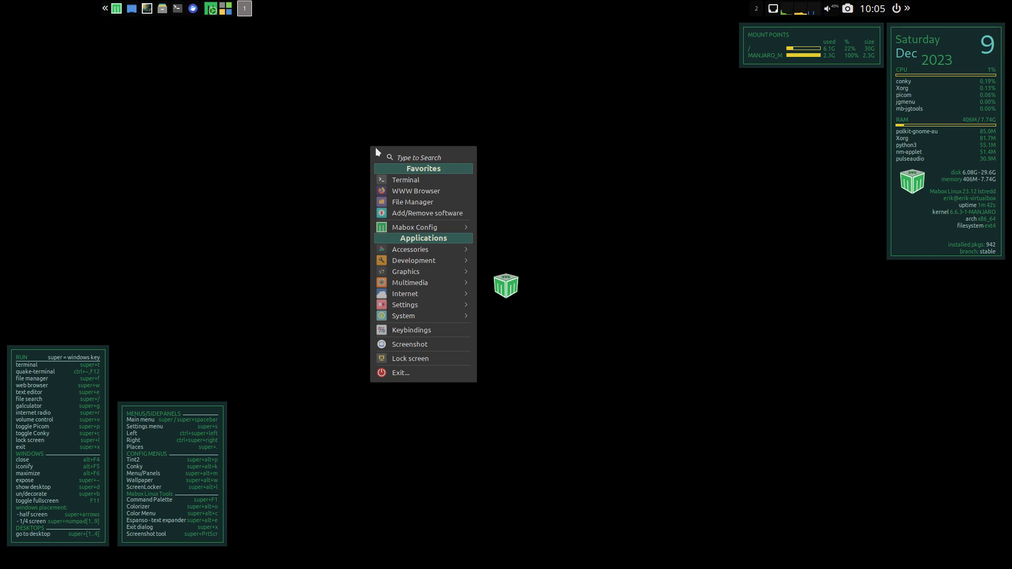
{"action": "left_click", "coordinate": [255, 146]}
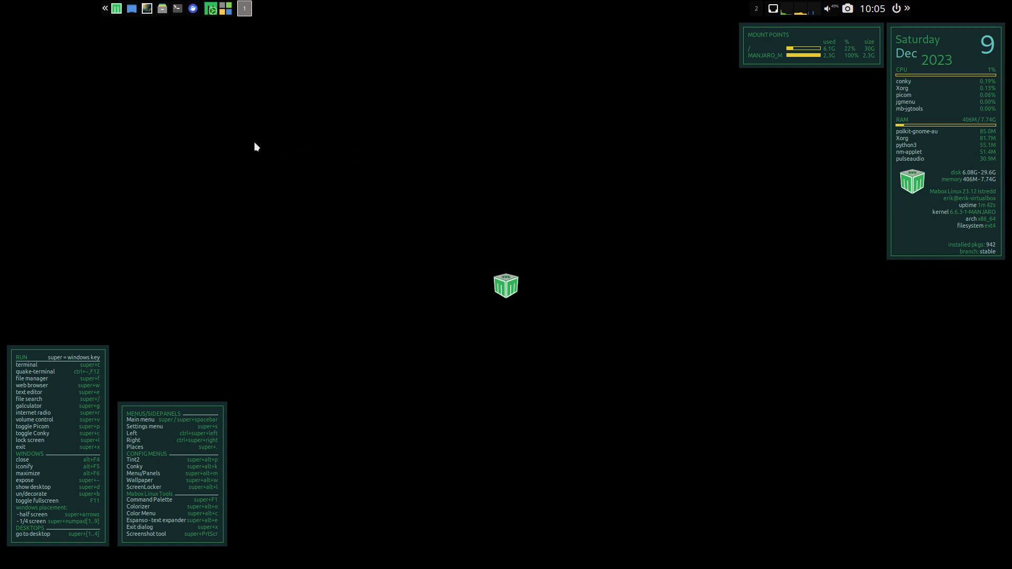
{"action": "left_click", "coordinate": [105, 11]}
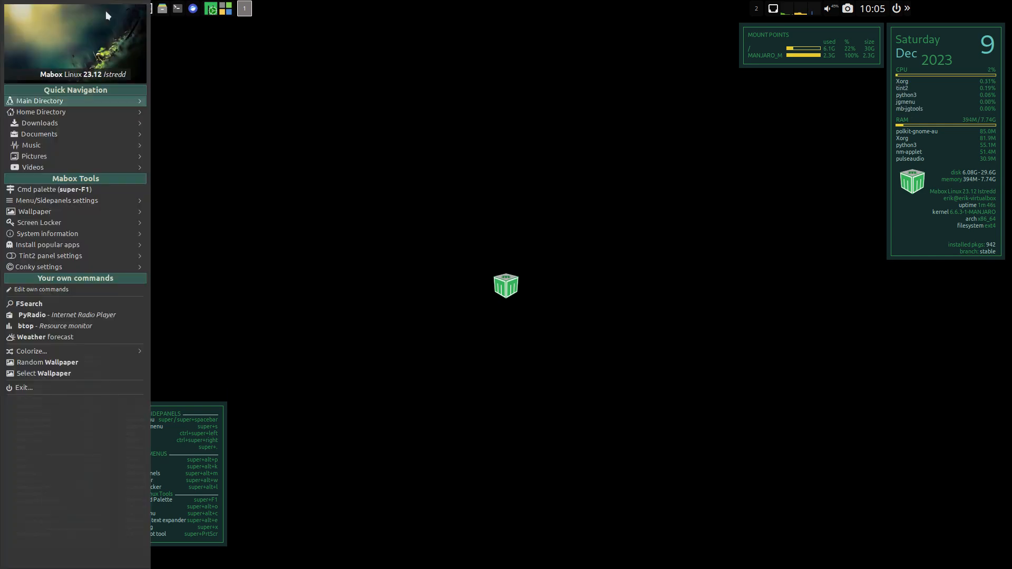
{"action": "mouse_move", "coordinate": [87, 212]}
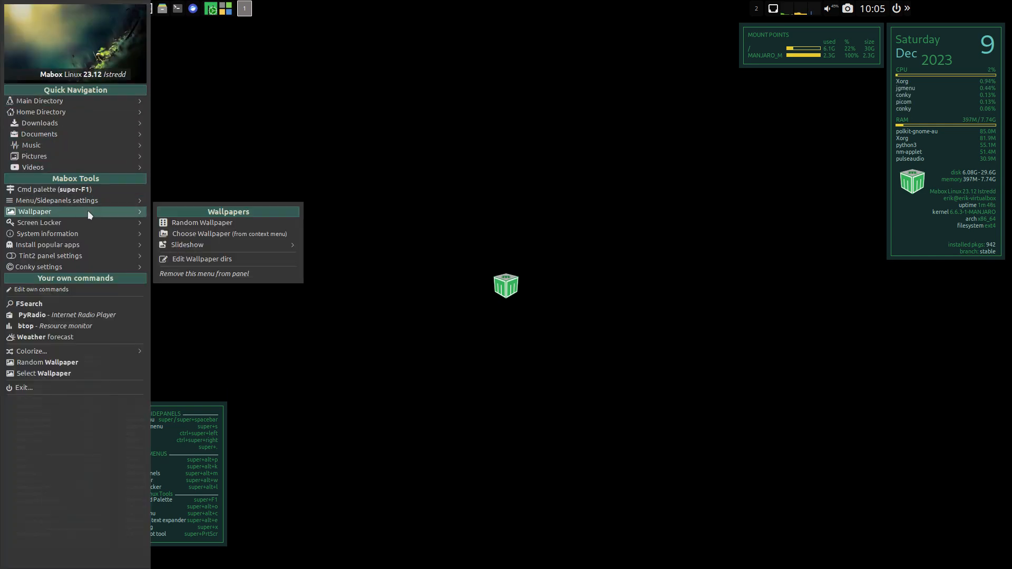
{"action": "left_click", "coordinate": [210, 223]}
{"action": "key", "text": "super+alt+w"}
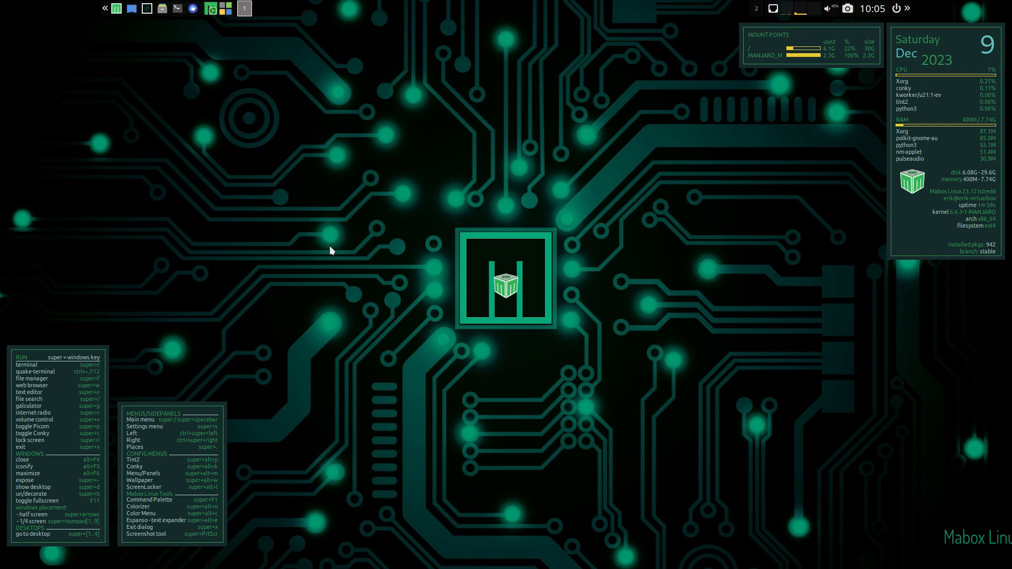
- Stop all Conky desktop widgets by running killall conky in a terminal, then close the terminal
{"action": "key", "text": "super+t"}
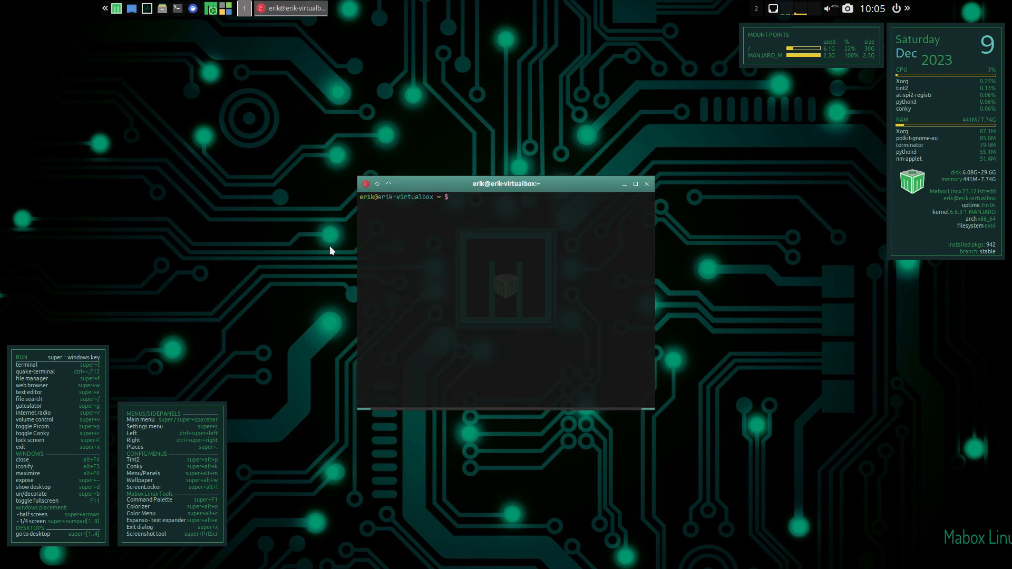
{"action": "type", "text": "j"}
{"action": "key", "text": "BackSpace"}
{"action": "type", "text": "kill"}
{"action": "key", "text": "Tab"}
{"action": "key", "text": "Tab"}
{"action": "type", "text": "all "}
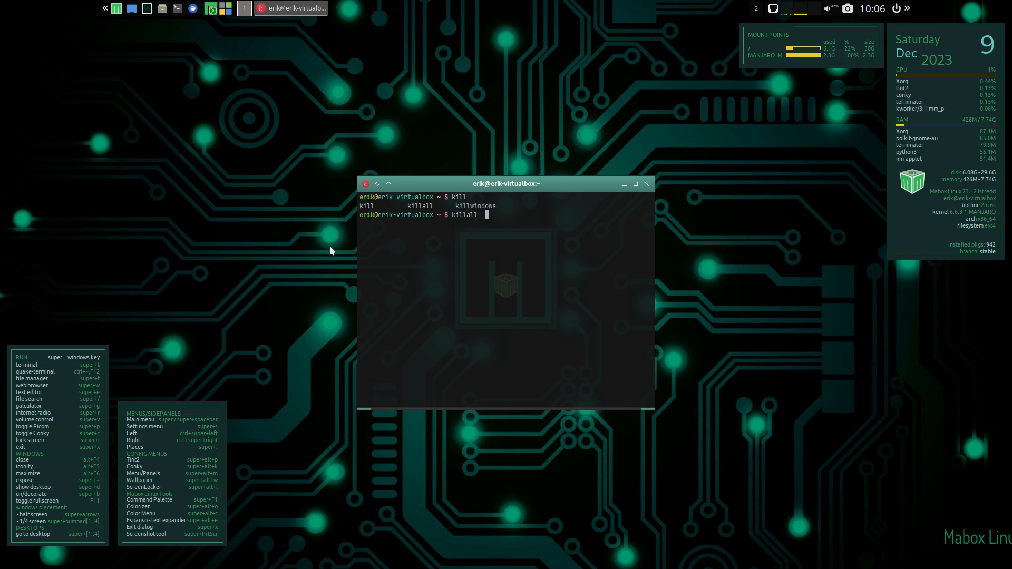
{"action": "type", "text": "conky"}
{"action": "key", "text": "Return"}
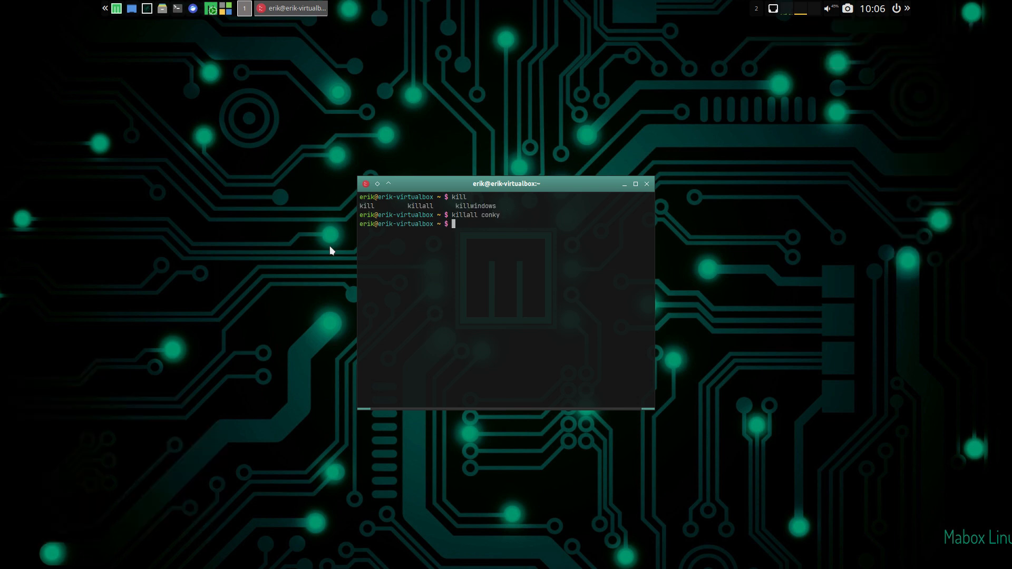
{"action": "left_click", "coordinate": [647, 184]}
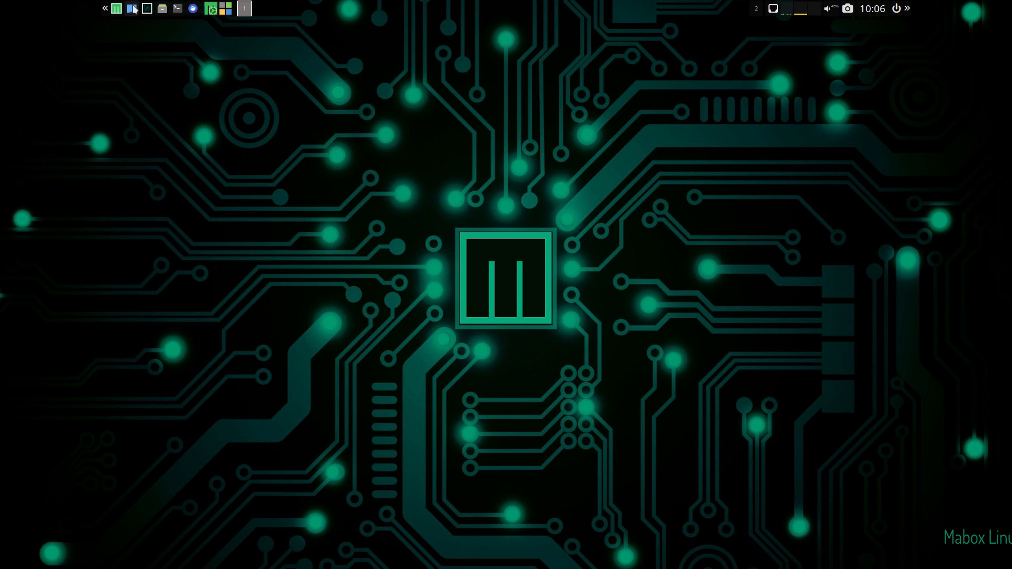
- Launch the Firefox web browser from the Internet applications
{"action": "right_click", "coordinate": [140, 35]}
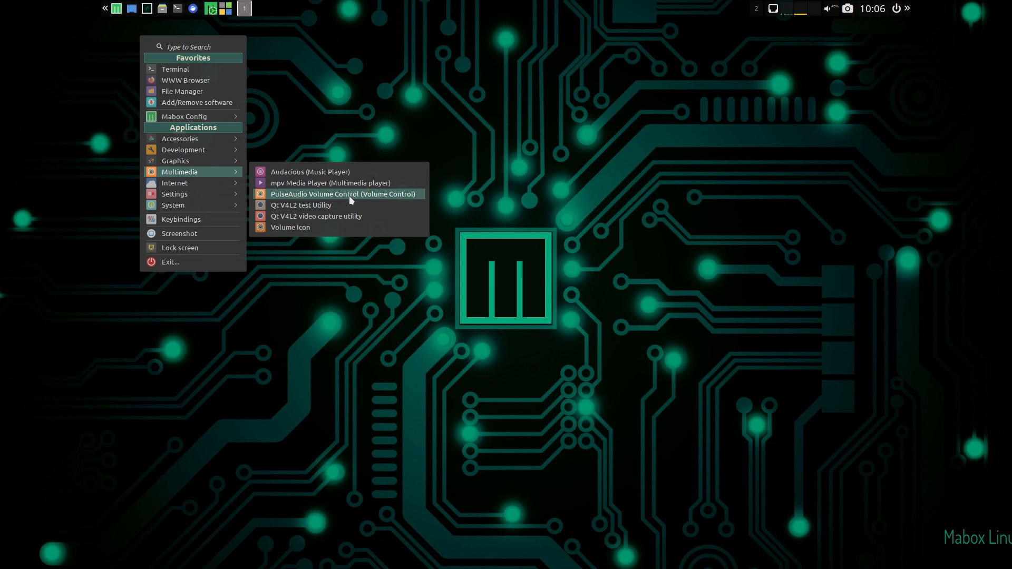
{"action": "mouse_move", "coordinate": [223, 184]}
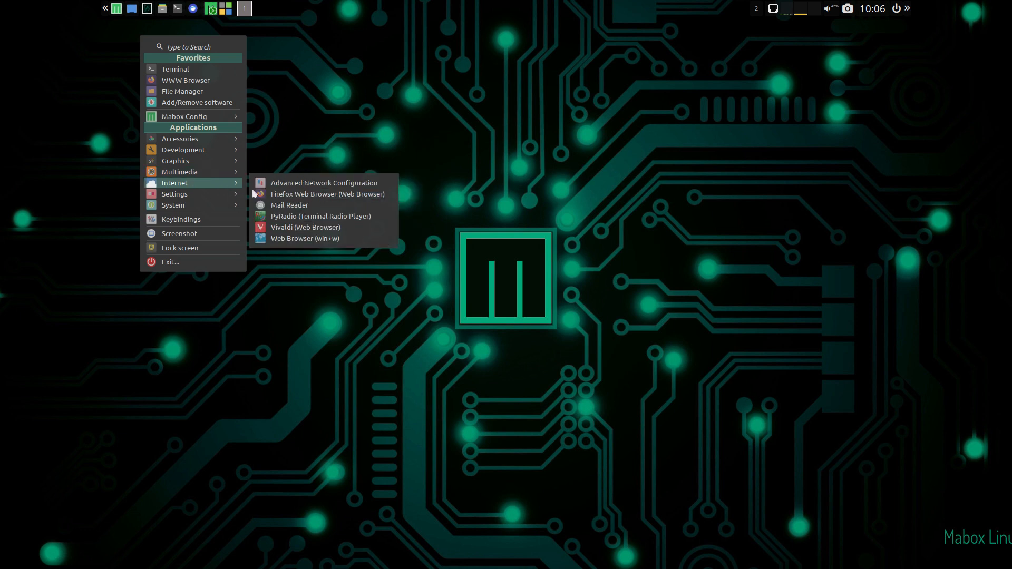
{"action": "left_click", "coordinate": [290, 199]}
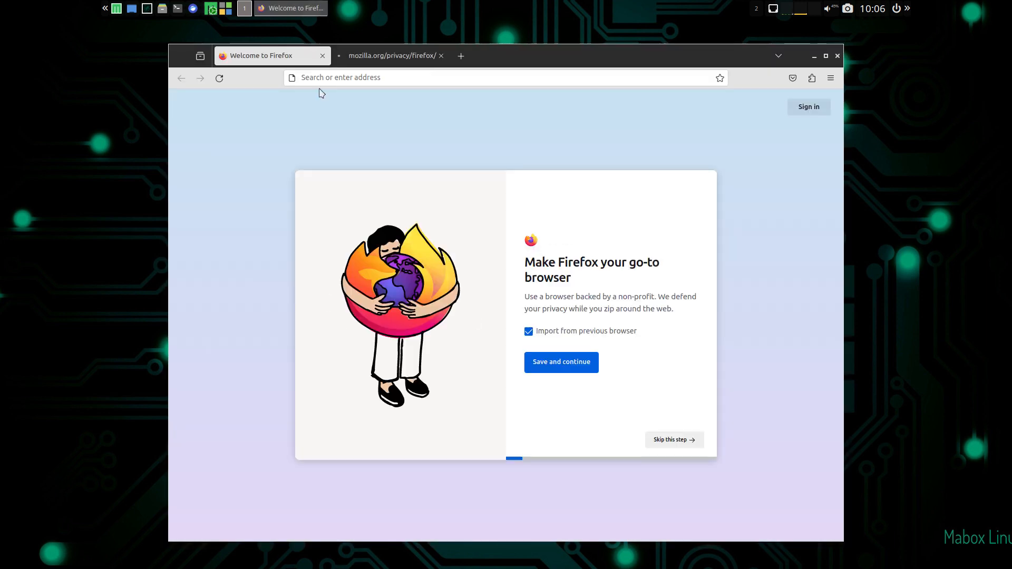
- Search the web for "sardi icons" and accept all of Google's cookies
{"action": "left_click", "coordinate": [326, 78]}
{"action": "type", "text": "sari"}
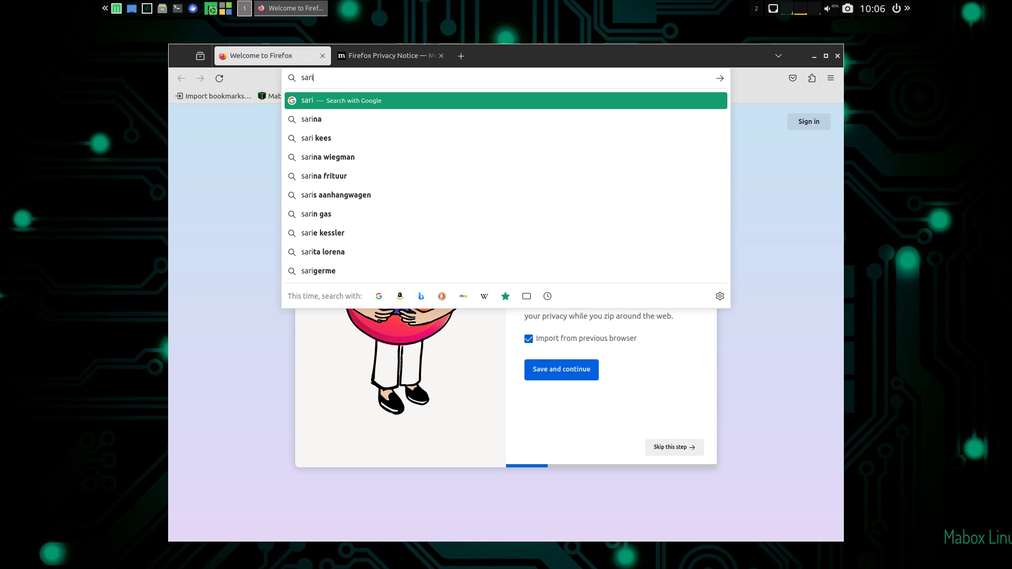
{"action": "key", "text": "BackSpace"}
{"action": "type", "text": "di icons"}
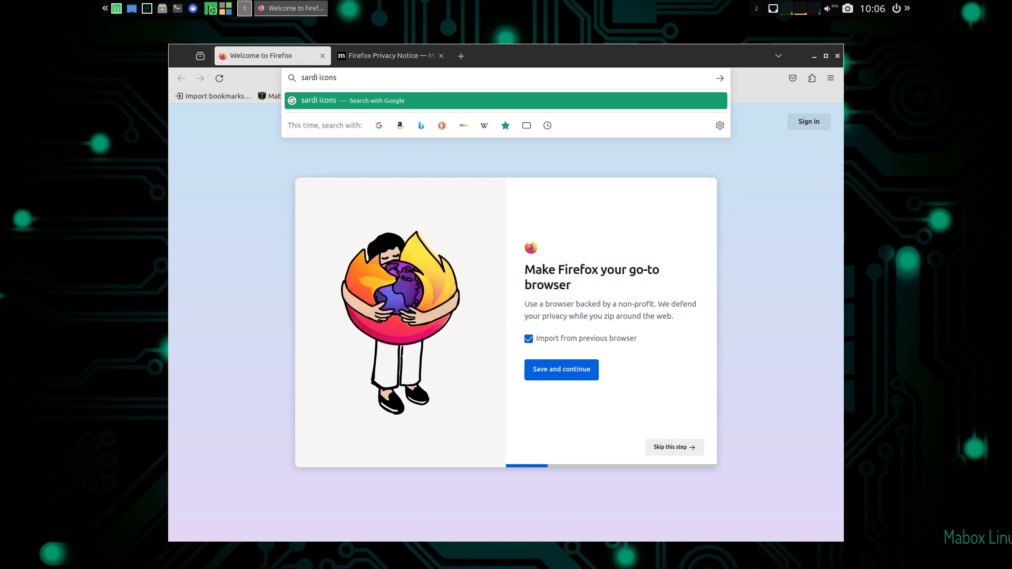
{"action": "key", "text": "Return"}
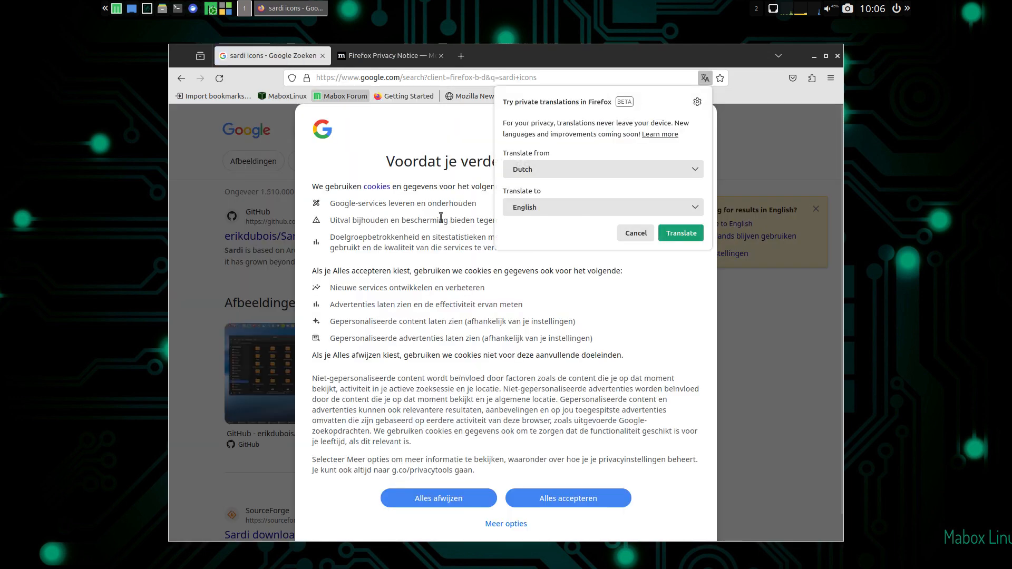
{"action": "left_click", "coordinate": [579, 498]}
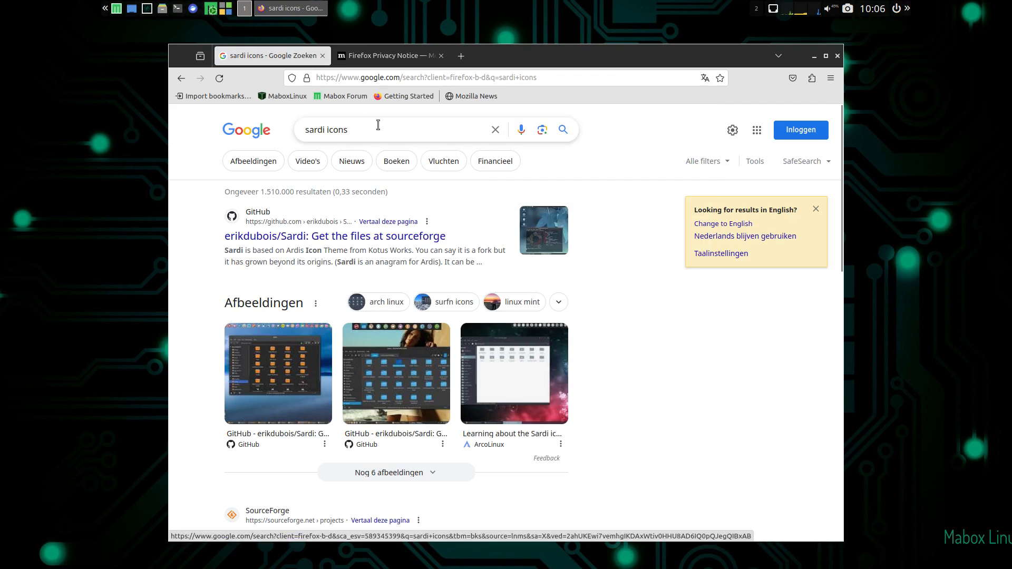
- Go to erikdubois.be, maximize the Firefox window and look over the home page
{"action": "left_click", "coordinate": [382, 80]}
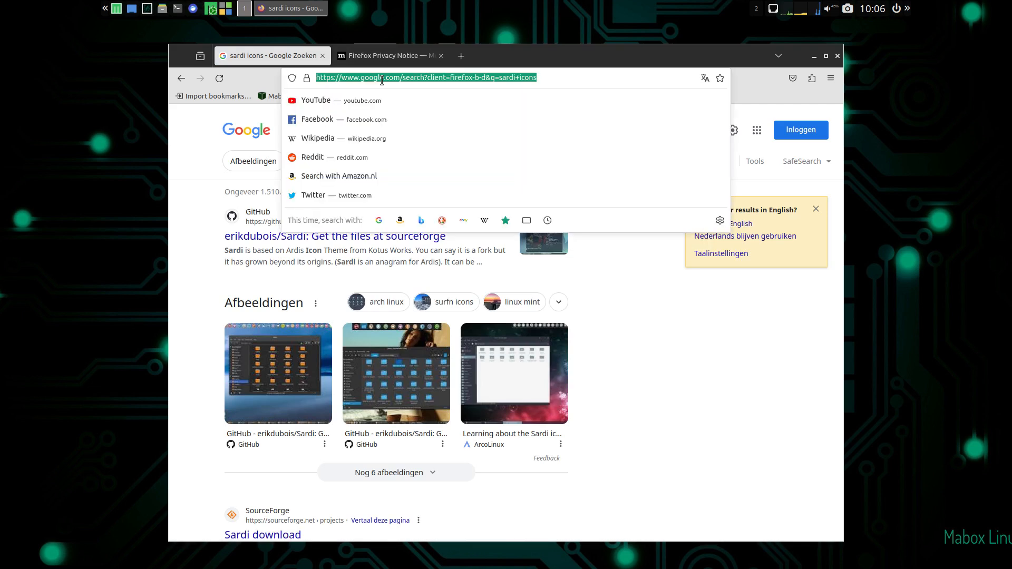
{"action": "type", "text": "erikdubois.be"}
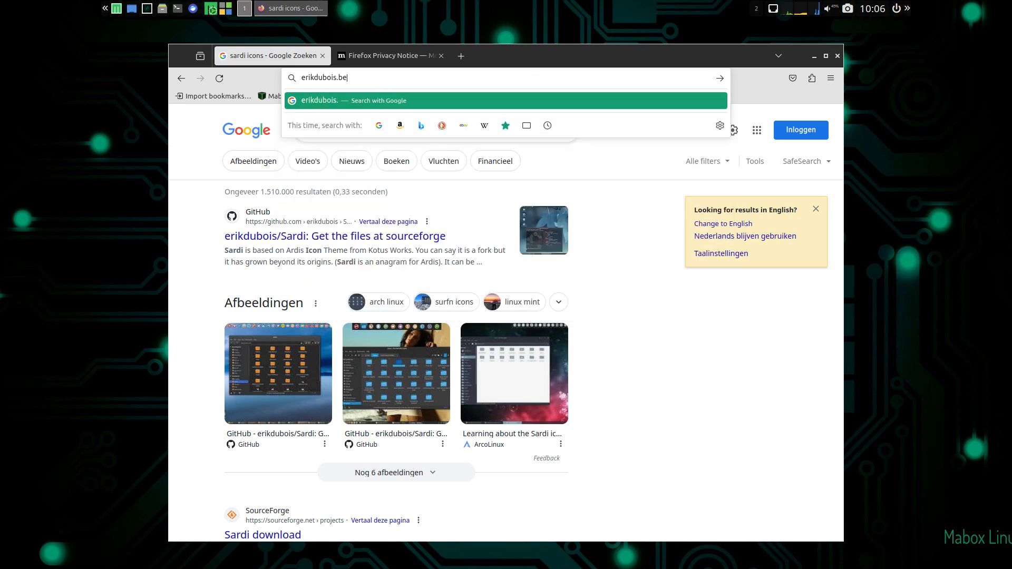
{"action": "key", "text": "Return"}
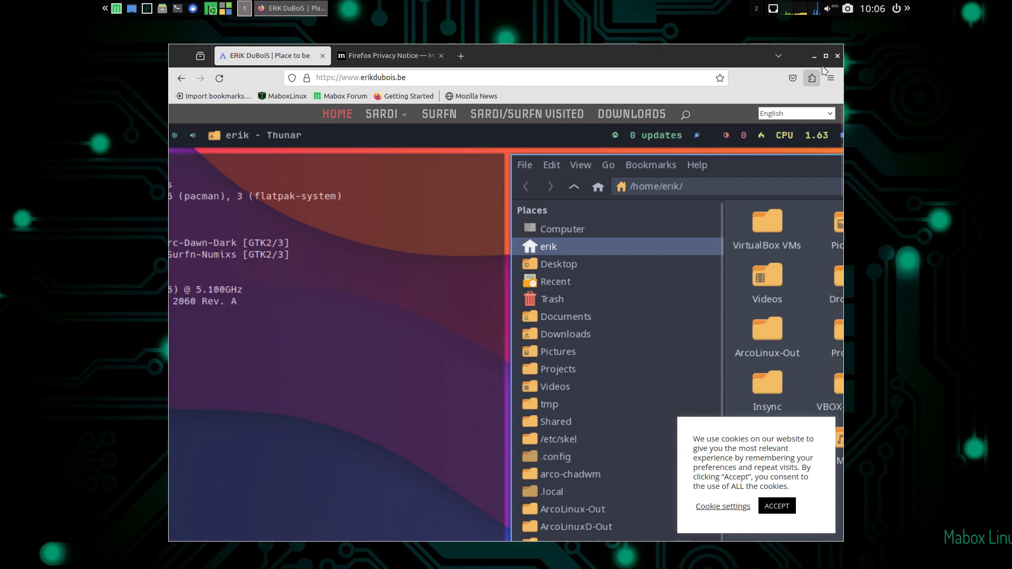
{"action": "left_click", "coordinate": [826, 55]}
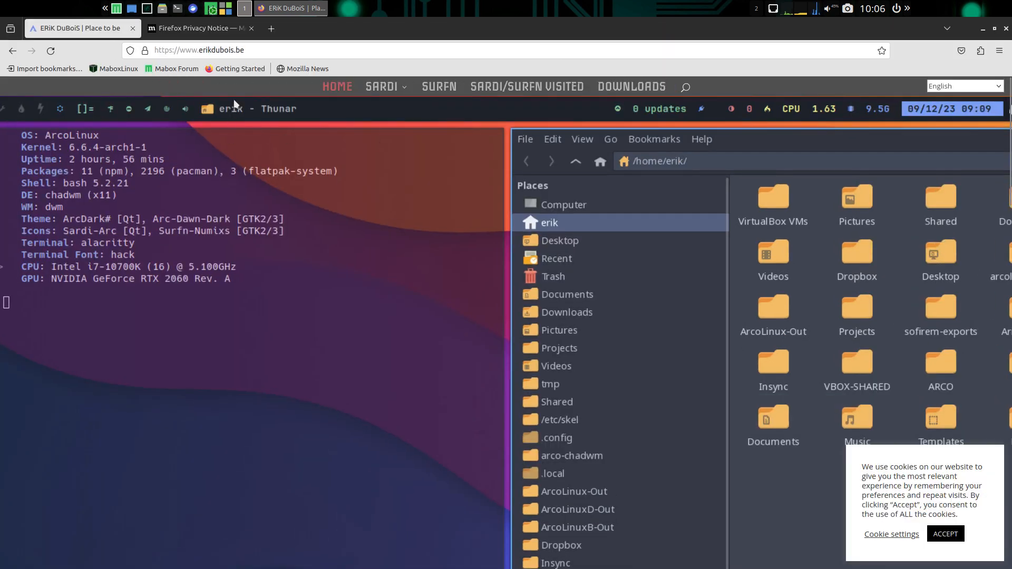
{"action": "scroll", "coordinate": [523, 210], "scroll_direction": "down", "scroll_amount": 6}
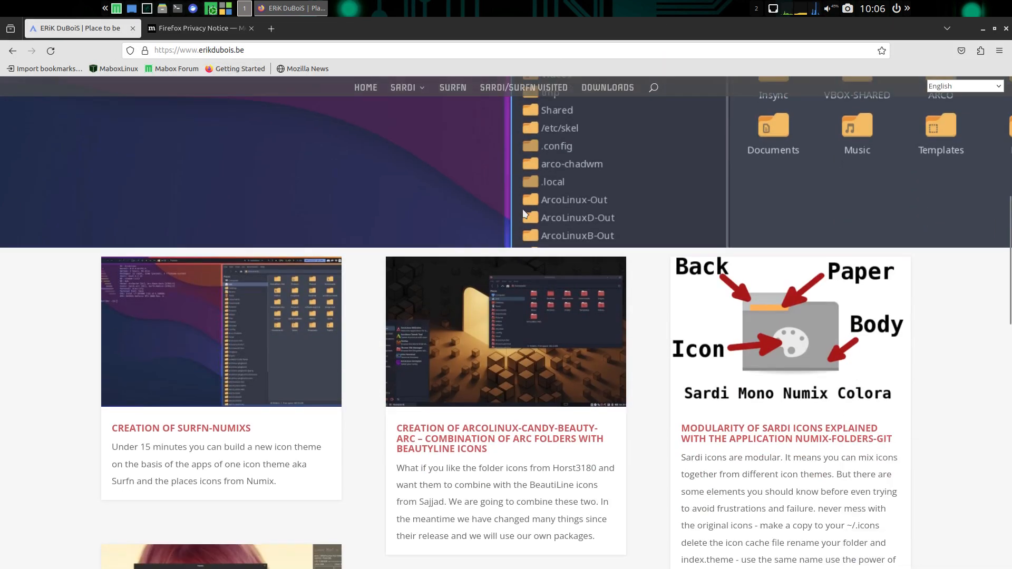
{"action": "scroll", "coordinate": [501, 216], "scroll_direction": "up", "scroll_amount": 6}
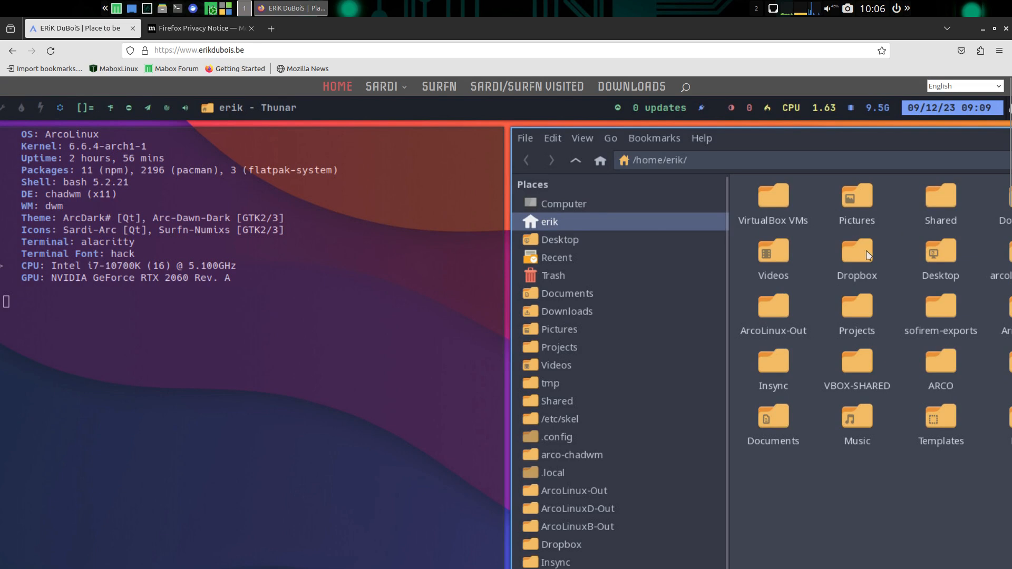
- From the site's Downloads page, open the SourceForge download link for the Sardi icons, then return to the Downloads page
{"action": "left_click", "coordinate": [620, 91]}
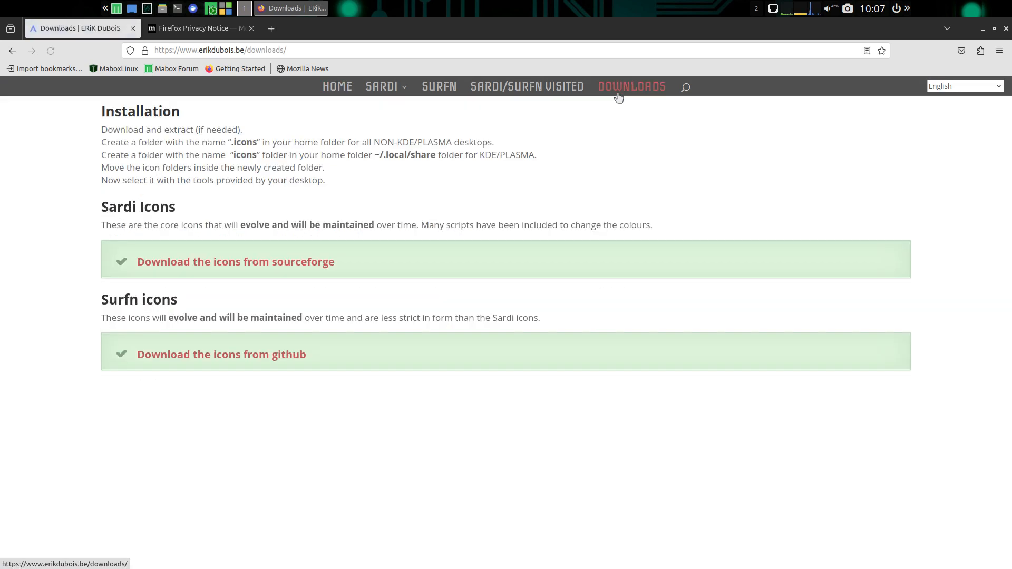
{"action": "left_click", "coordinate": [315, 264]}
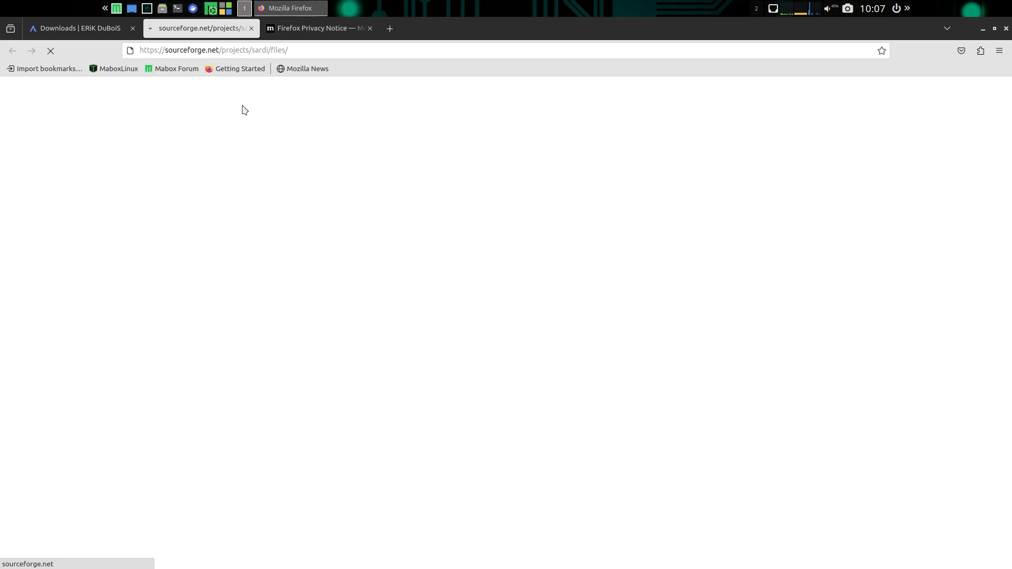
{"action": "left_click", "coordinate": [89, 29]}
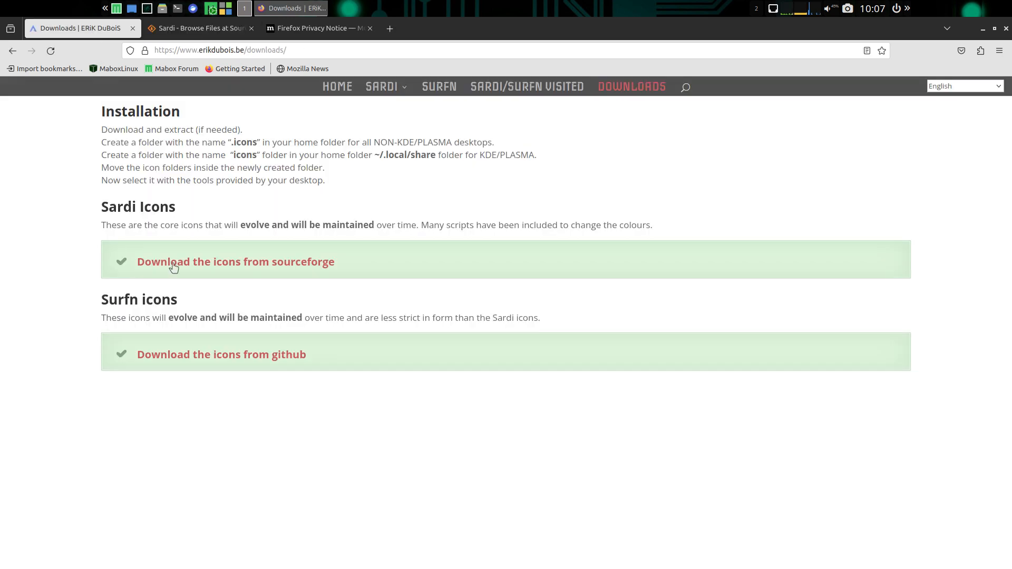
- Open the GitHub repository for the Surfn icons and download it as a ZIP archive
{"action": "left_click", "coordinate": [217, 361]}
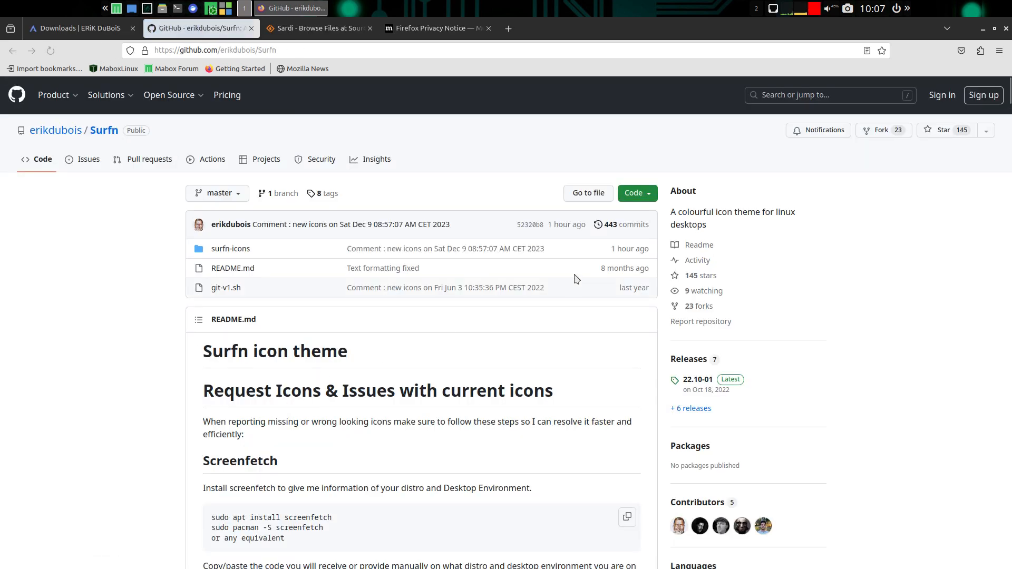
{"action": "left_click", "coordinate": [641, 202]}
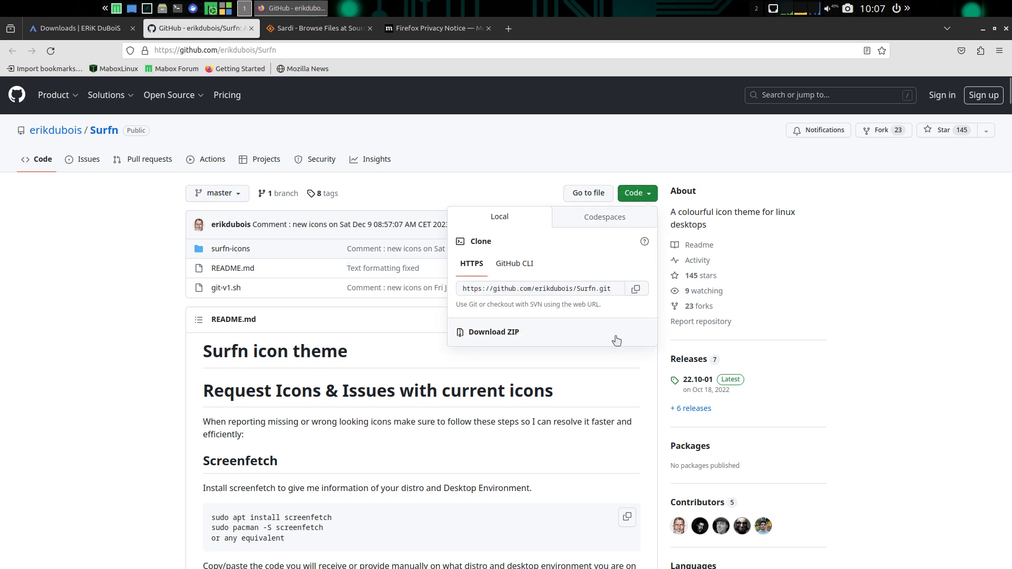
{"action": "left_click", "coordinate": [523, 333]}
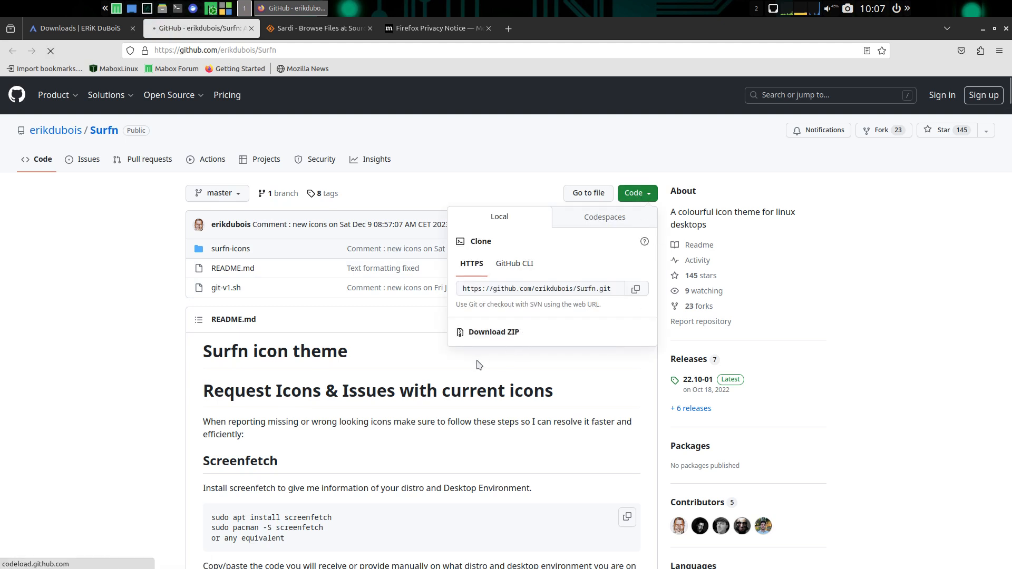
- Accept SourceForge's privacy notice, download sardi-icons-23.12-04.tar.gz, check the download progress and minimize the browser
{"action": "left_click", "coordinate": [305, 30]}
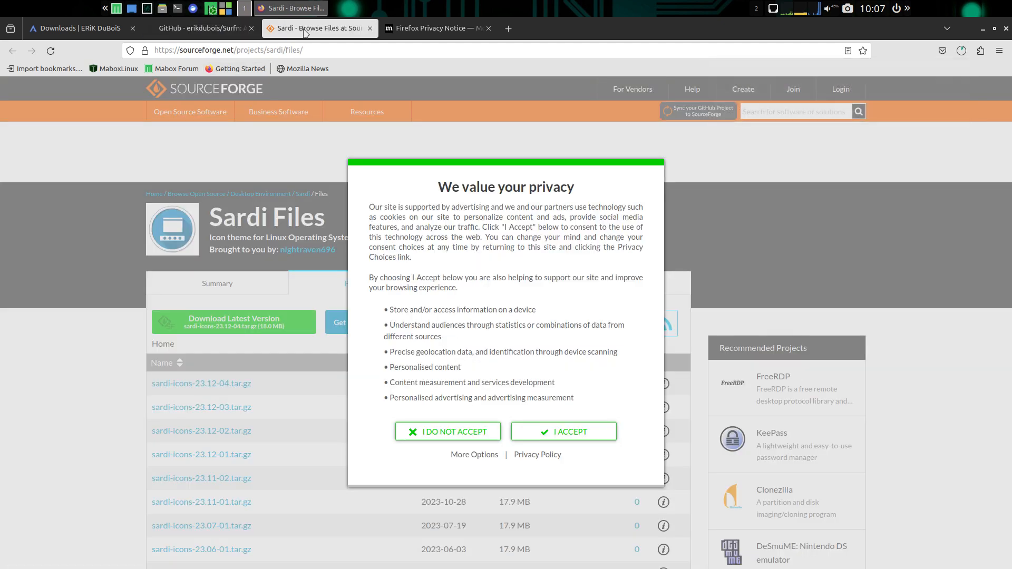
{"action": "left_click", "coordinate": [569, 438]}
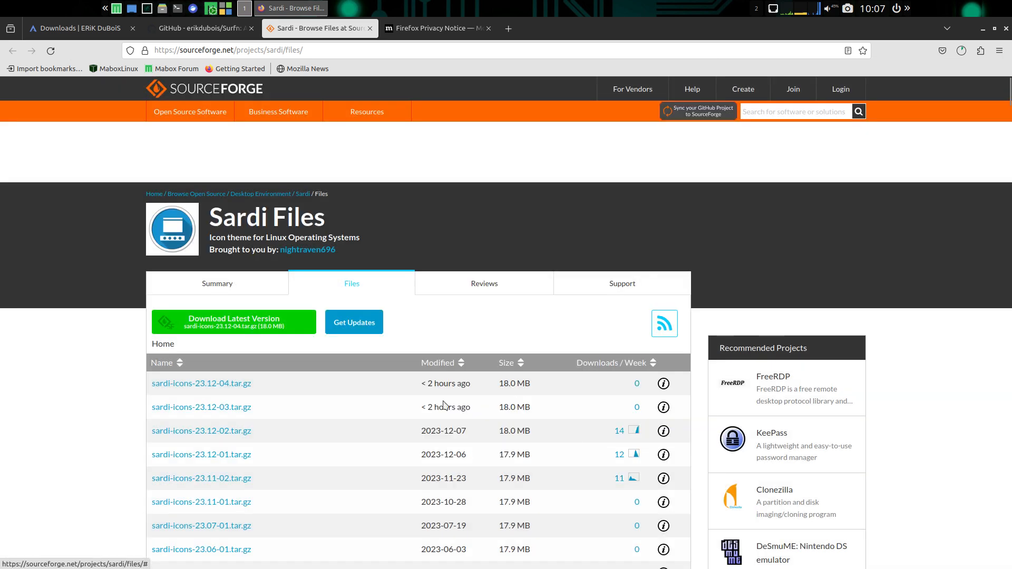
{"action": "left_click", "coordinate": [233, 385]}
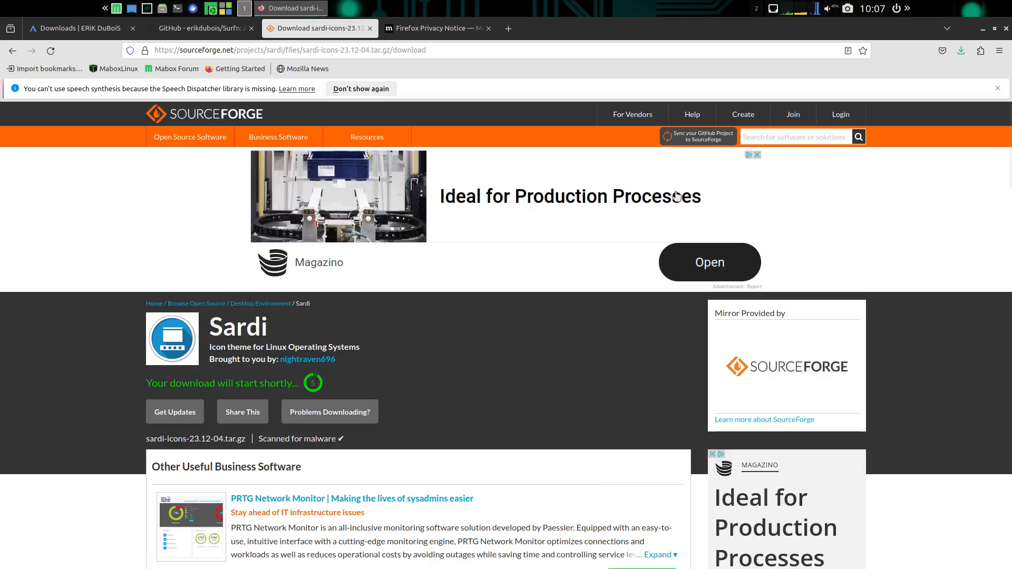
{"action": "left_click", "coordinate": [961, 50]}
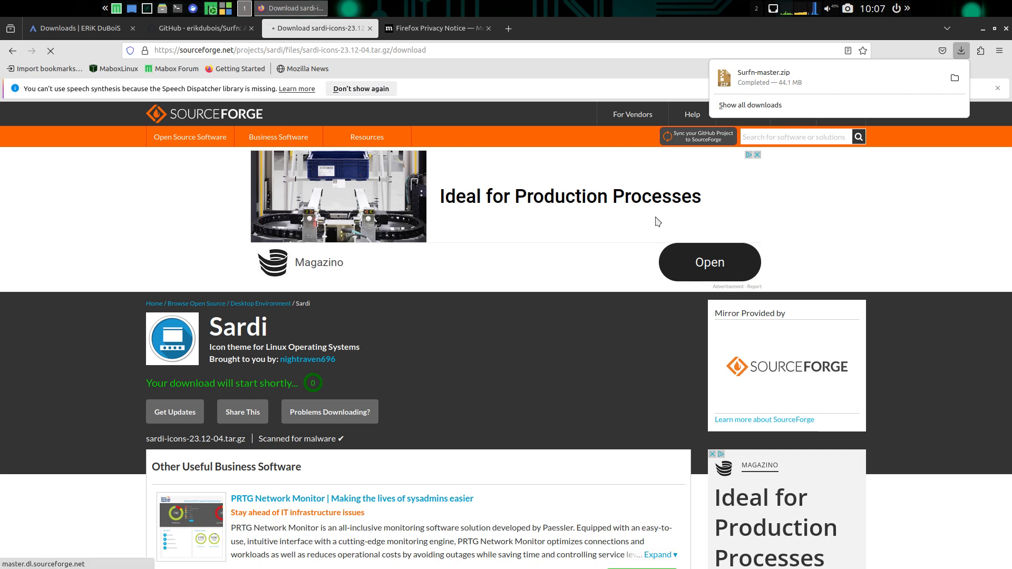
{"action": "left_click", "coordinate": [983, 29]}
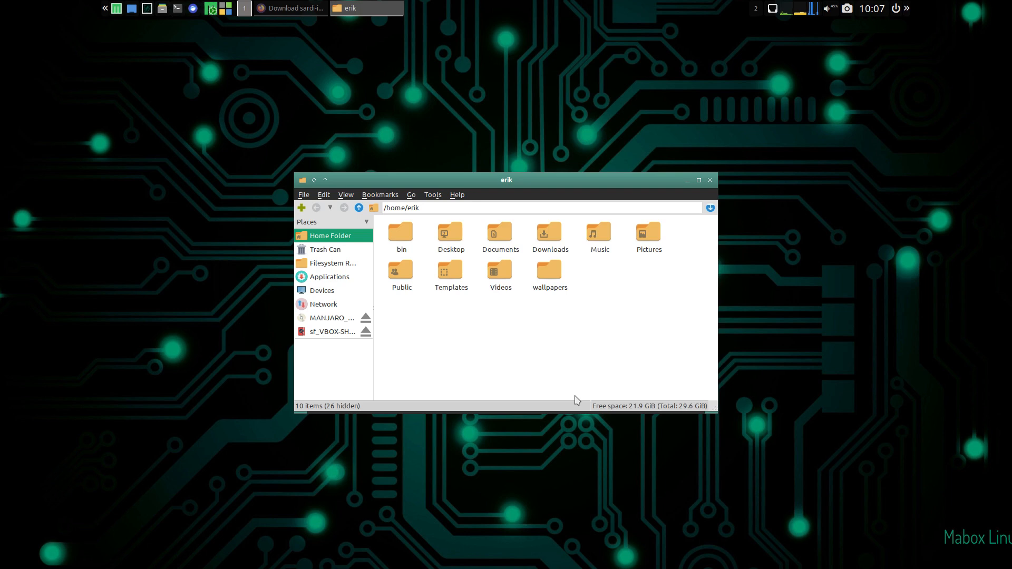
- Toggle the hidden files on and off in the home folder, then move and enlarge the file manager window
{"action": "key", "text": "ctrl+h"}
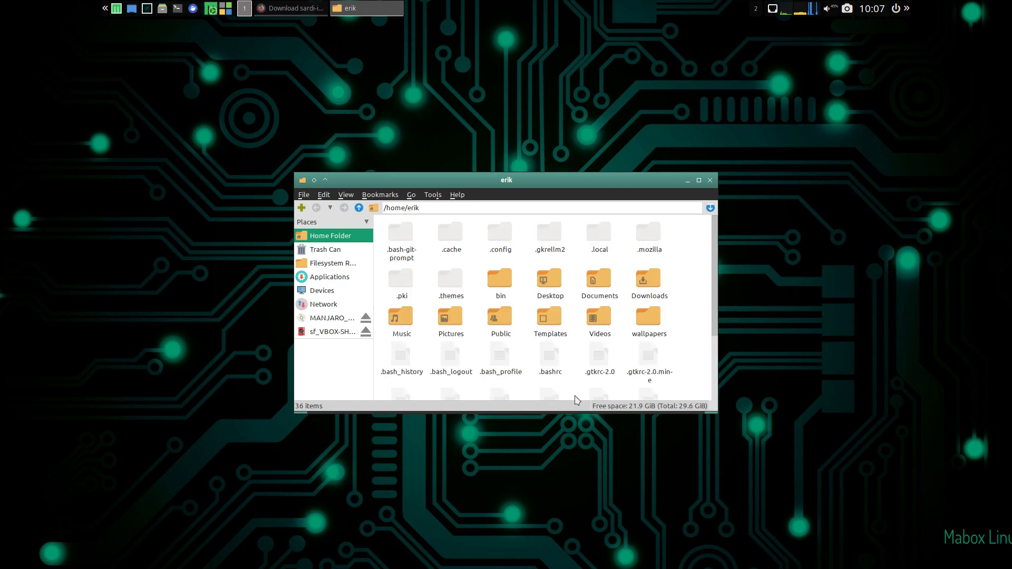
{"action": "key", "text": "ctrl+h"}
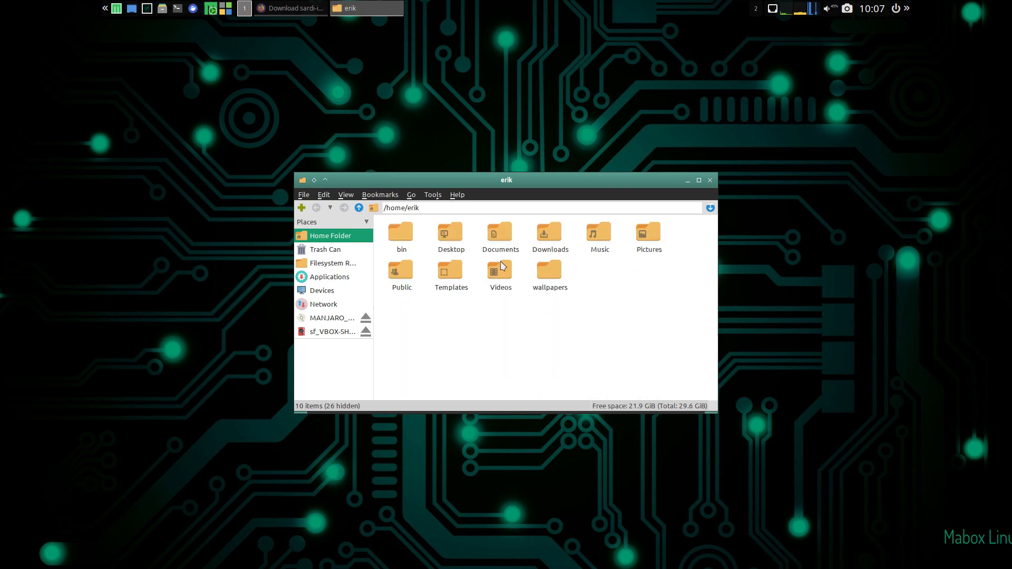
{"action": "left_click_drag", "start_coordinate": [542, 183], "coordinate": [457, 105]}
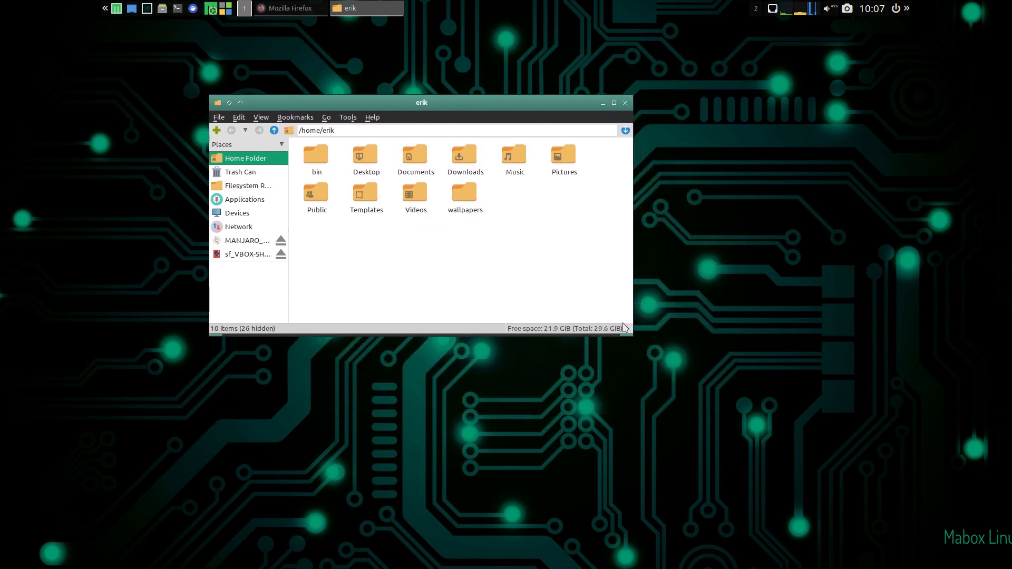
{"action": "left_click_drag", "start_coordinate": [627, 328], "coordinate": [792, 439]}
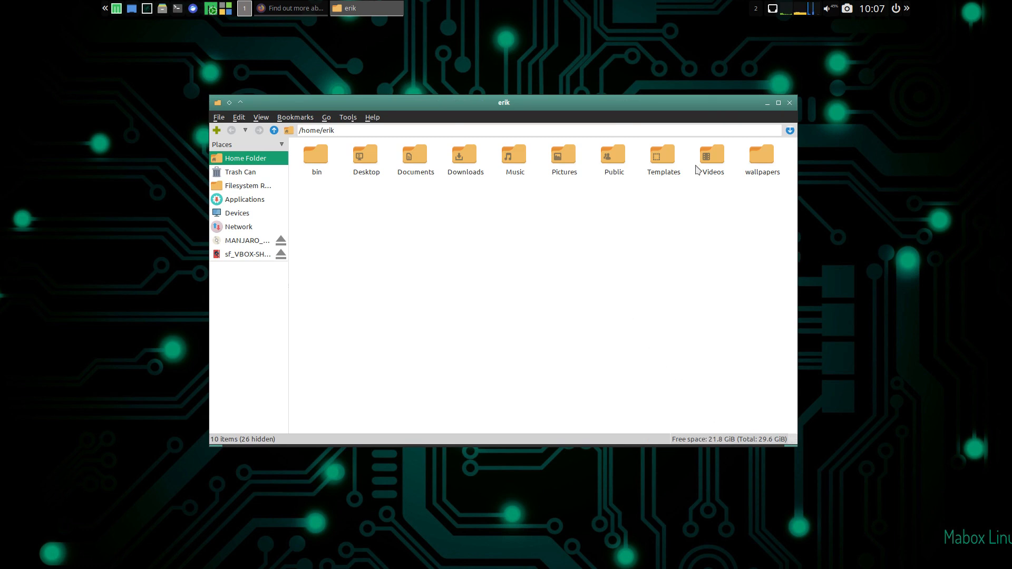
- Extract Surfn-master.zip inside the Downloads folder and move that window aside to make room for a second one
{"action": "double_click", "coordinate": [472, 163]}
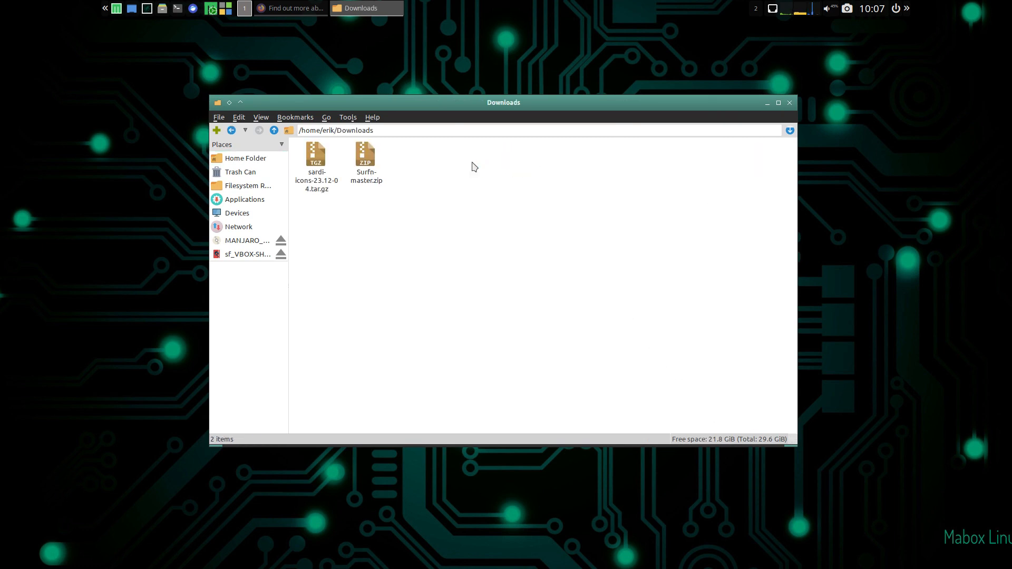
{"action": "right_click", "coordinate": [364, 165]}
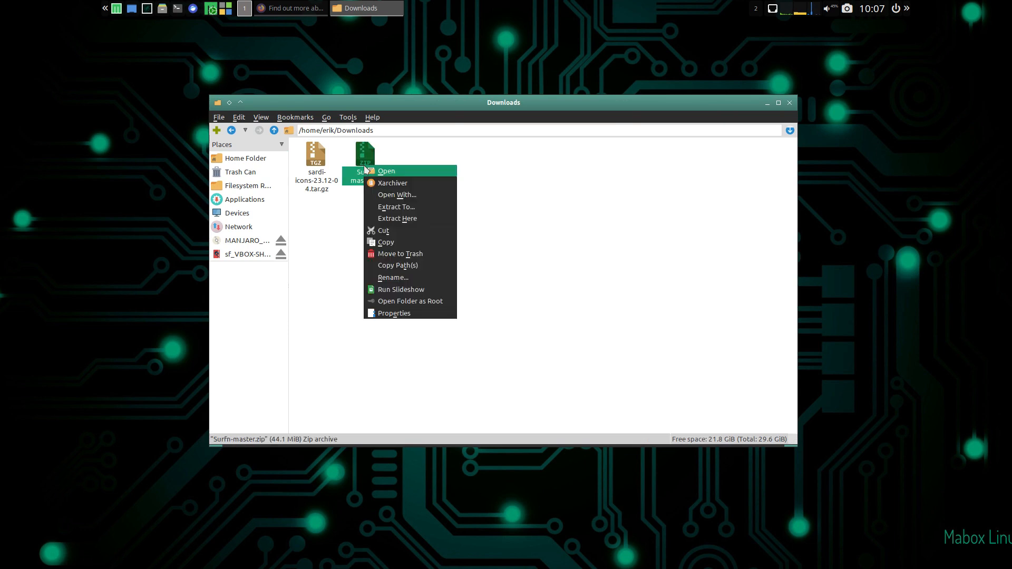
{"action": "left_click", "coordinate": [428, 220]}
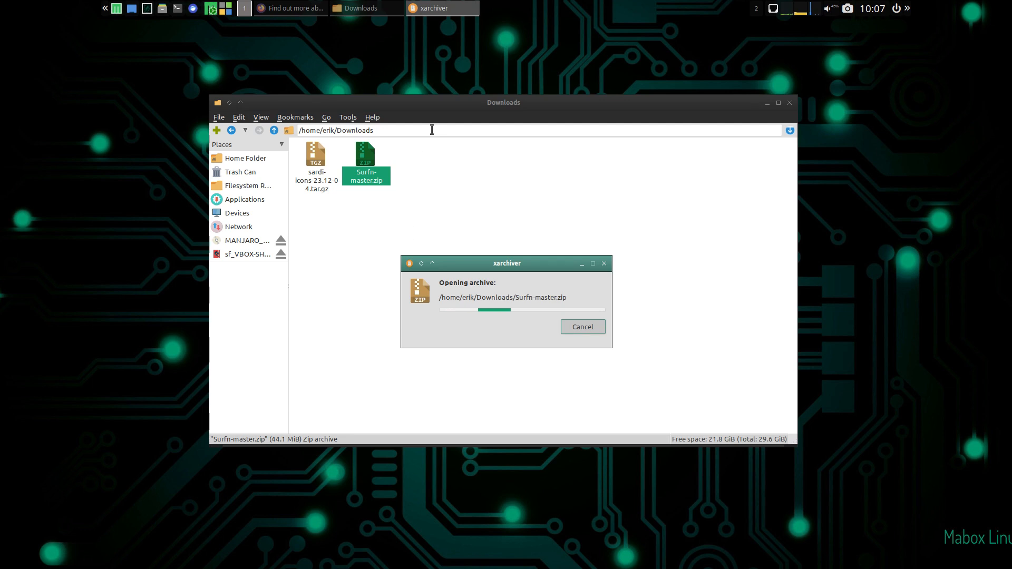
{"action": "left_click_drag", "start_coordinate": [459, 109], "coordinate": [687, 96]}
- Open a second file manager window beside the Downloads window and show the hidden files in the home folder
{"action": "right_click", "coordinate": [204, 172]}
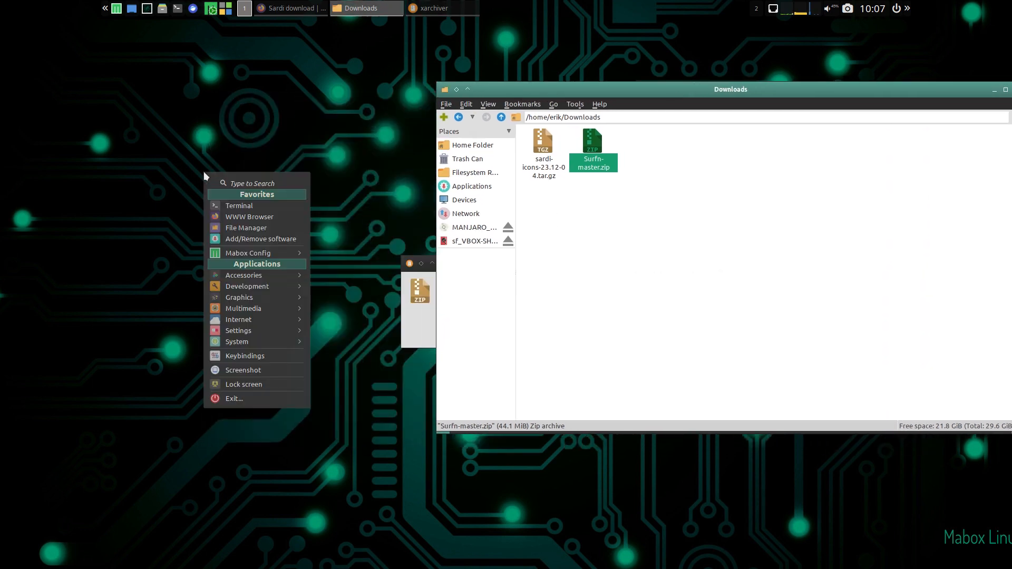
{"action": "left_click", "coordinate": [167, 171]}
{"action": "right_click", "coordinate": [166, 173]}
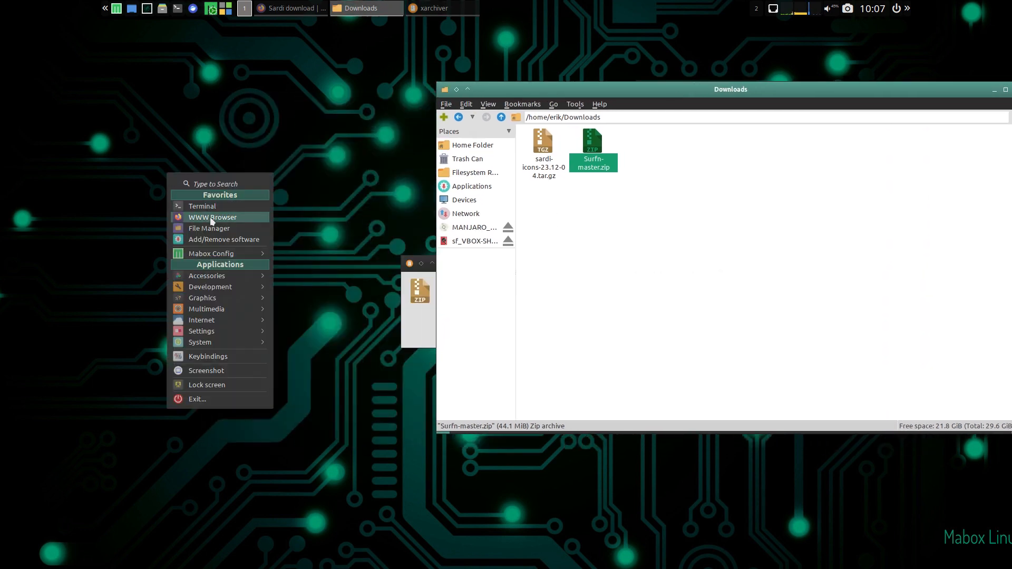
{"action": "left_click", "coordinate": [219, 225]}
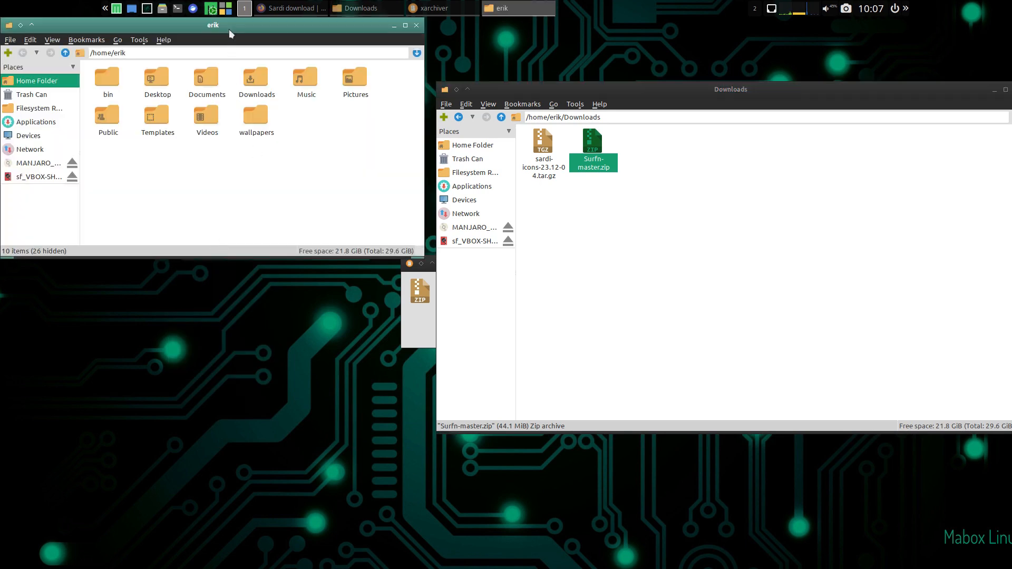
{"action": "left_click_drag", "start_coordinate": [229, 33], "coordinate": [221, 183]}
{"action": "key", "text": "ctrl+h"}
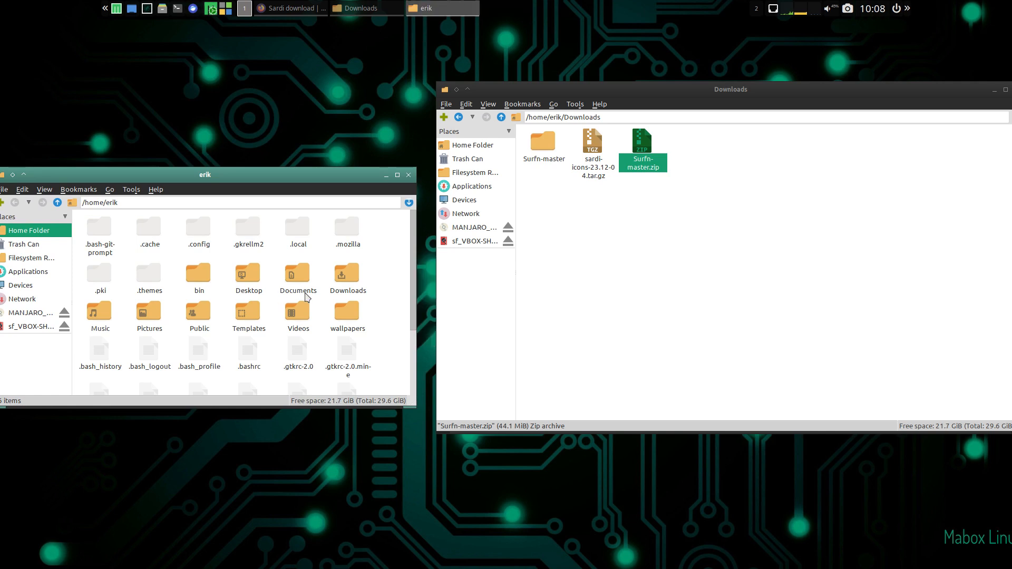
- Create a folder named .icons in the home folder and open it
{"action": "right_click", "coordinate": [371, 258]}
{"action": "mouse_move", "coordinate": [374, 259]}
{"action": "left_click", "coordinate": [491, 261]}
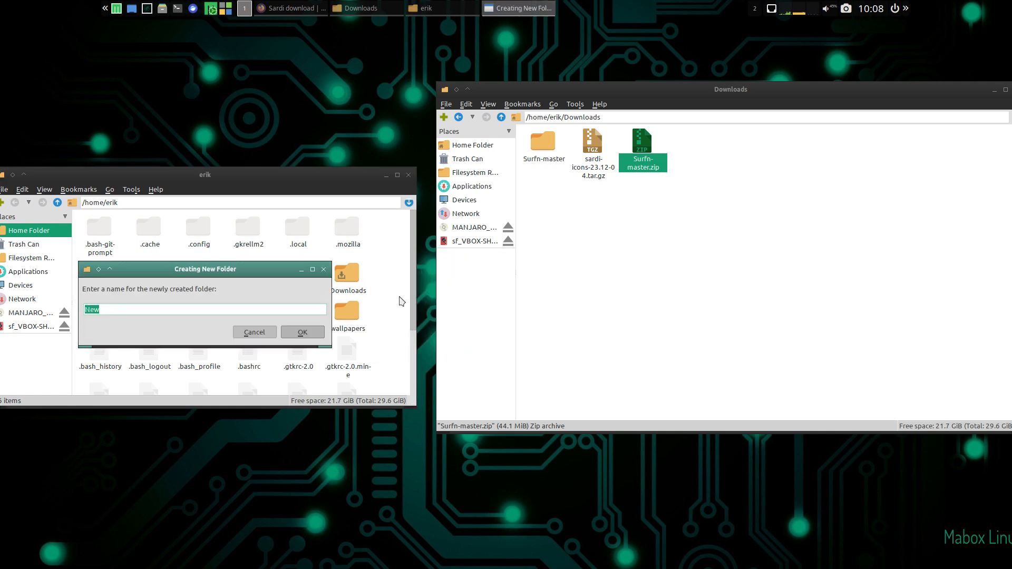
{"action": "type", "text": ".icons"}
{"action": "key", "text": "Return"}
{"action": "double_click", "coordinate": [308, 229]}
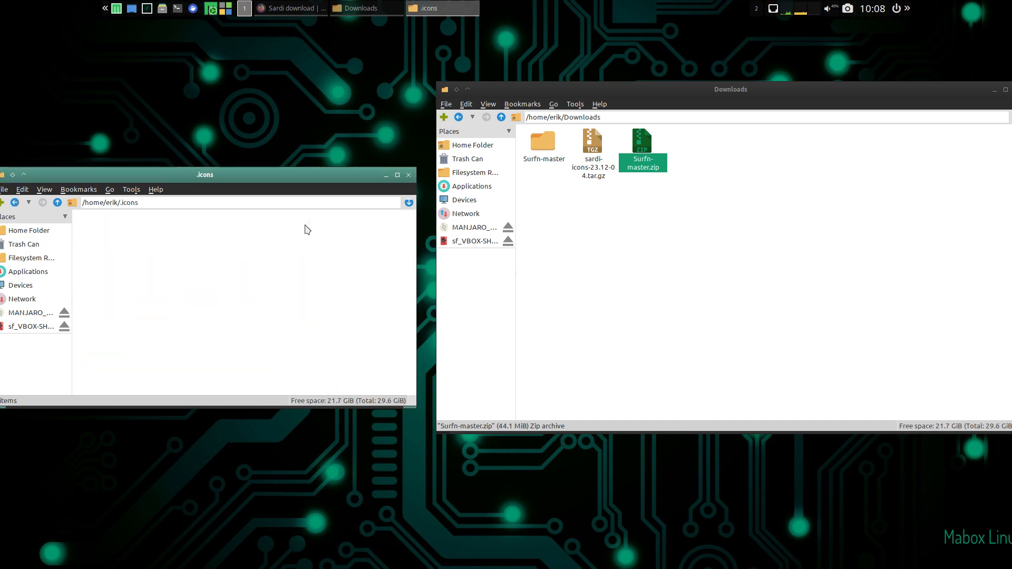
- Move all icon theme folders from Surfn-master/surfn-icons into the .icons folder
{"action": "double_click", "coordinate": [547, 155]}
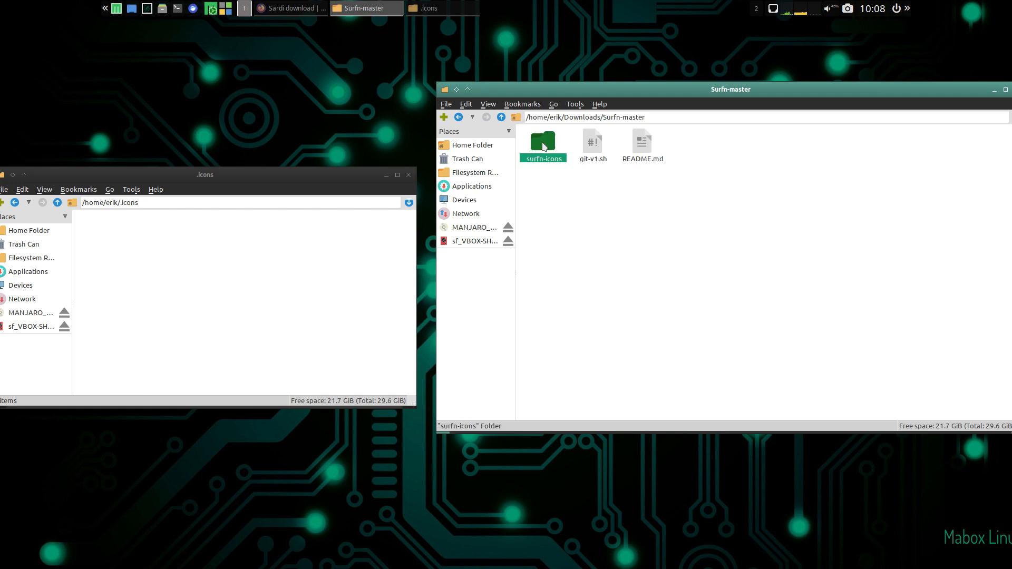
{"action": "double_click", "coordinate": [551, 159]}
{"action": "key", "text": "ctrl+a"}
{"action": "left_click_drag", "start_coordinate": [553, 168], "coordinate": [295, 290]}
- Return to the Downloads folder and extract sardi-icons-23.12-04.tar.gz there
{"action": "left_click", "coordinate": [501, 117]}
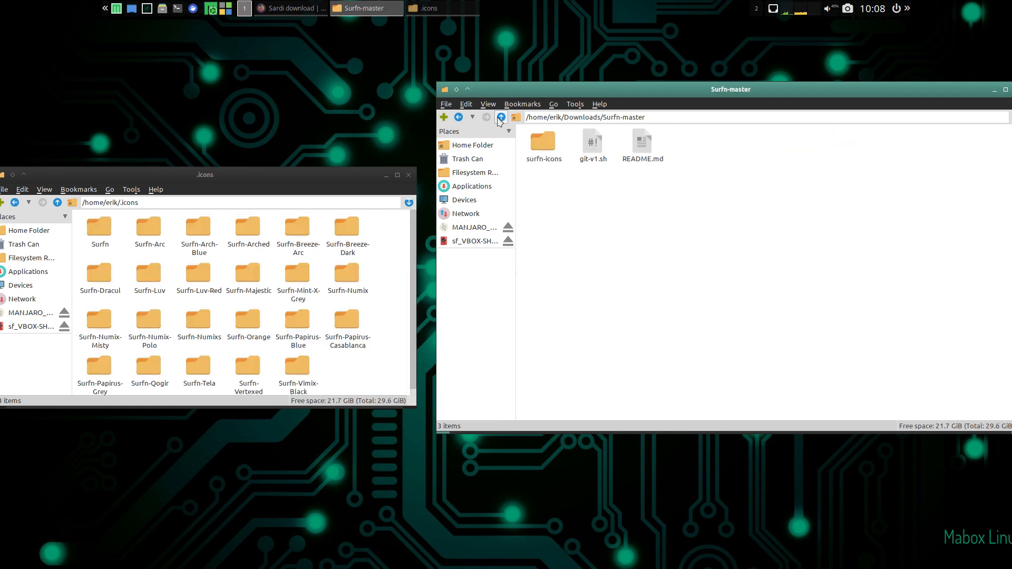
{"action": "left_click", "coordinate": [501, 117]}
{"action": "right_click", "coordinate": [596, 151]}
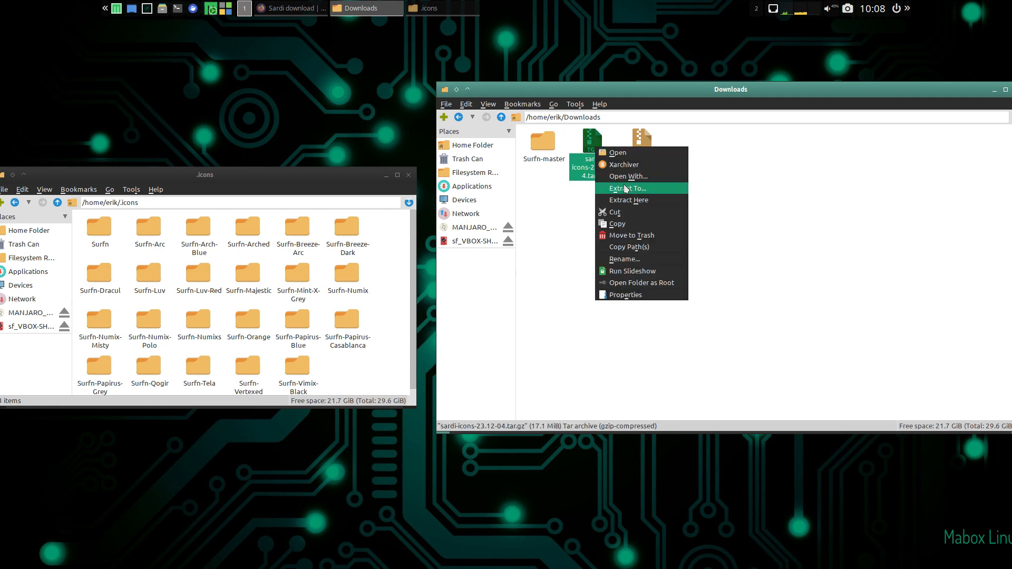
{"action": "left_click", "coordinate": [635, 200]}
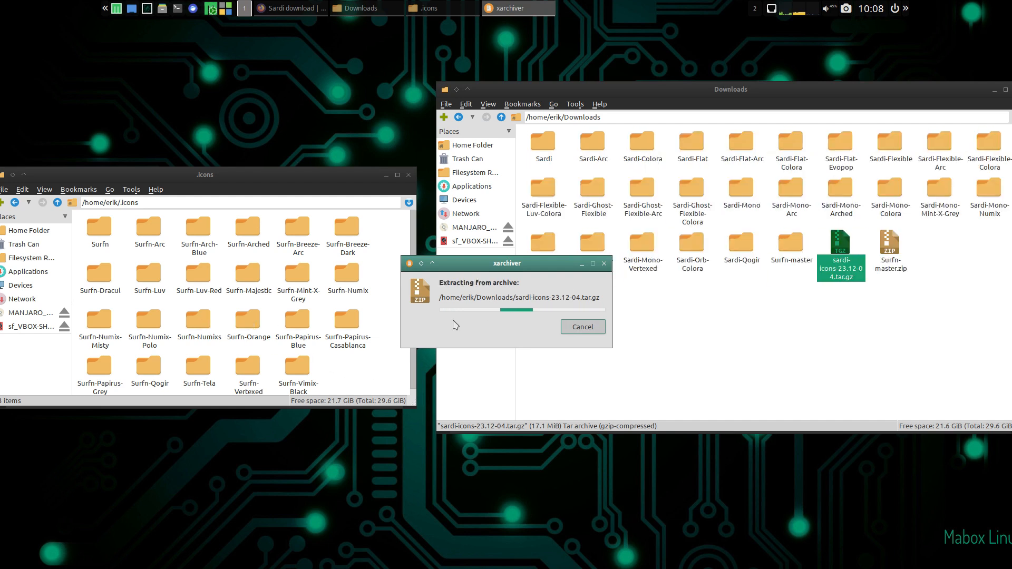
{"action": "left_click", "coordinate": [840, 304]}
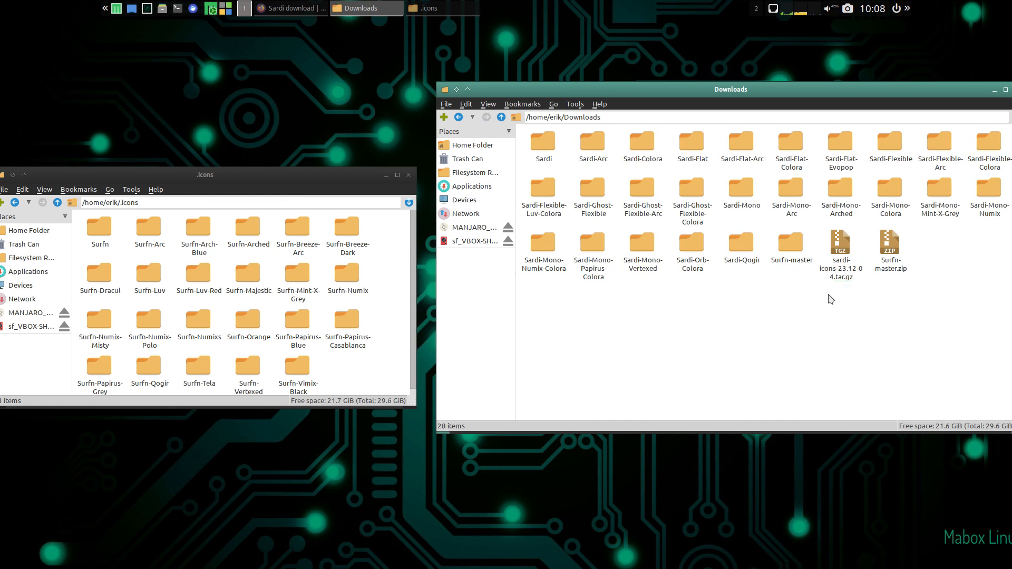
- Delete the Surfn-master folder and the two downloaded icon archives from Downloads
{"action": "left_click_drag", "start_coordinate": [789, 293], "coordinate": [953, 248]}
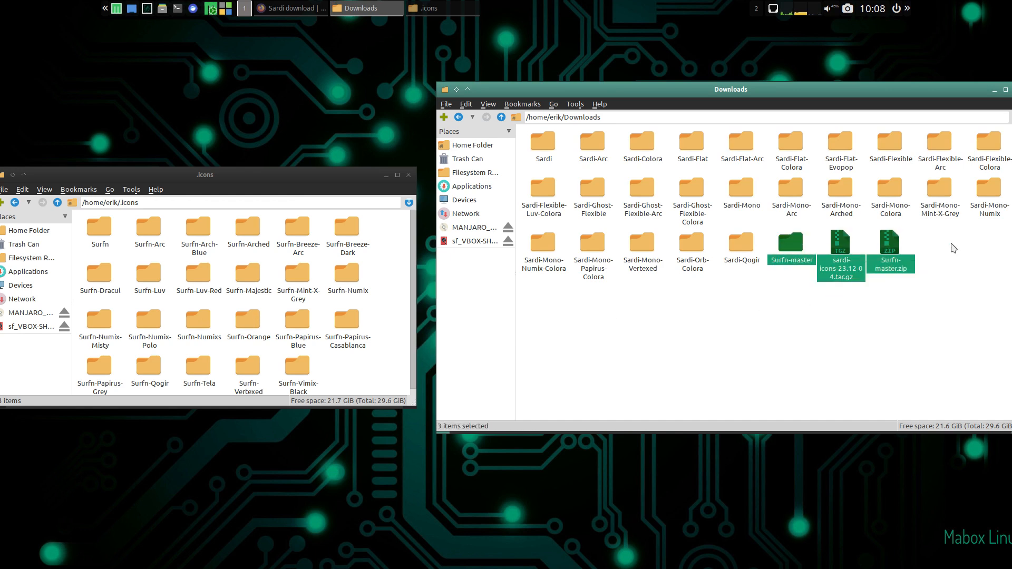
{"action": "key", "text": "Delete"}
{"action": "left_click", "coordinate": [826, 304]}
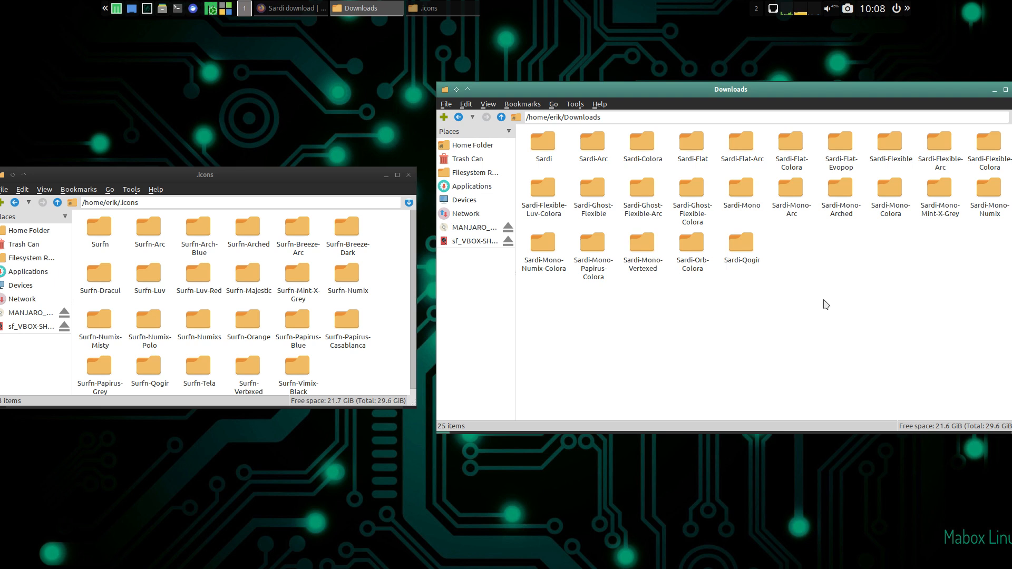
- Move all Sardi folders from Downloads into the .icons folder and close both file manager windows
{"action": "key", "text": "ctrl+a"}
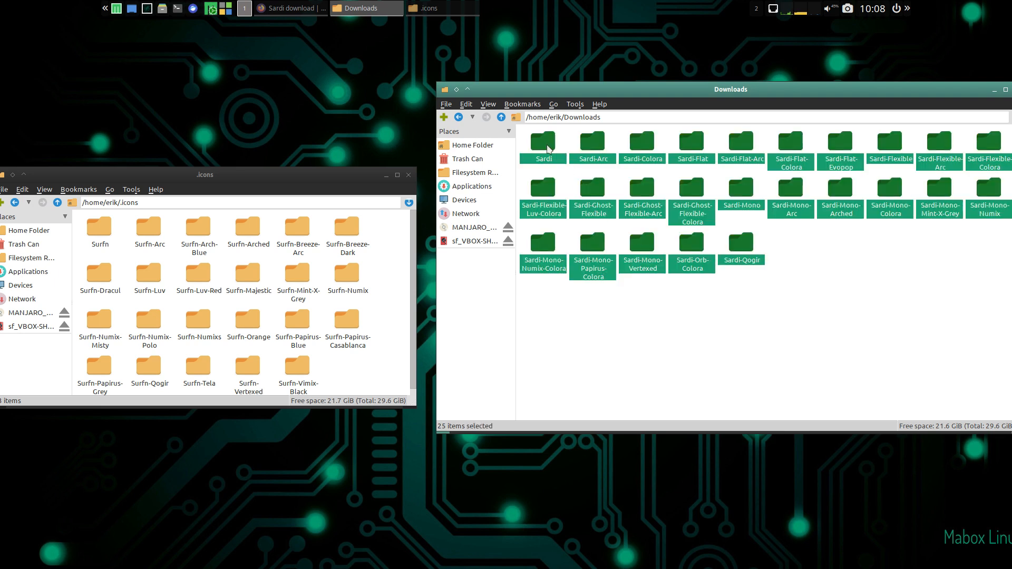
{"action": "left_click_drag", "start_coordinate": [548, 150], "coordinate": [361, 366]}
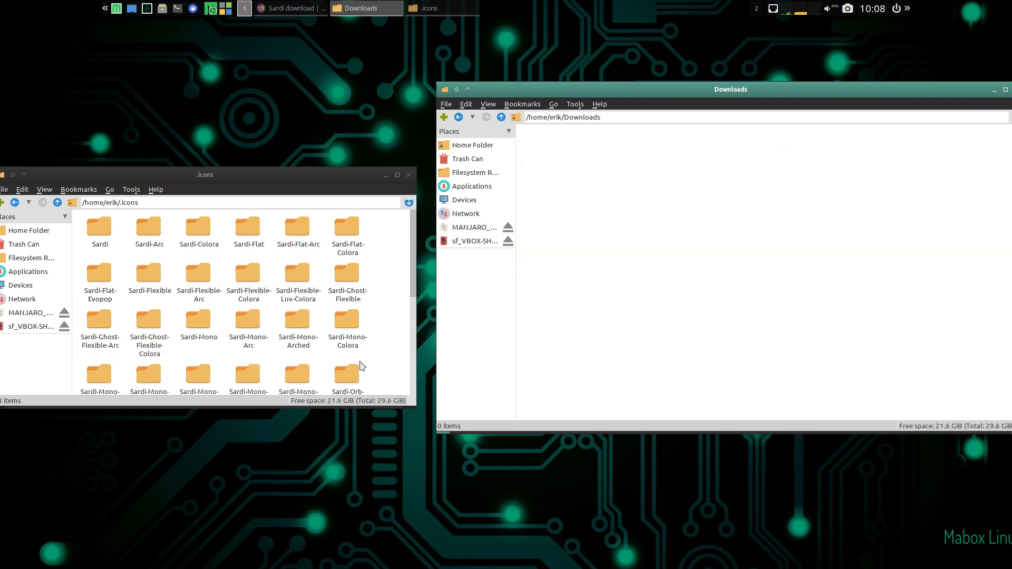
{"action": "left_click_drag", "start_coordinate": [1003, 97], "coordinate": [920, 96]}
{"action": "left_click", "coordinate": [930, 93]}
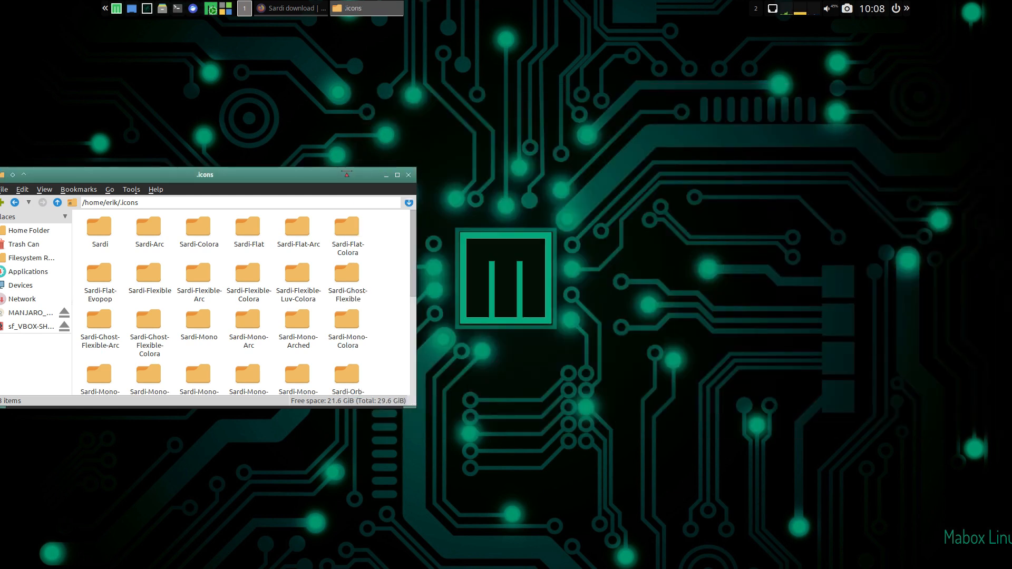
{"action": "left_click_drag", "start_coordinate": [347, 173], "coordinate": [666, 125]}
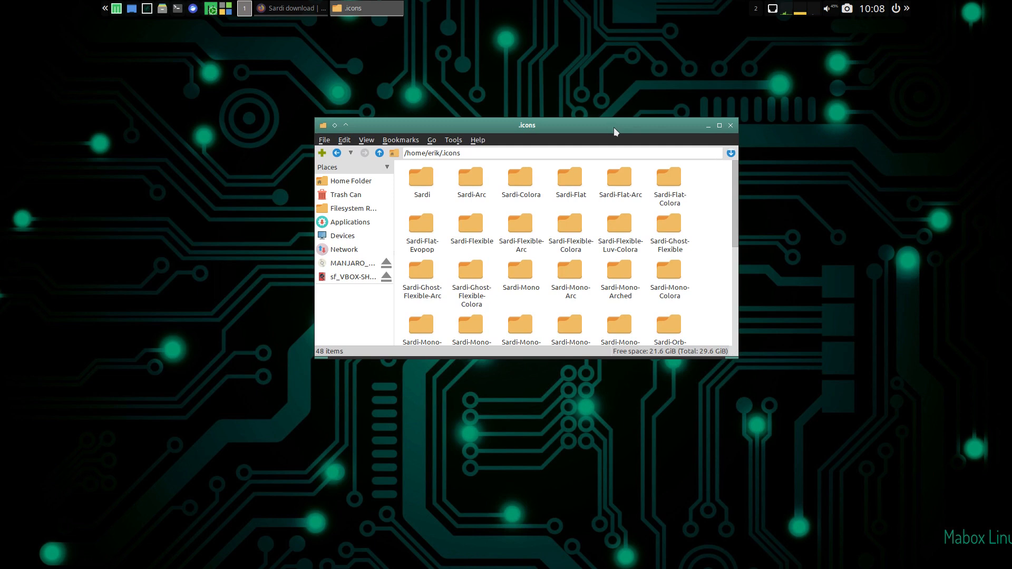
{"action": "left_click", "coordinate": [730, 126]}
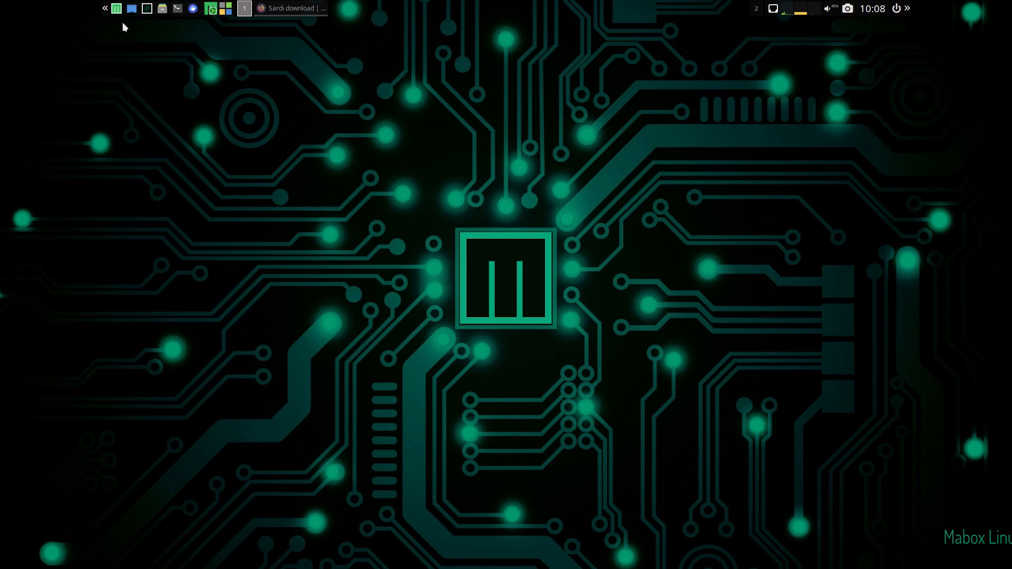
- Open a new file manager window on the home folder
{"action": "left_click", "coordinate": [105, 9]}
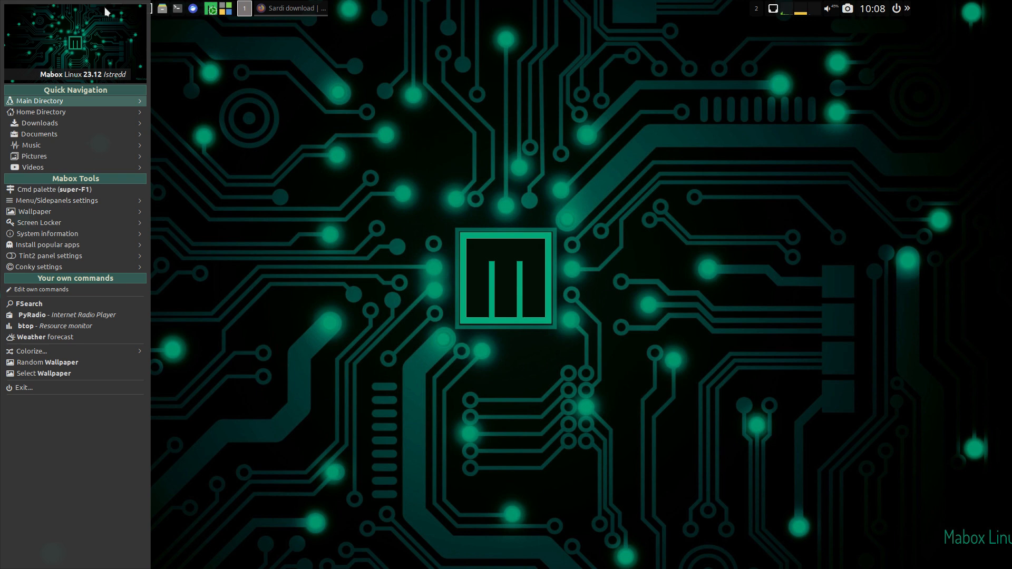
{"action": "left_click", "coordinate": [150, 26]}
{"action": "left_click", "coordinate": [163, 8]}
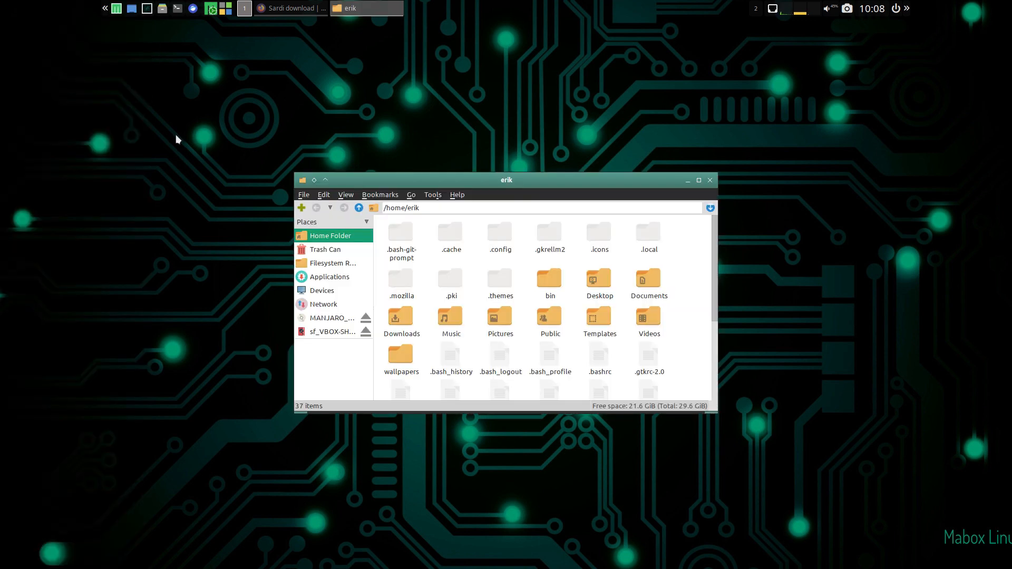
- Open a terminal, enlarge its text and run "sudo pacman -s thunar"
{"action": "left_click", "coordinate": [177, 8]}
{"action": "type", "text": "sud"}
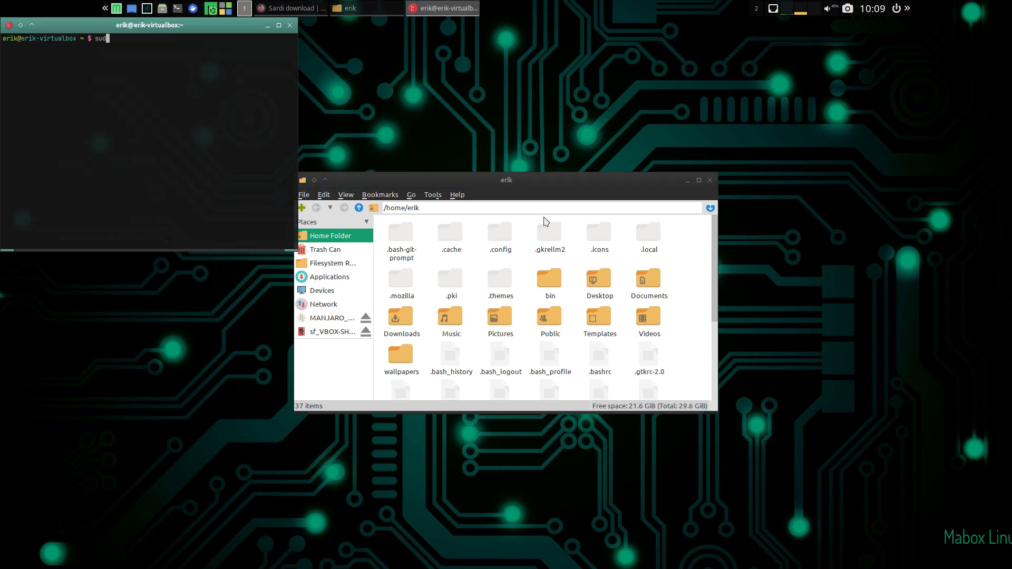
{"action": "type", "text": "o pac"}
{"action": "key", "text": "ctrl+plus"}
{"action": "key", "text": "ctrl+plus"}
{"action": "key", "text": "ctrl+plus"}
{"action": "type", "text": "man"}
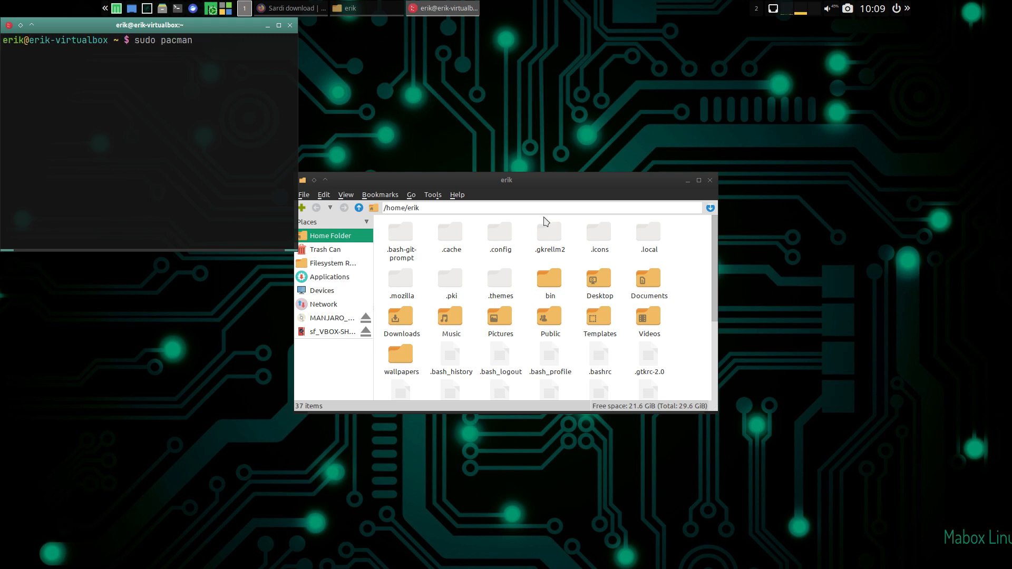
{"action": "type", "text": " -s thunar"}
{"action": "key", "text": "Return"}
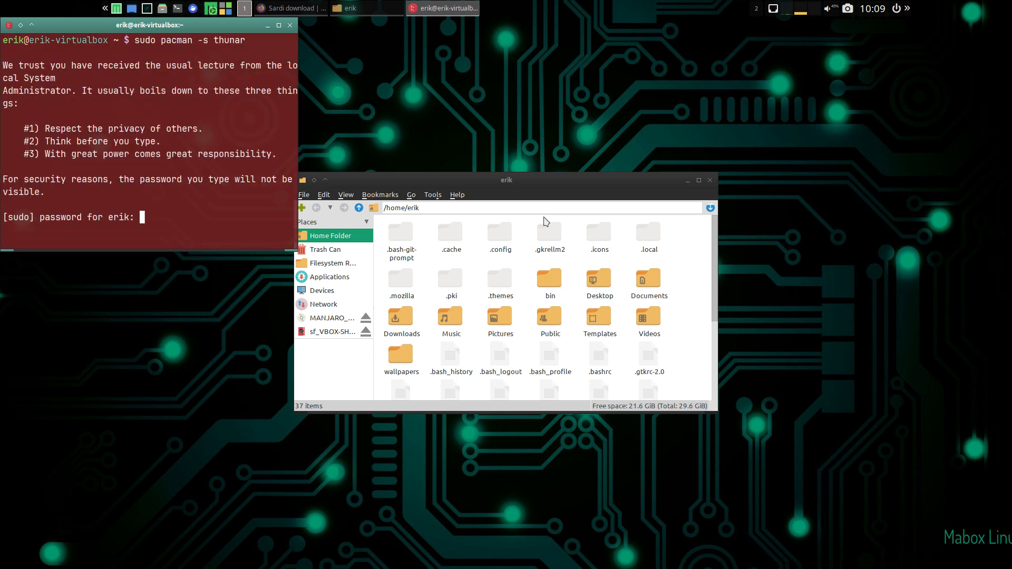
- Submit the sudo password, install Thunar with "sudo pacman -S thunar", confirm the installation and close the terminal
{"action": "key", "text": "Return"}
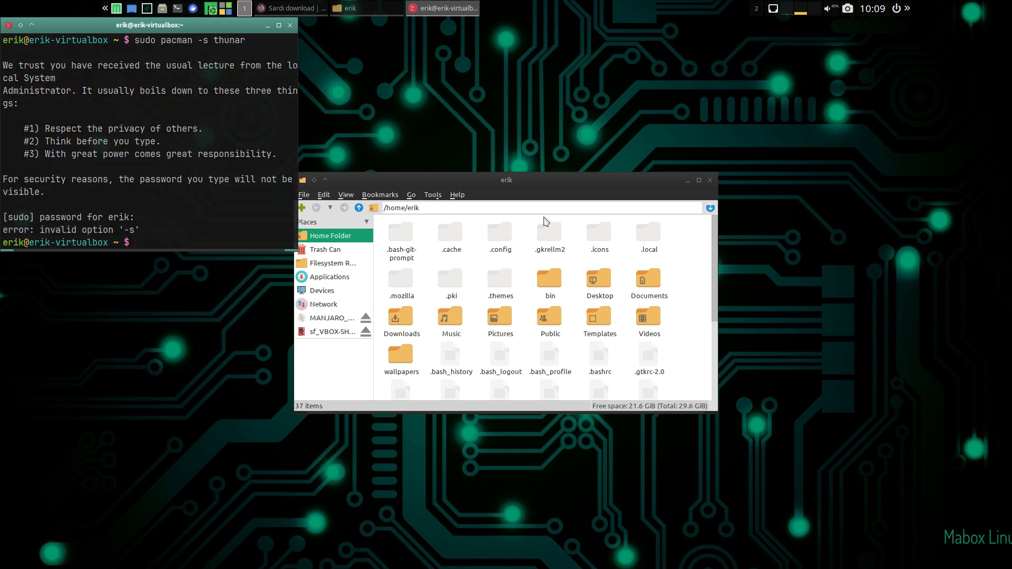
{"action": "key", "text": "Up"}
{"action": "key", "text": "Left"}
{"action": "key", "text": "Left"}
{"action": "key", "text": "Left"}
{"action": "key", "text": "Left"}
{"action": "key", "text": "Left"}
{"action": "key", "text": "Left"}
{"action": "key", "text": "Left"}
{"action": "key", "text": "BackSpace"}
{"action": "type", "text": "S"}
{"action": "key", "text": "Return"}
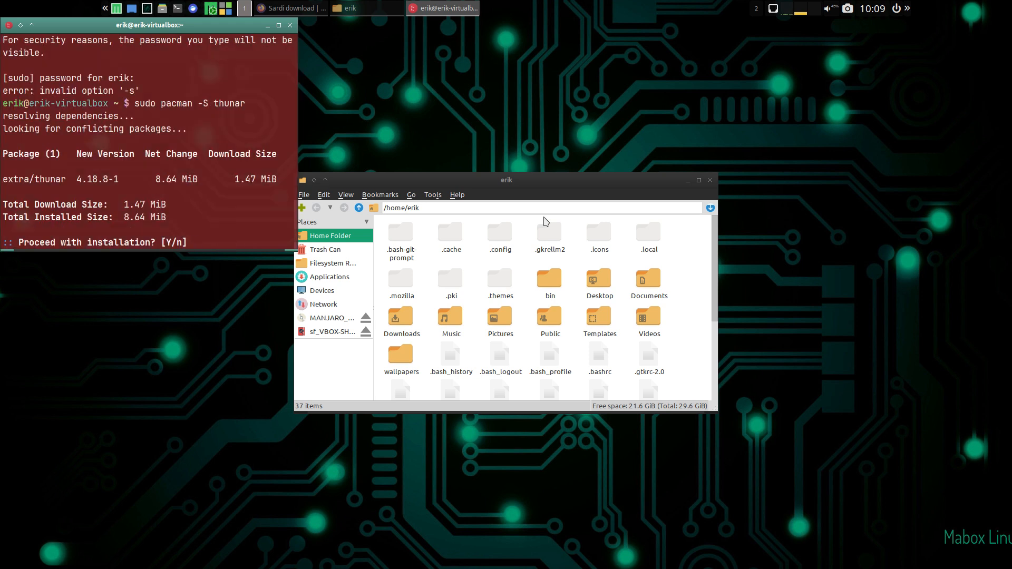
{"action": "type", "text": "y"}
{"action": "key", "text": "Return"}
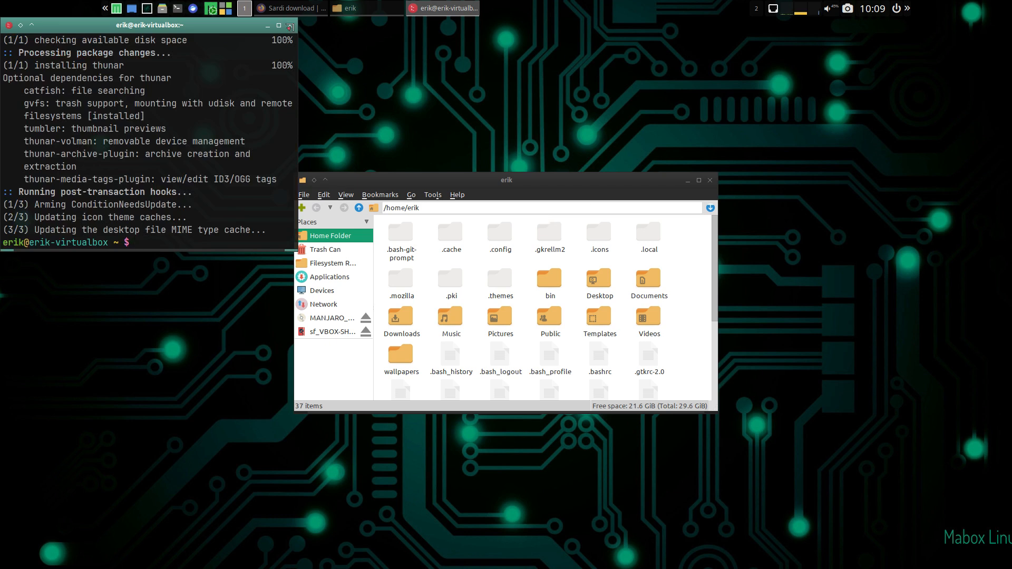
{"action": "left_click", "coordinate": [289, 26]}
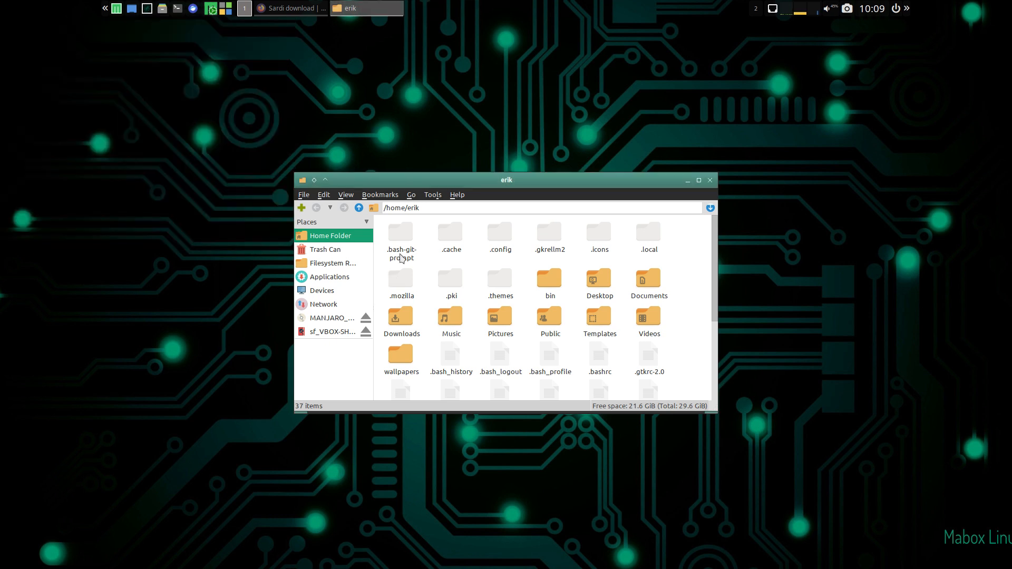
- Launch Thunar and place its window side by side with the PCManFM window
{"action": "right_click", "coordinate": [96, 149]}
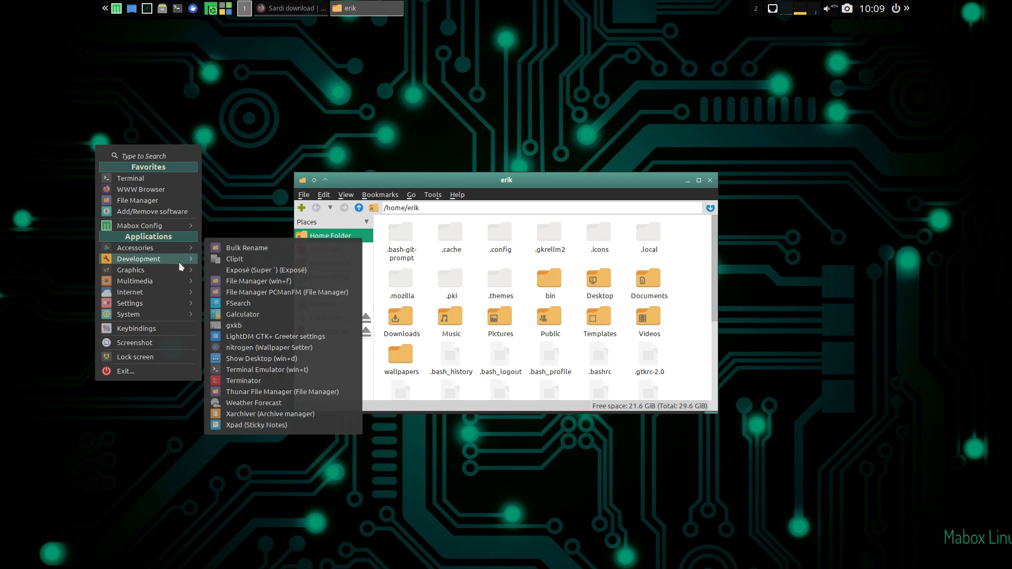
{"action": "mouse_move", "coordinate": [184, 316]}
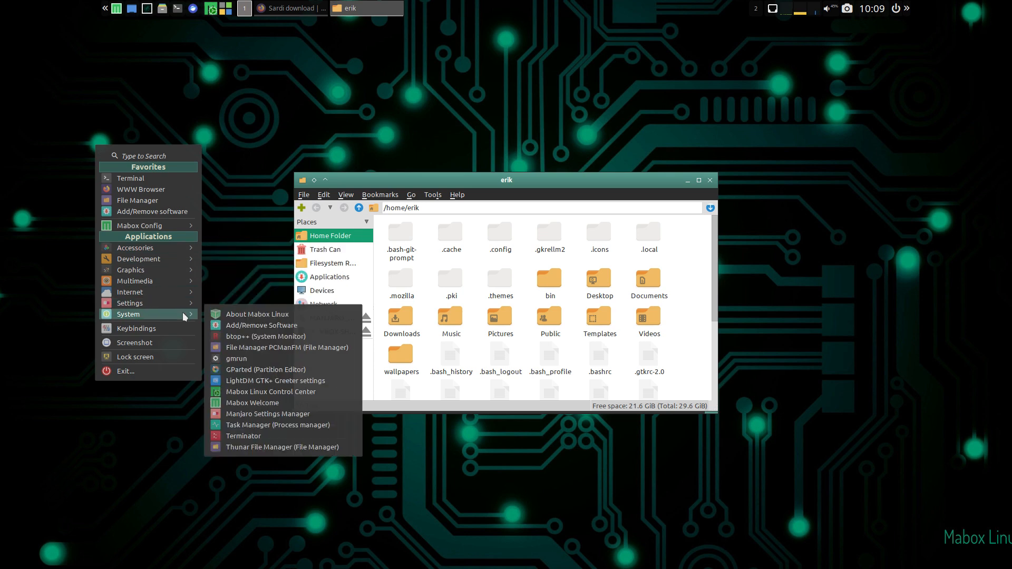
{"action": "left_click", "coordinate": [308, 447]}
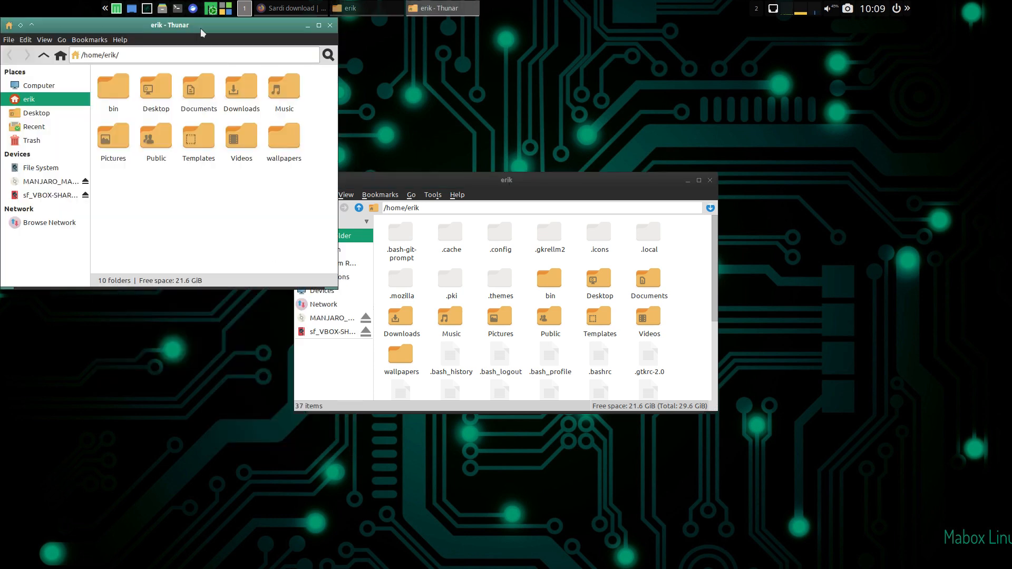
{"action": "left_click_drag", "start_coordinate": [199, 27], "coordinate": [805, 89]}
{"action": "left_click_drag", "start_coordinate": [527, 181], "coordinate": [336, 93]}
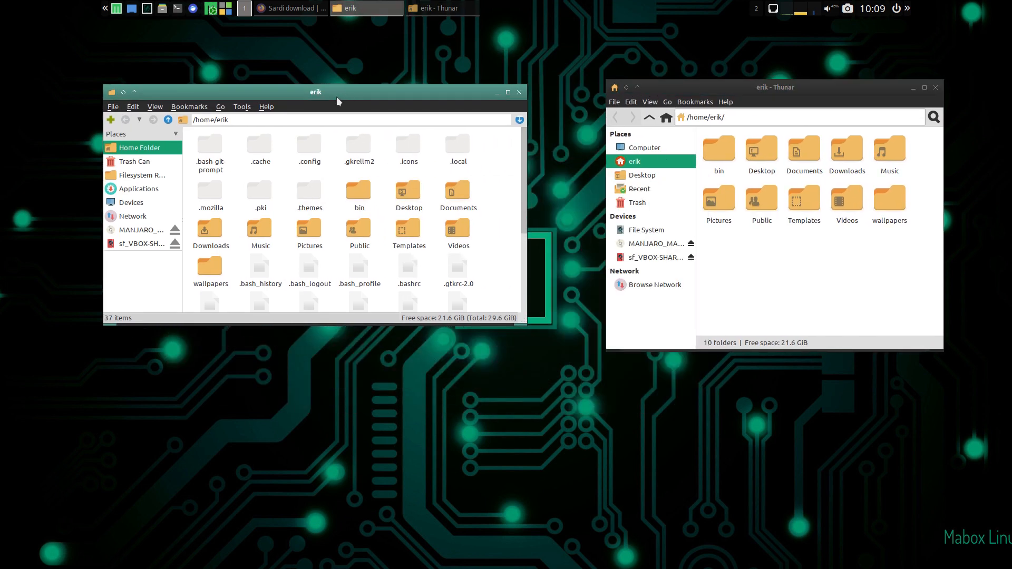
- Check the About information of PCManFM and of Thunar, closing each dialog
{"action": "left_click", "coordinate": [266, 107]}
{"action": "left_click", "coordinate": [279, 119]}
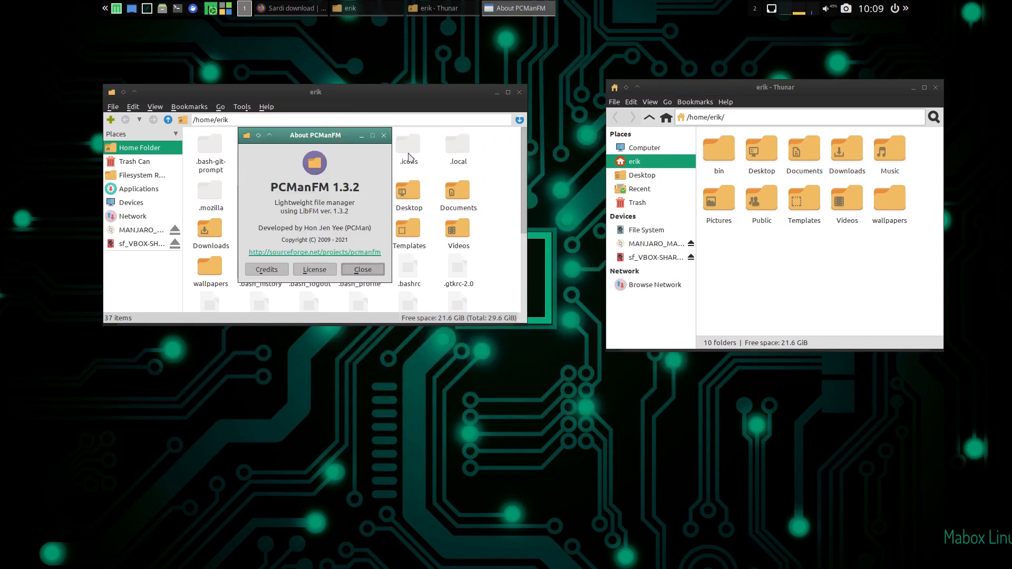
{"action": "left_click", "coordinate": [384, 136]}
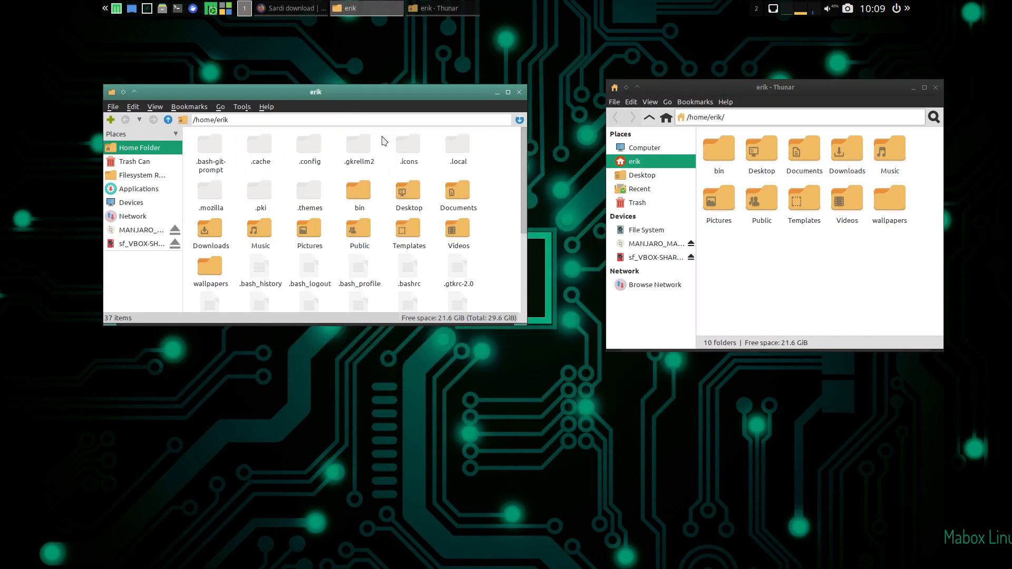
{"action": "left_click", "coordinate": [726, 102]}
{"action": "left_click", "coordinate": [743, 131]}
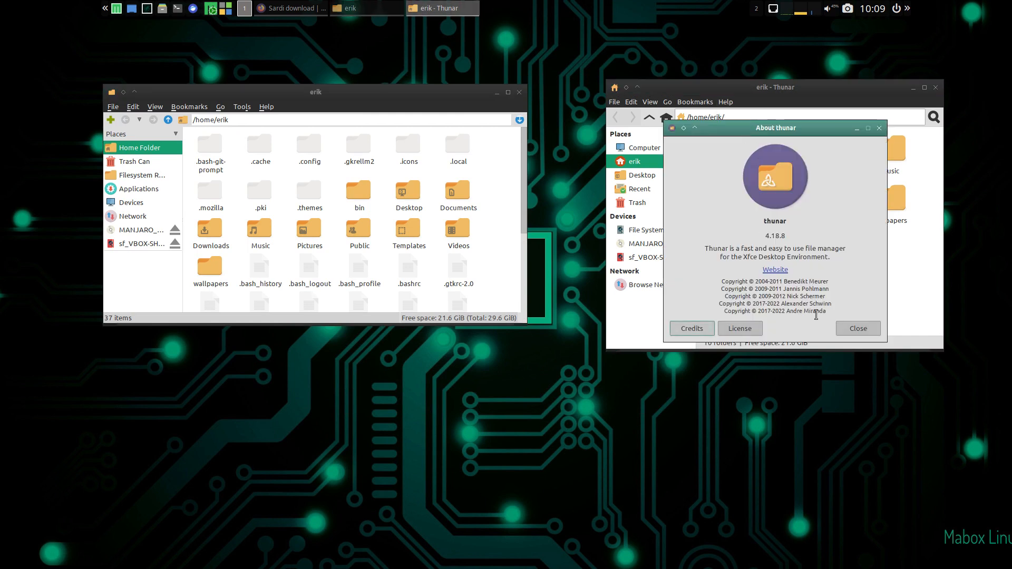
{"action": "left_click", "coordinate": [858, 329]}
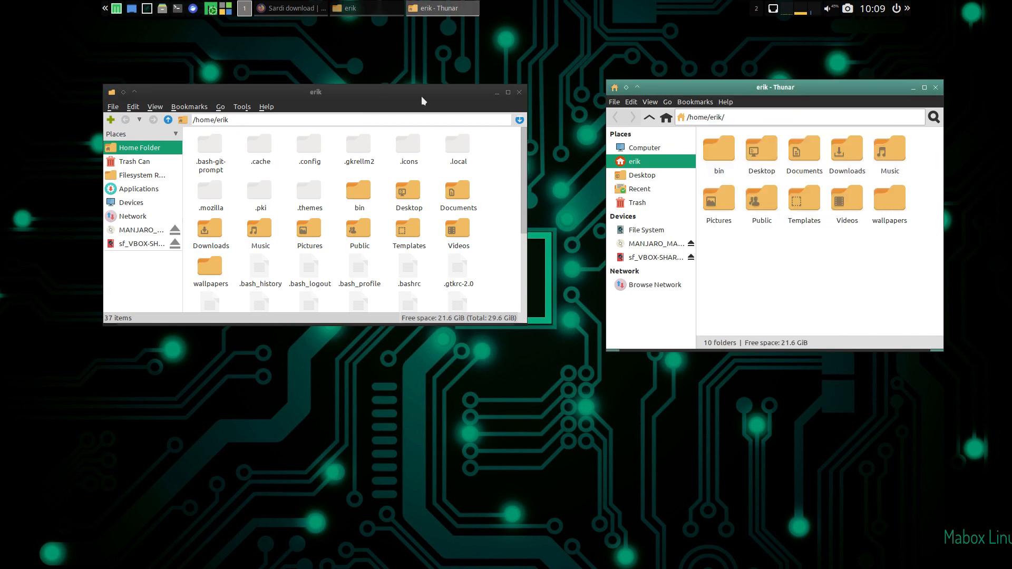
- Rearrange the file manager windows so that Thunar sits above PCManFM on one side of the desktop
{"action": "left_click_drag", "start_coordinate": [421, 101], "coordinate": [926, 338]}
{"action": "left_click_drag", "start_coordinate": [846, 91], "coordinate": [871, 41]}
{"action": "left_click_drag", "start_coordinate": [888, 339], "coordinate": [886, 329]}
{"action": "left_click", "coordinate": [74, 174]}
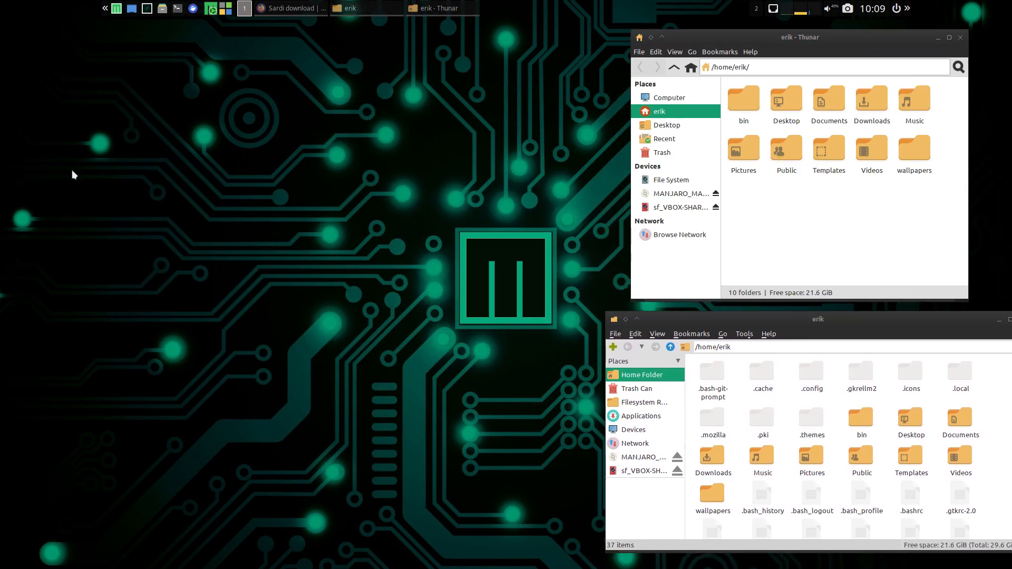
- Open the Cmd palette from the Mabox side panel, review its keyboard shortcuts and close it
{"action": "left_click", "coordinate": [105, 8]}
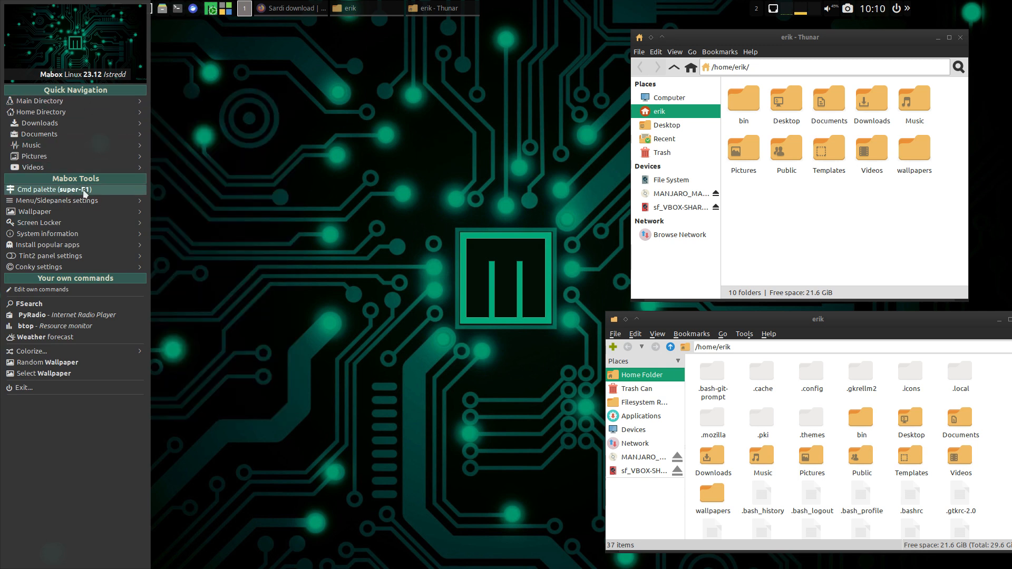
{"action": "left_click", "coordinate": [93, 190]}
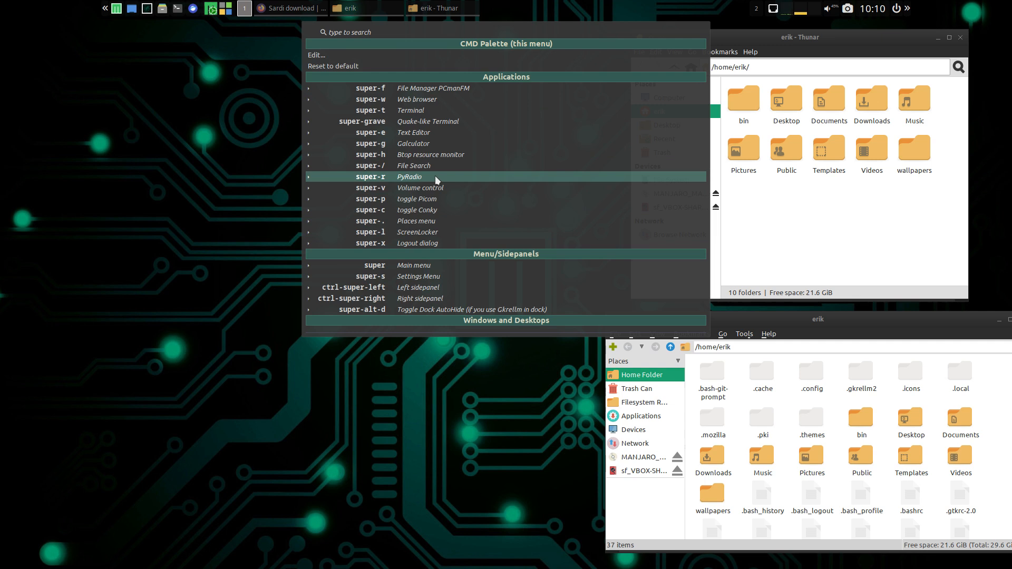
{"action": "left_click", "coordinate": [186, 196]}
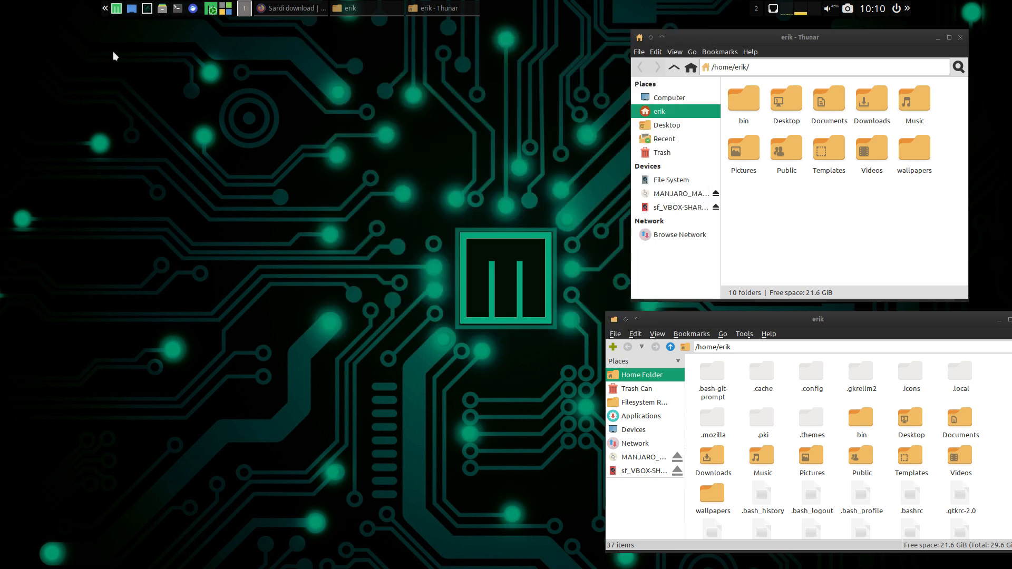
- Examine the system information, the popular apps categories and the custom commands in the Mabox side panel
{"action": "left_click", "coordinate": [103, 9]}
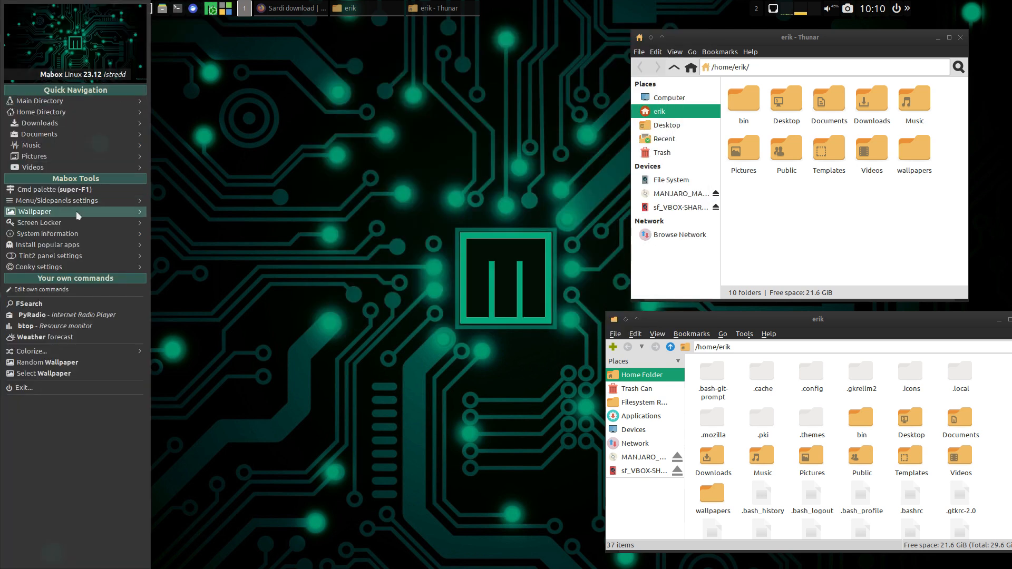
{"action": "mouse_move", "coordinate": [78, 213]}
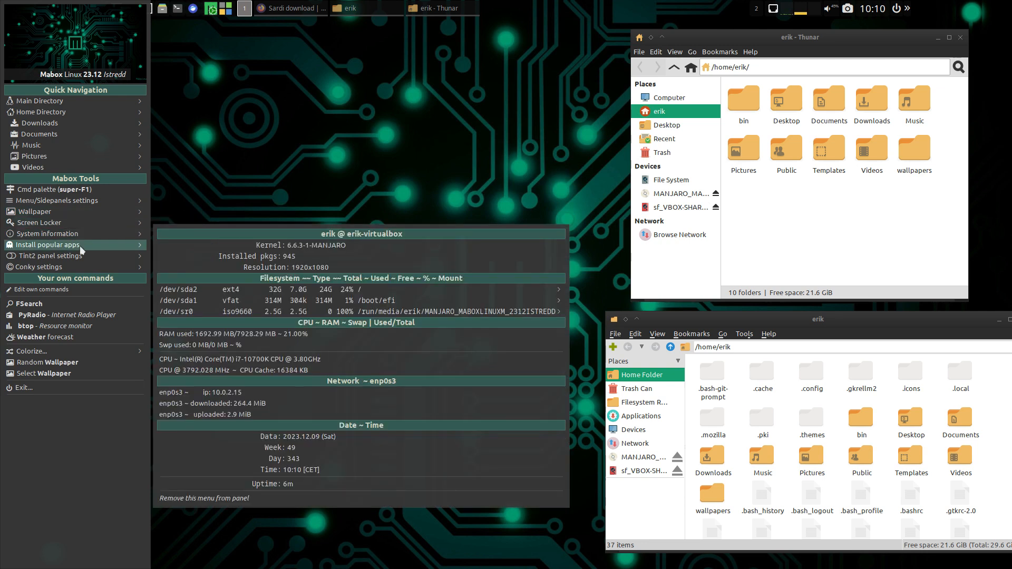
{"action": "mouse_move", "coordinate": [173, 273]}
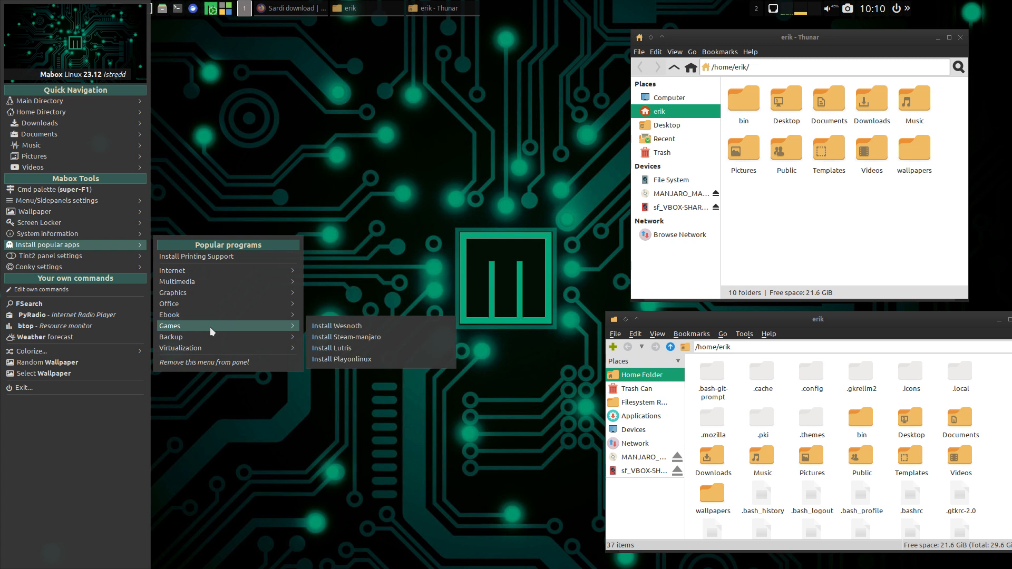
{"action": "mouse_move", "coordinate": [214, 340]}
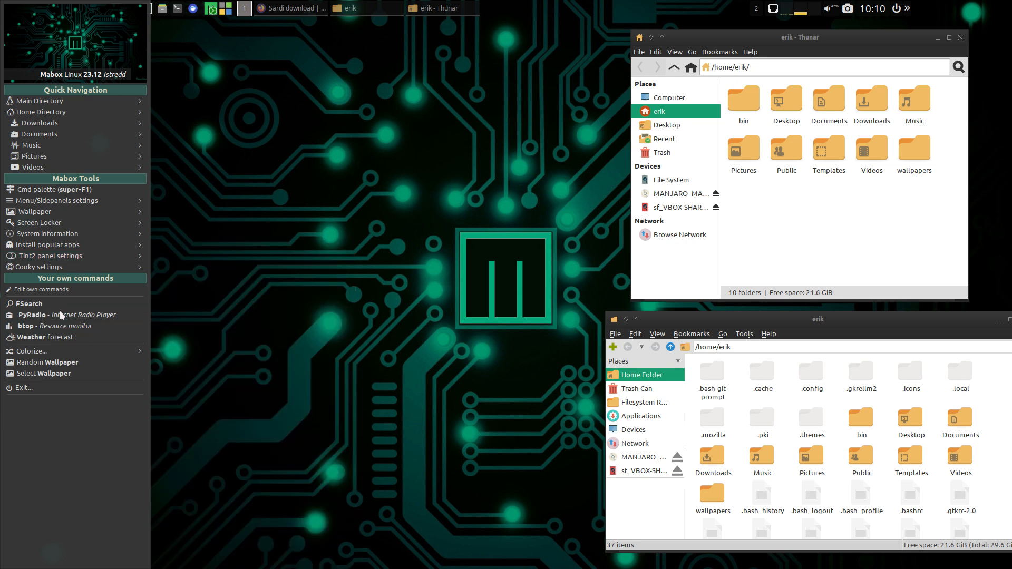
{"action": "mouse_move", "coordinate": [70, 355]}
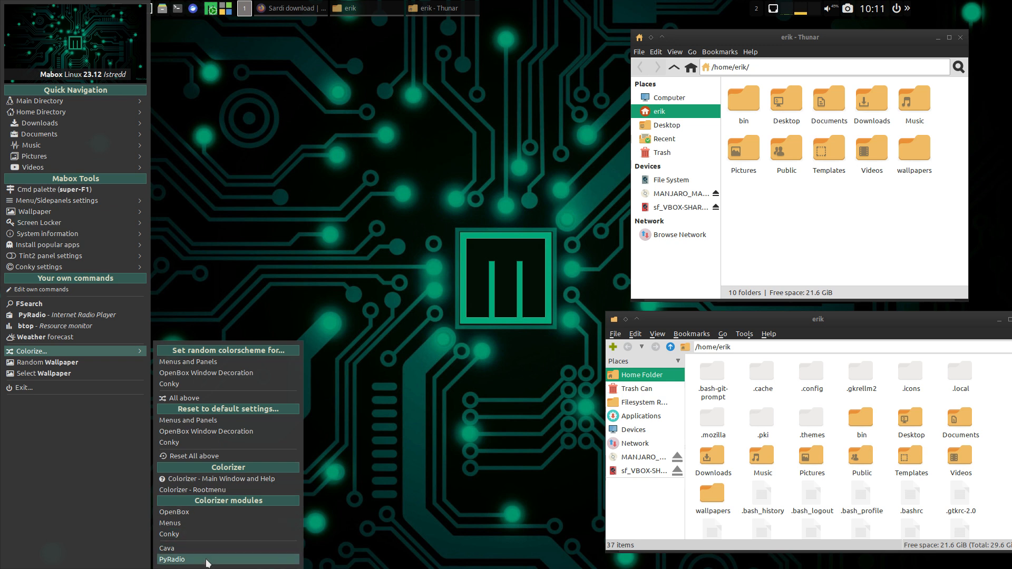
- Apply a random wallpaper and open the wallpaper selection folder
{"action": "left_click", "coordinate": [75, 363]}
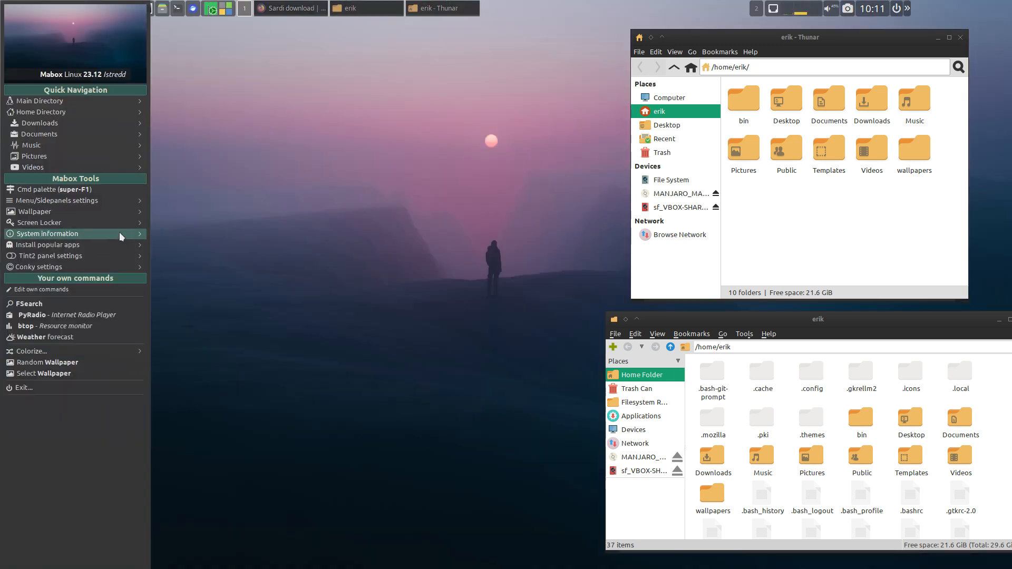
{"action": "left_click", "coordinate": [70, 374]}
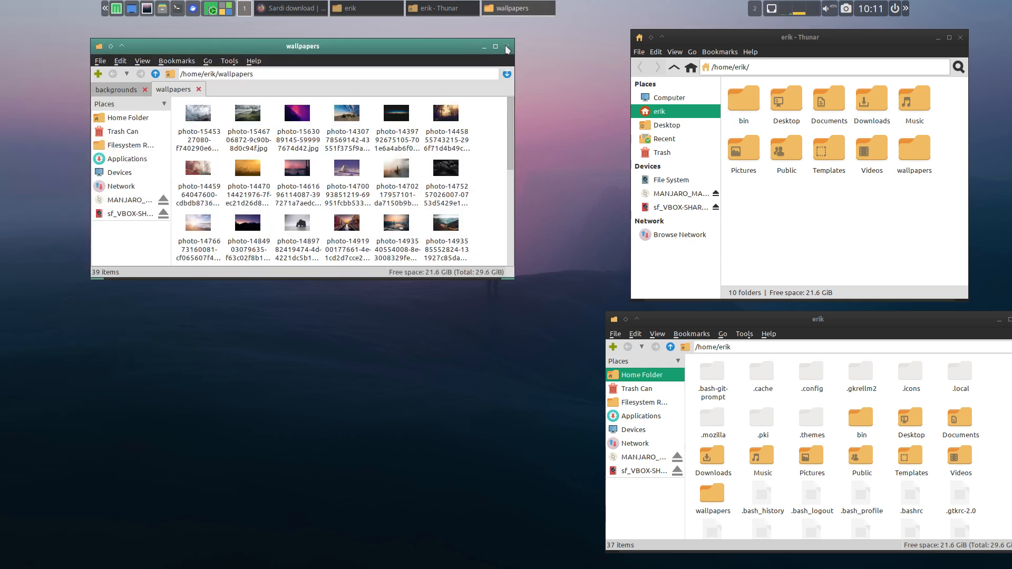
- Open the home wallpapers folder in Thunar to compare it with PCManFM, and close the PCManFM wallpapers window
{"action": "left_click", "coordinate": [901, 227]}
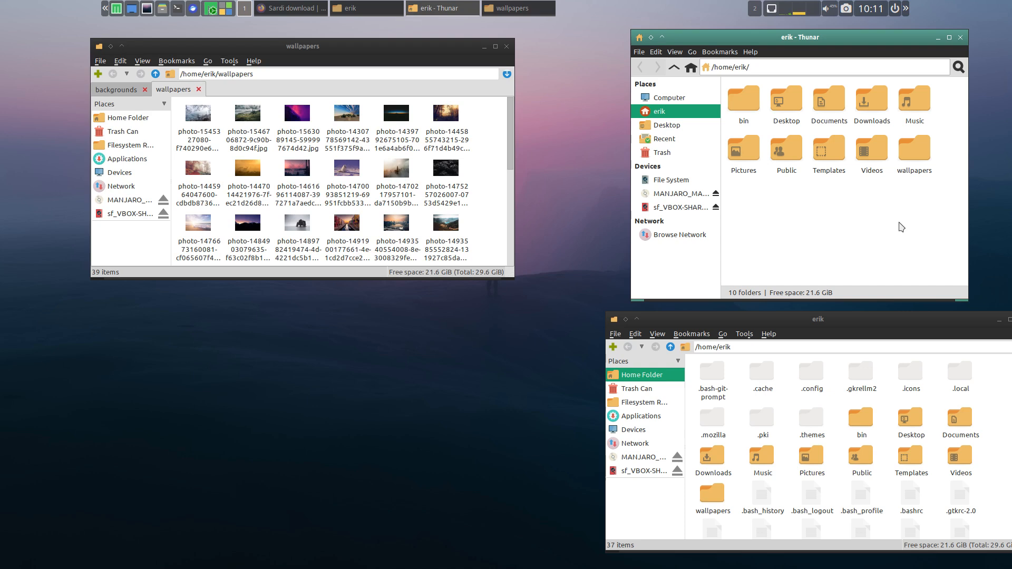
{"action": "double_click", "coordinate": [914, 151]}
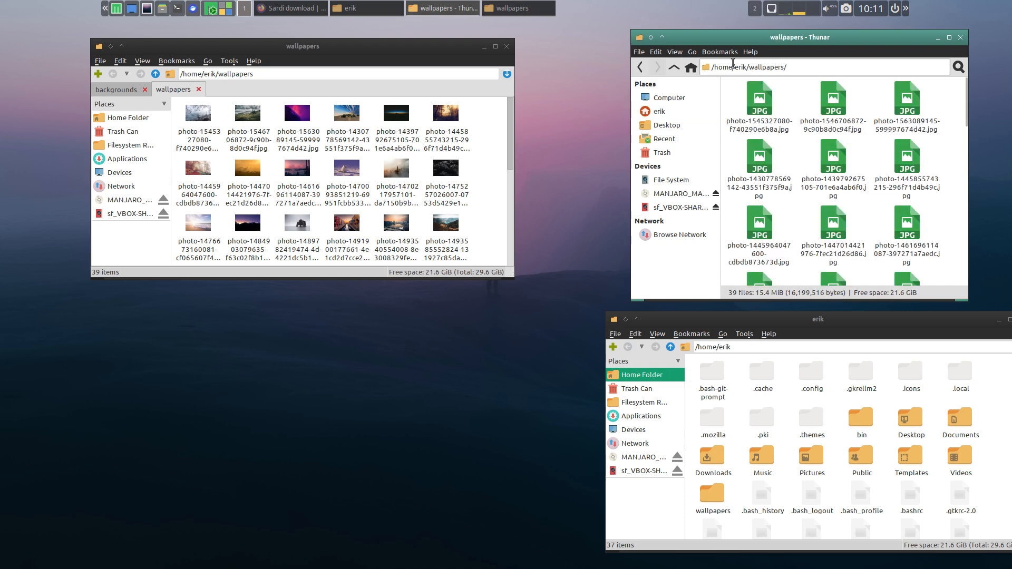
{"action": "left_click_drag", "start_coordinate": [729, 67], "coordinate": [787, 68]}
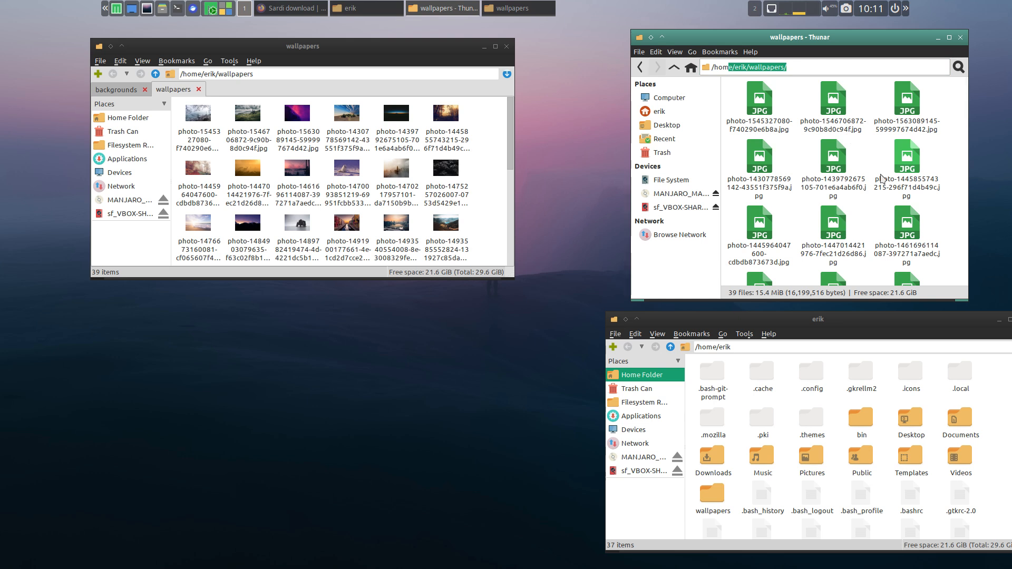
{"action": "left_click", "coordinate": [506, 46]}
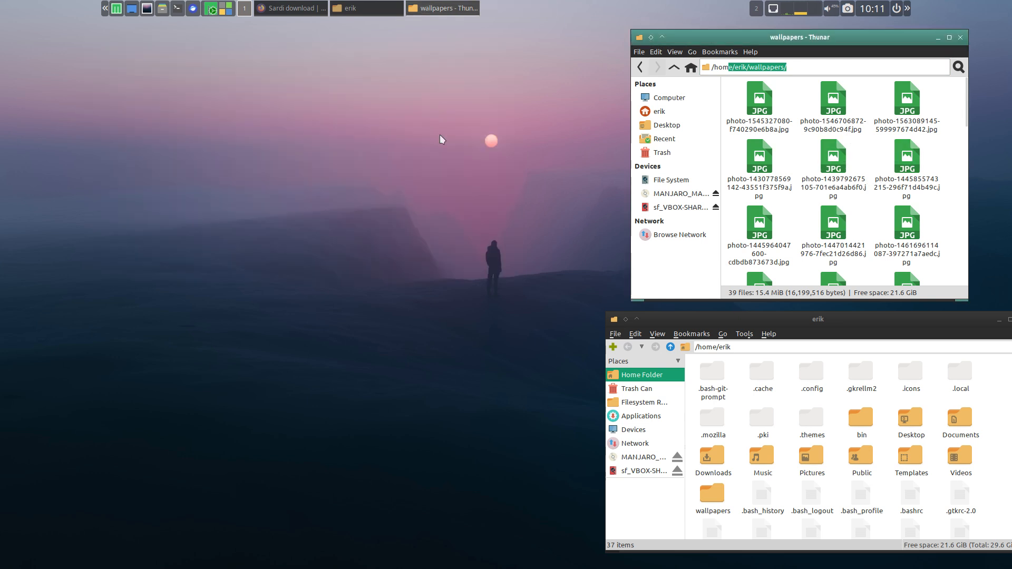
- Apply another random wallpaper from the Mabox side panel and close the panel
{"action": "left_click", "coordinate": [105, 8]}
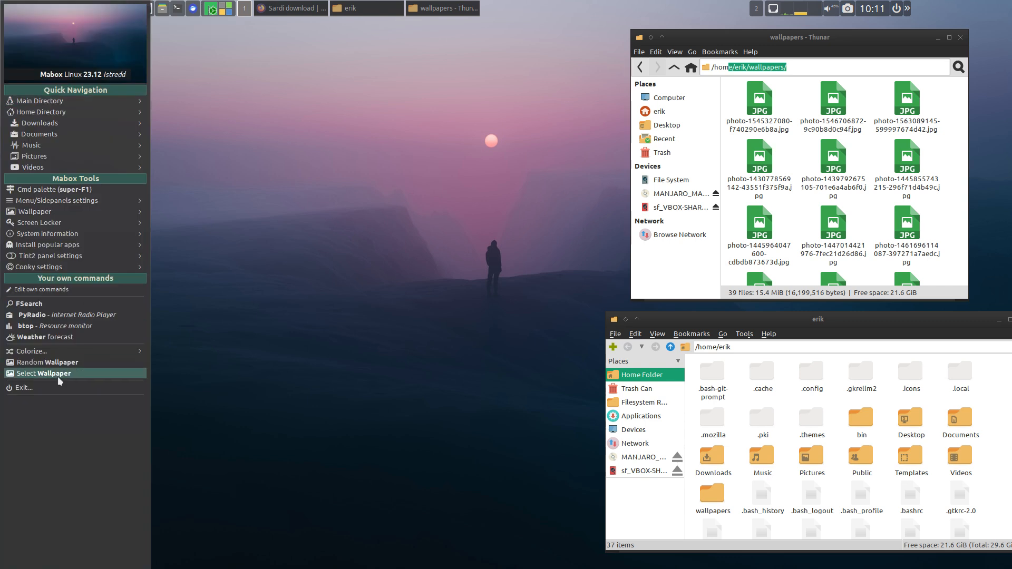
{"action": "left_click", "coordinate": [71, 364]}
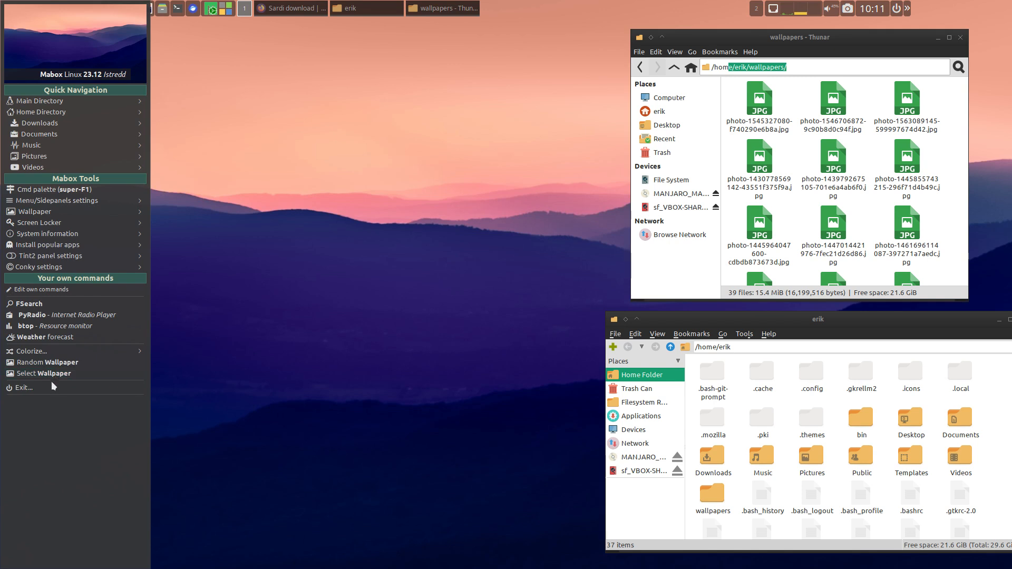
{"action": "left_click", "coordinate": [219, 149]}
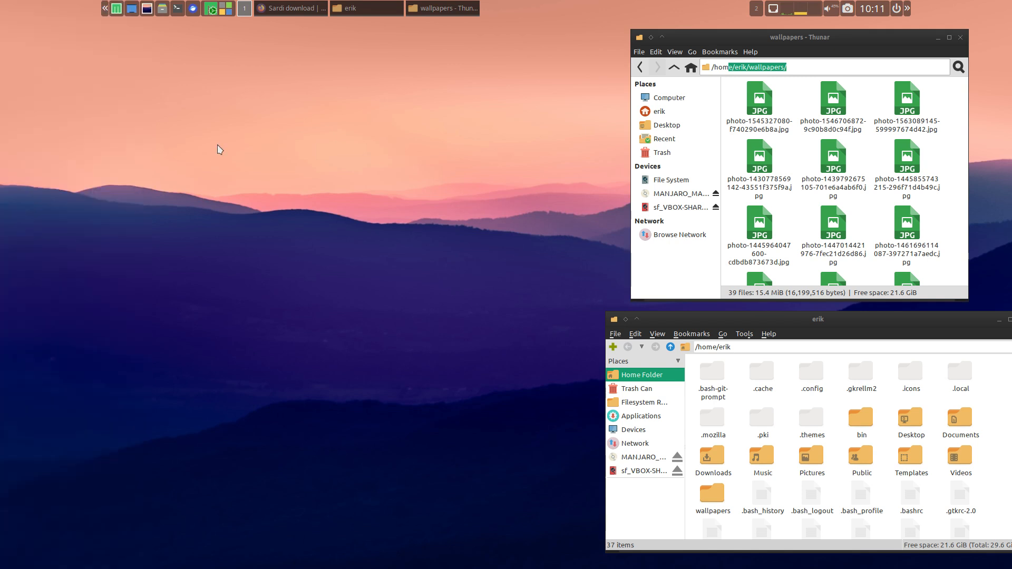
- Compare the main menu opened from the taskbar with the one opened on the desktop
{"action": "left_click", "coordinate": [116, 8]}
{"action": "right_click", "coordinate": [271, 276]}
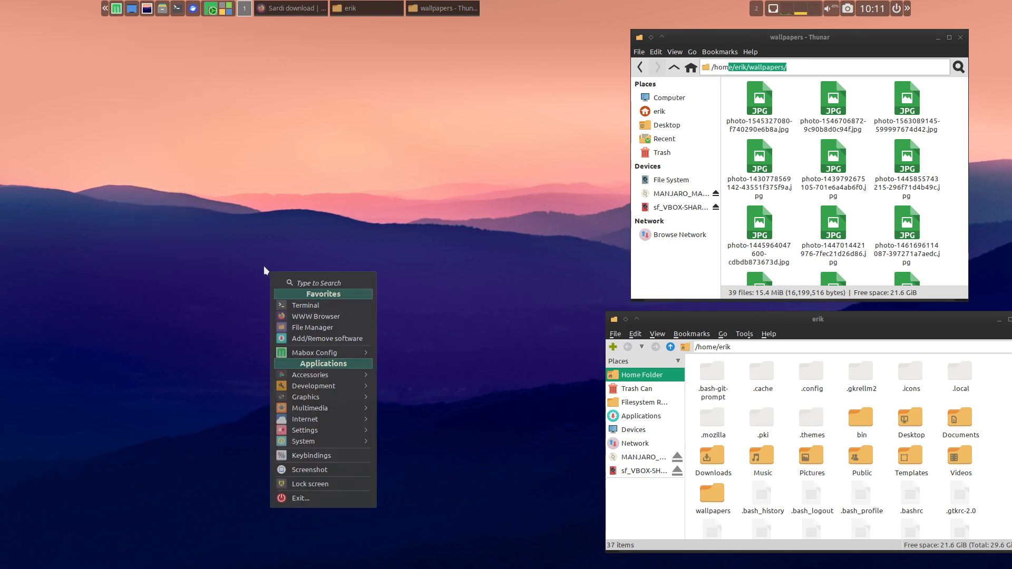
{"action": "left_click", "coordinate": [116, 9]}
{"action": "left_click", "coordinate": [116, 9]}
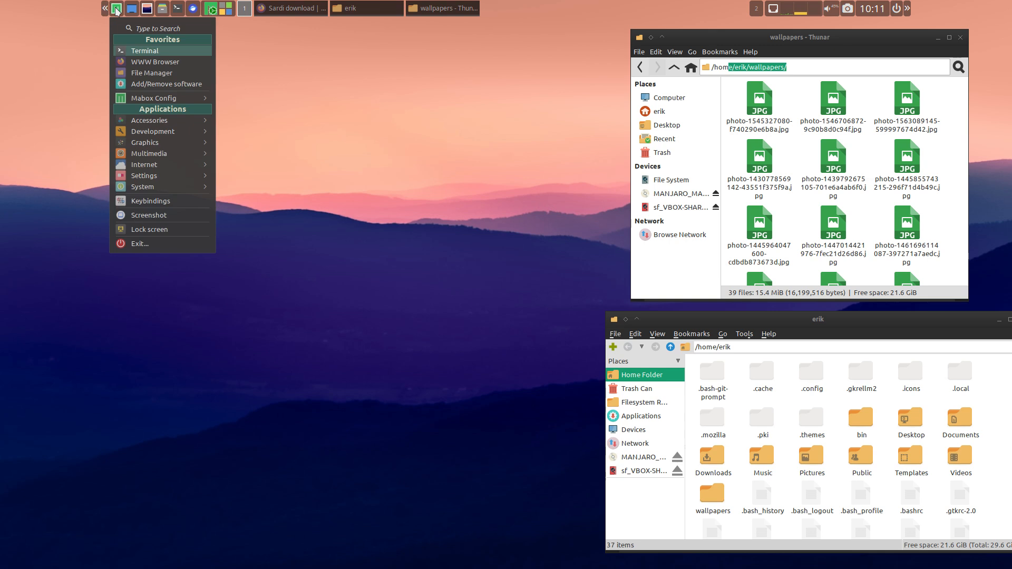
{"action": "left_click", "coordinate": [284, 135]}
{"action": "right_click", "coordinate": [284, 132]}
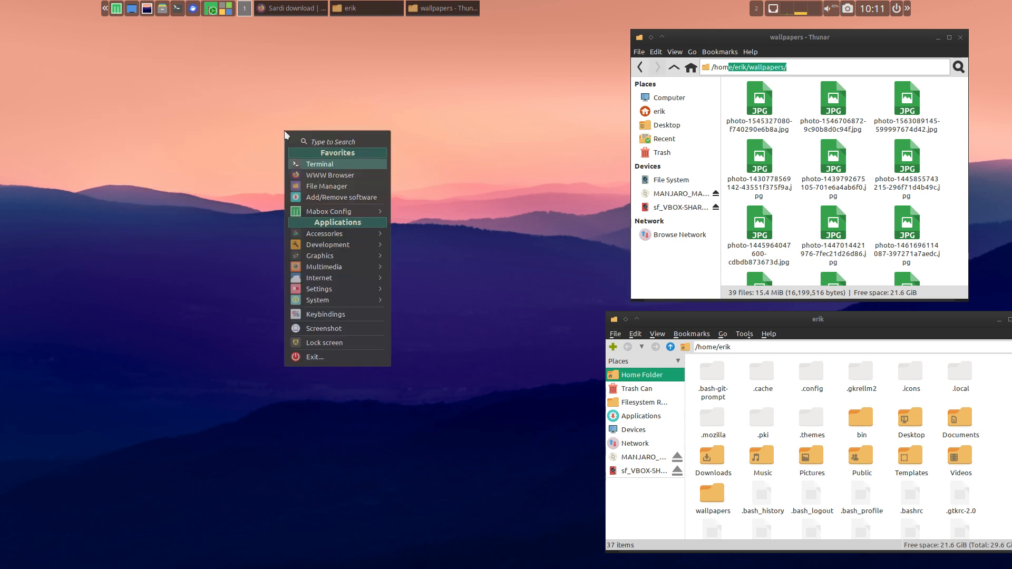
{"action": "left_click", "coordinate": [178, 154]}
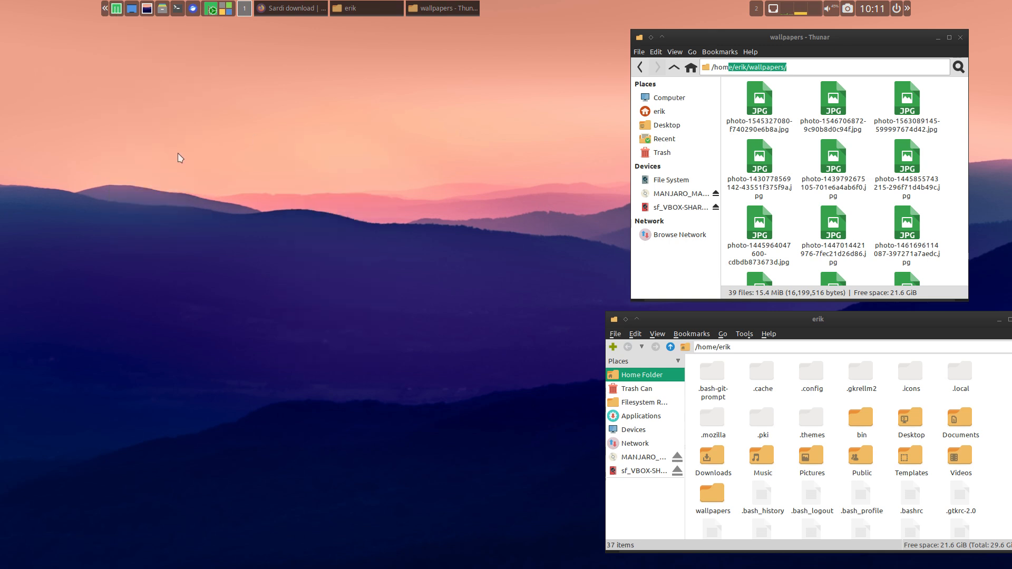
{"action": "left_click", "coordinate": [115, 9]}
{"action": "left_click", "coordinate": [115, 9]}
- Switch to workspace 2
{"action": "left_click", "coordinate": [756, 8]}
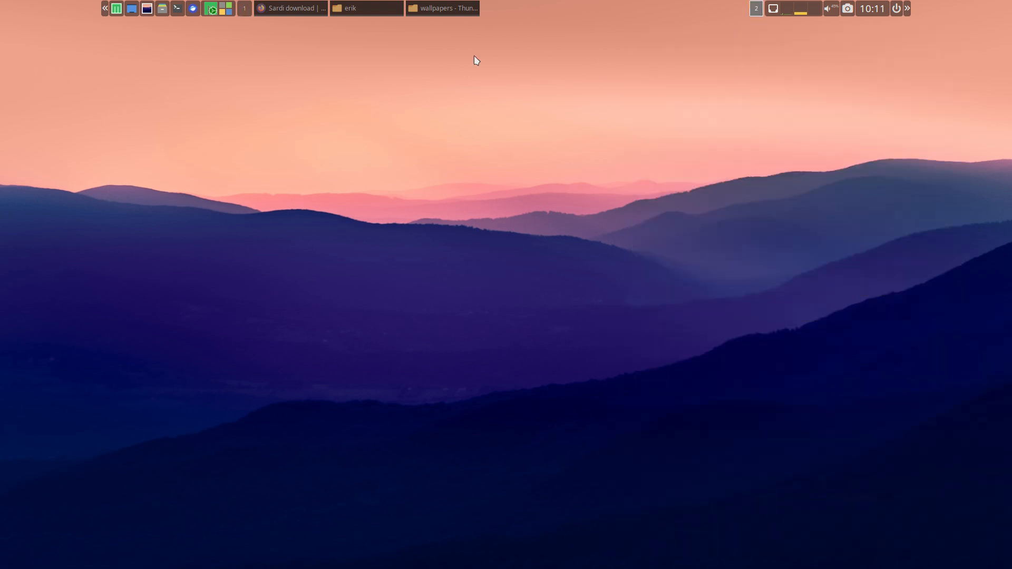
- Return to workspace 1, open Mabox Control Center from the Mabox configuration entries and move its window lower on the desktop
{"action": "left_click", "coordinate": [246, 9]}
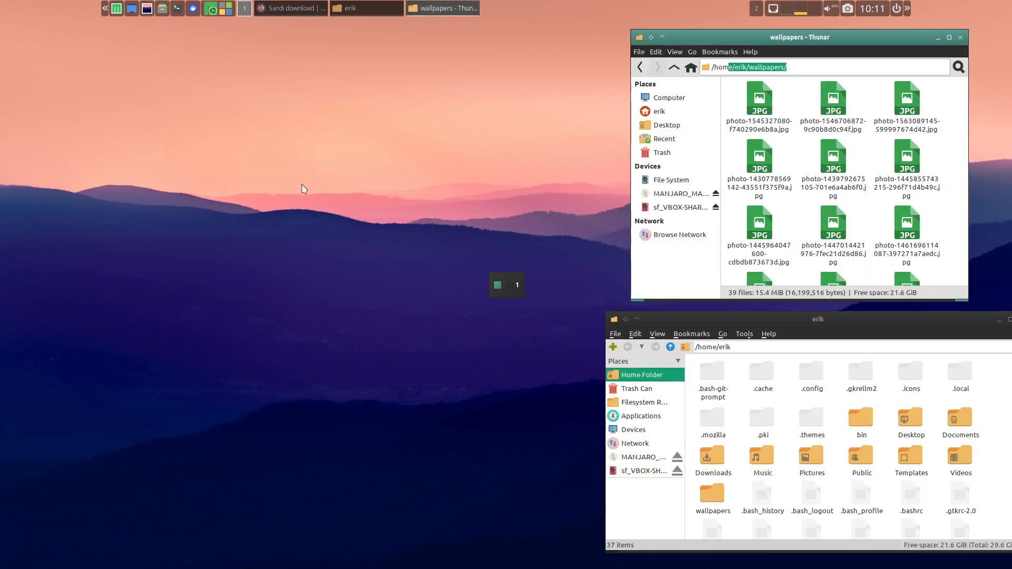
{"action": "right_click", "coordinate": [264, 101]}
{"action": "mouse_move", "coordinate": [332, 182]}
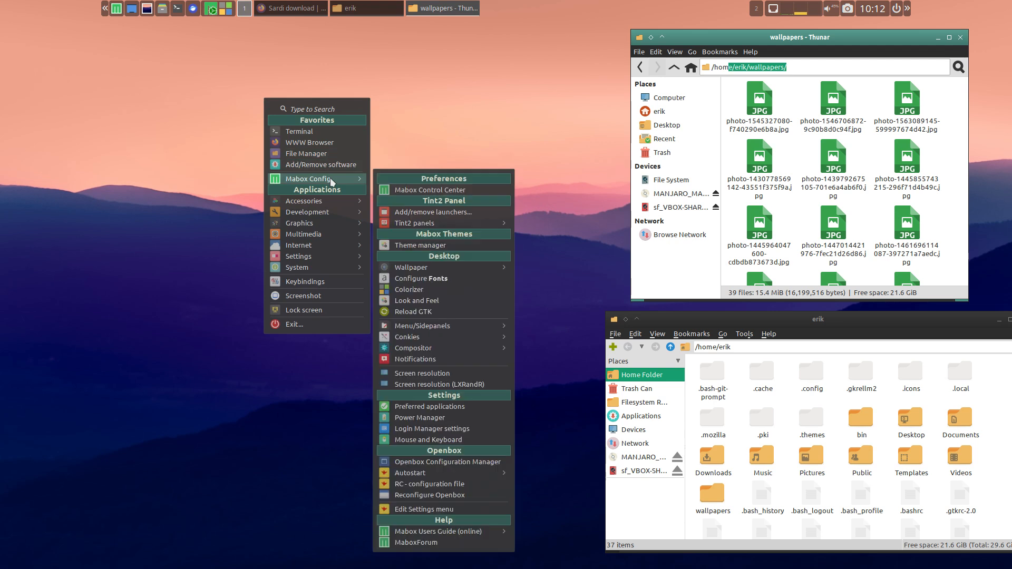
{"action": "left_click", "coordinate": [434, 191]}
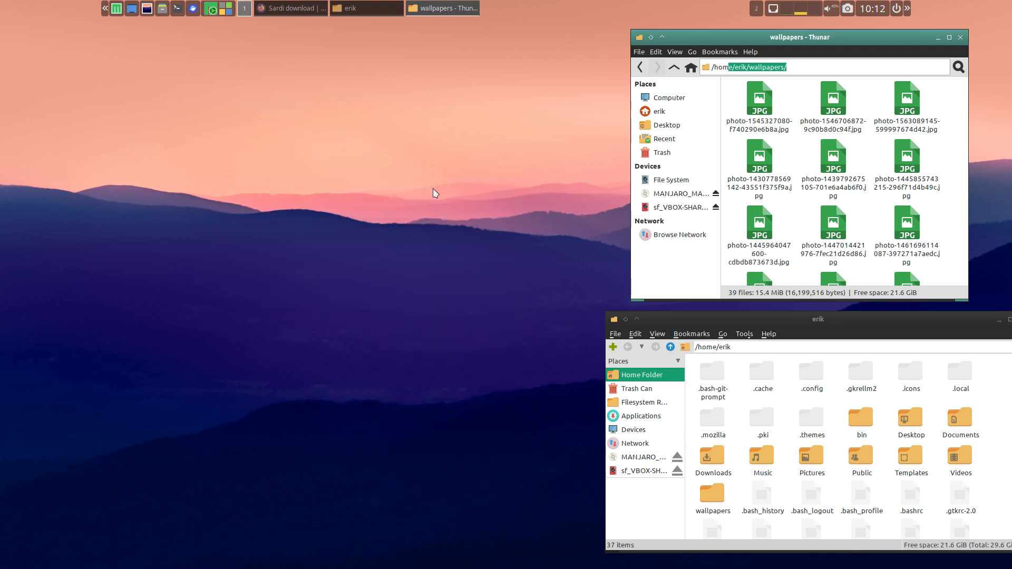
{"action": "left_click_drag", "start_coordinate": [307, 55], "coordinate": [279, 127]}
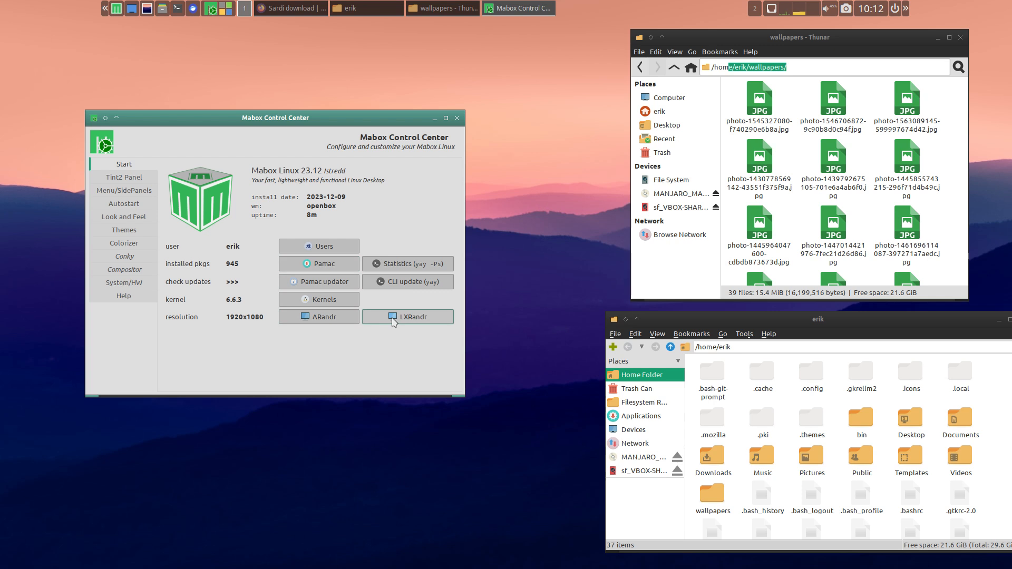
- Look through the Tint2 Panel, Menu/SidePanels and Autostart pages of Mabox Control Center
{"action": "left_click", "coordinate": [134, 181]}
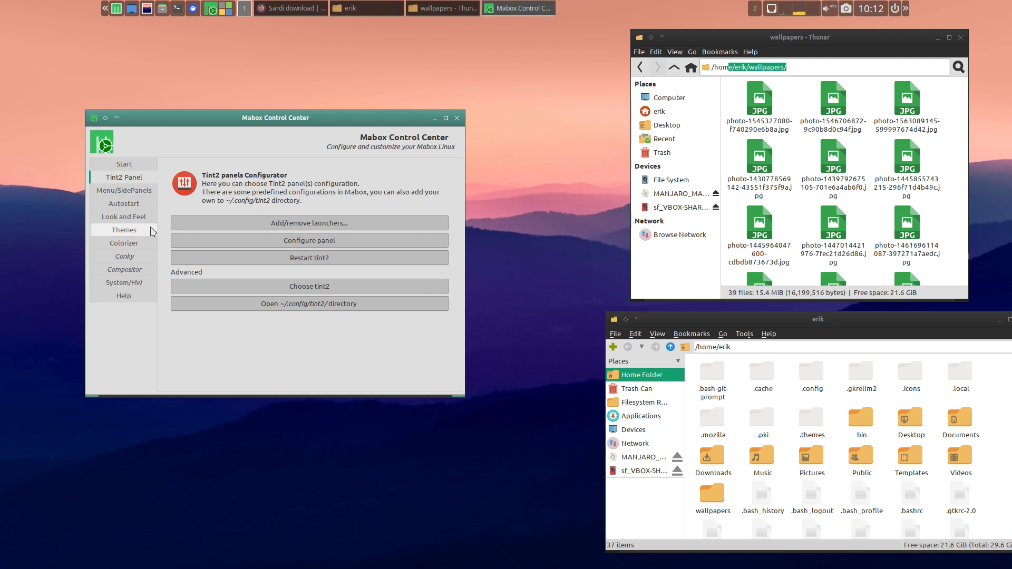
{"action": "left_click", "coordinate": [138, 193]}
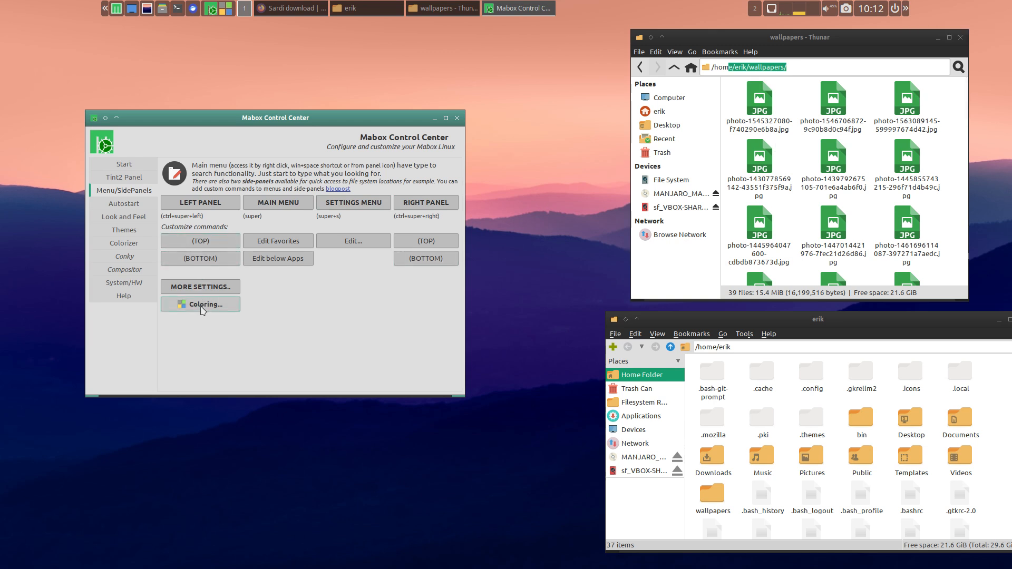
{"action": "left_click", "coordinate": [123, 204]}
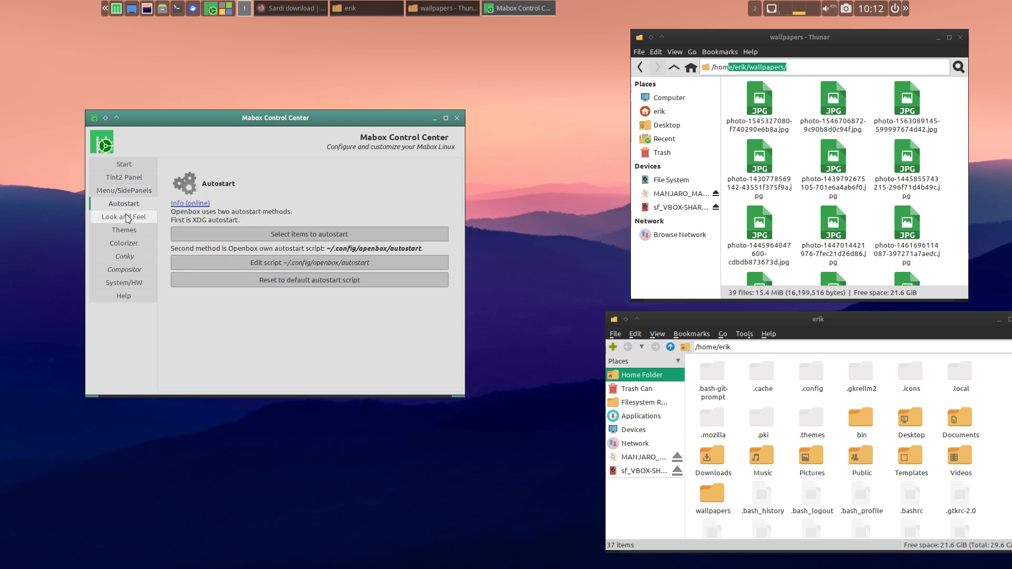
- Open Customize Look and Feel from the control center's Look and Feel page and apply the Sardi Arc icon theme
{"action": "left_click", "coordinate": [138, 217]}
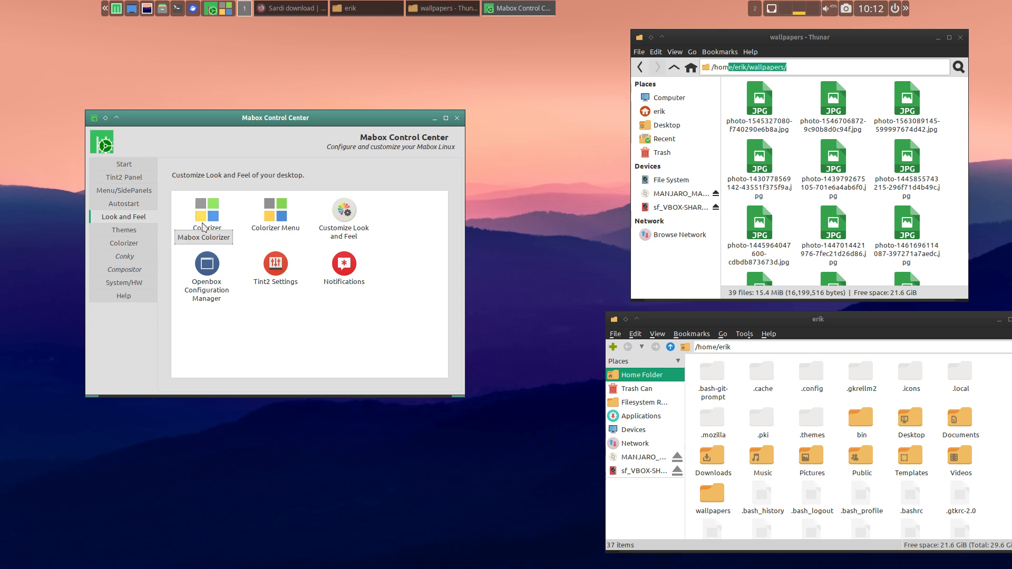
{"action": "double_click", "coordinate": [347, 210]}
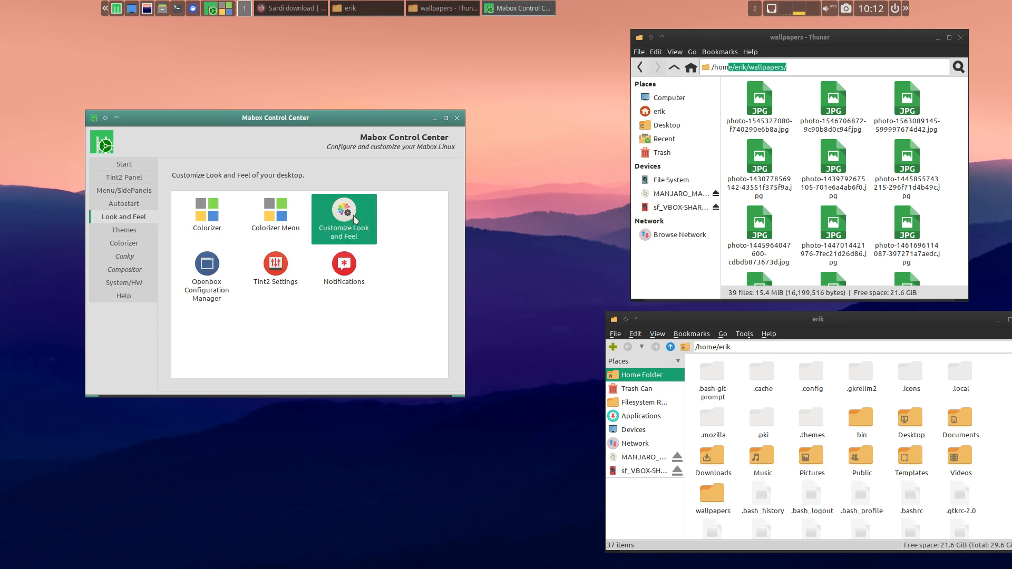
{"action": "left_click_drag", "start_coordinate": [388, 351], "coordinate": [201, 274]}
{"action": "left_click", "coordinate": [199, 278]}
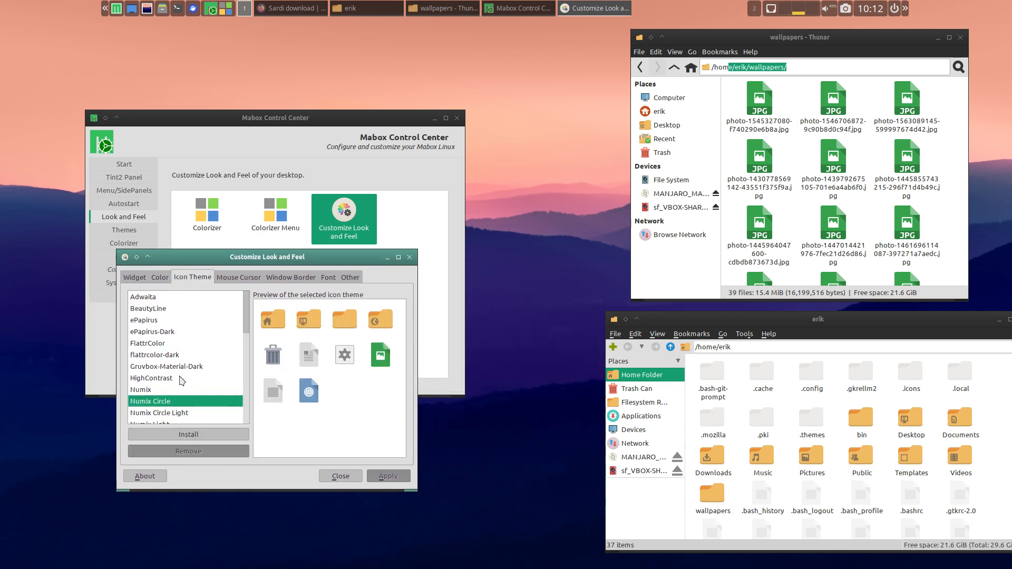
{"action": "scroll", "coordinate": [182, 381], "scroll_direction": "down", "scroll_amount": 5}
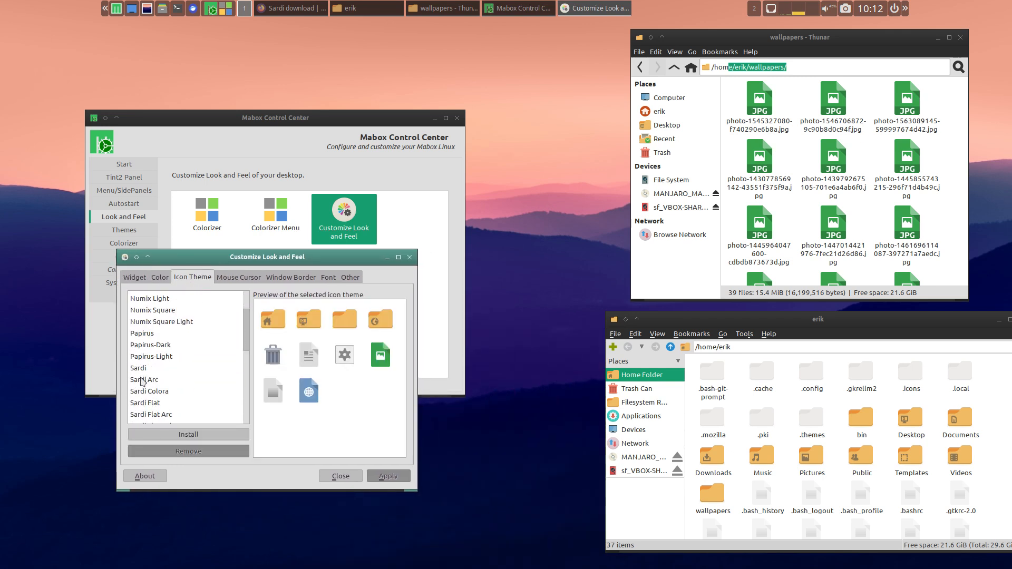
{"action": "left_click", "coordinate": [145, 380]}
{"action": "left_click", "coordinate": [388, 476]}
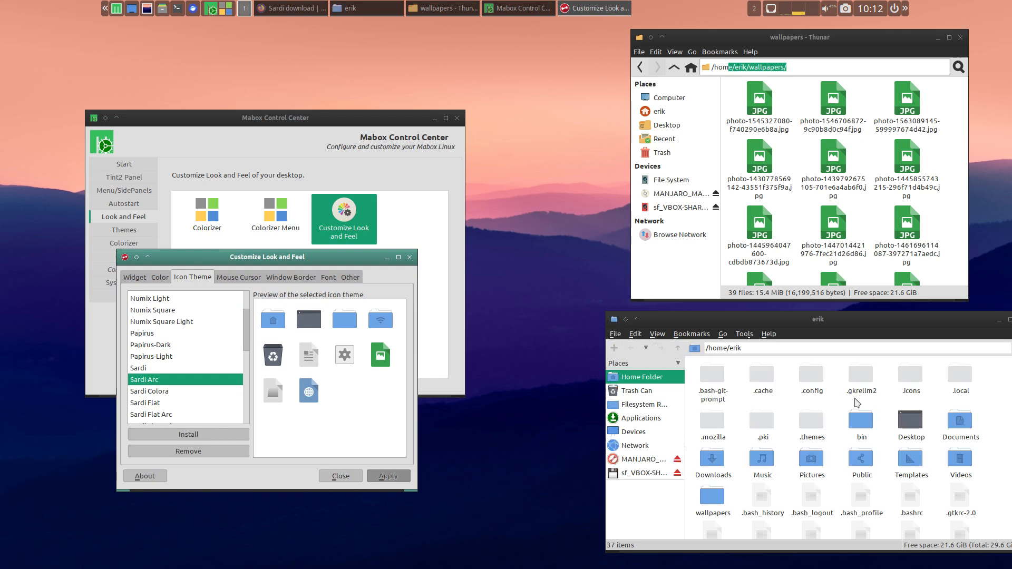
- Show the home folder in Thunar, then close and relaunch Thunar to reload its icons
{"action": "left_click", "coordinate": [659, 116]}
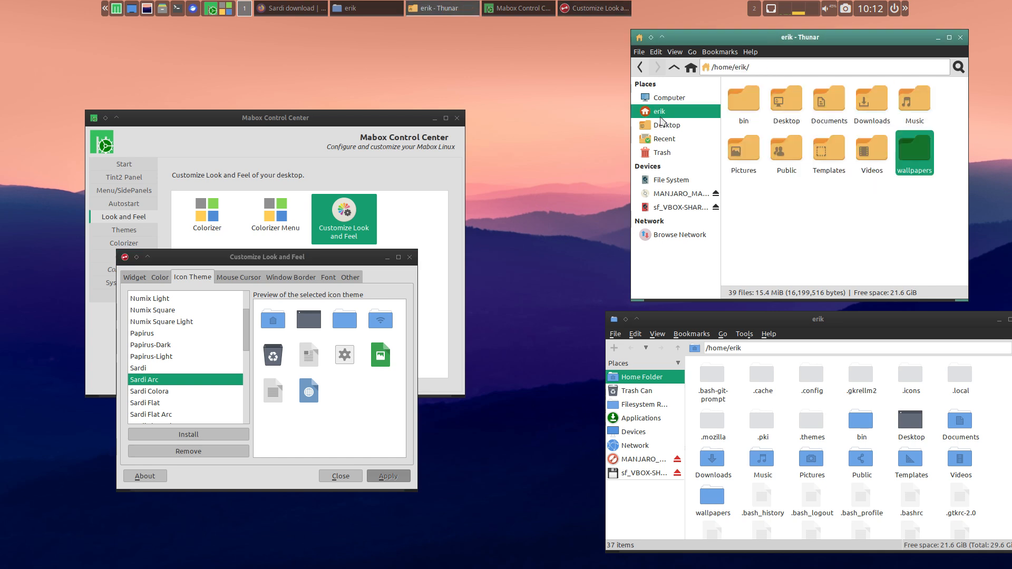
{"action": "left_click", "coordinate": [749, 51]}
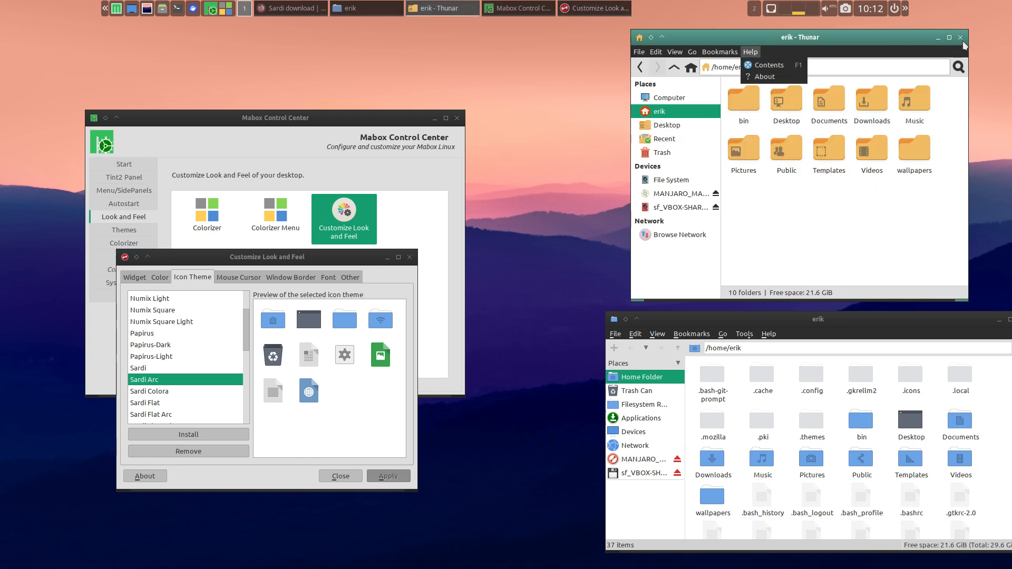
{"action": "left_click", "coordinate": [960, 38]}
{"action": "left_click", "coordinate": [960, 37]}
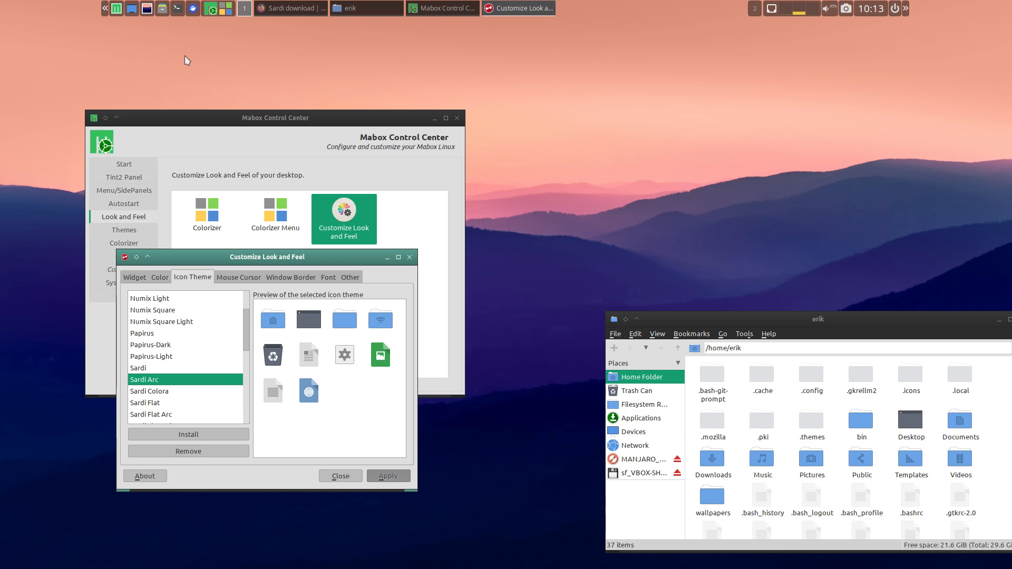
{"action": "right_click", "coordinate": [718, 63]}
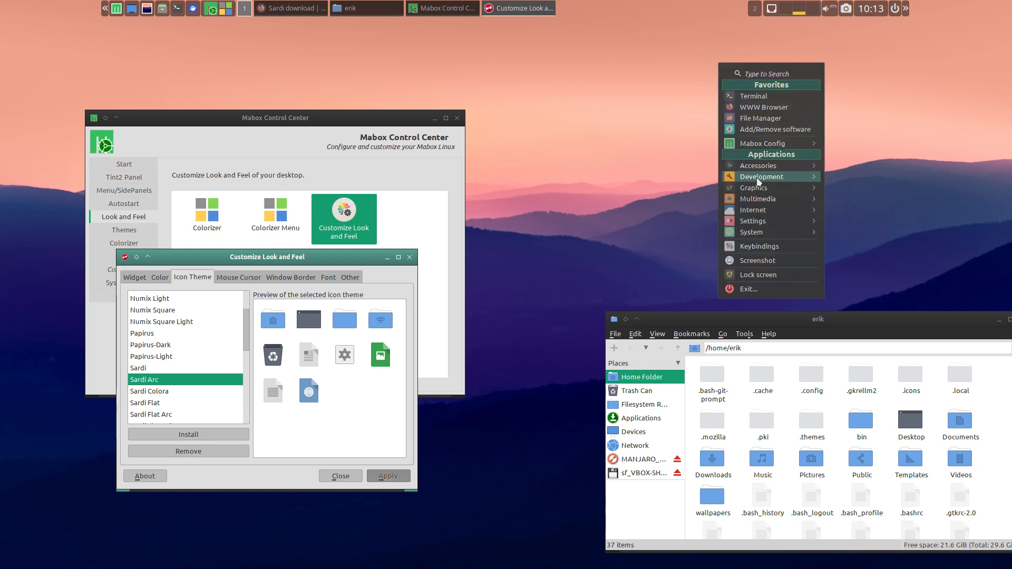
{"action": "mouse_move", "coordinate": [759, 231]}
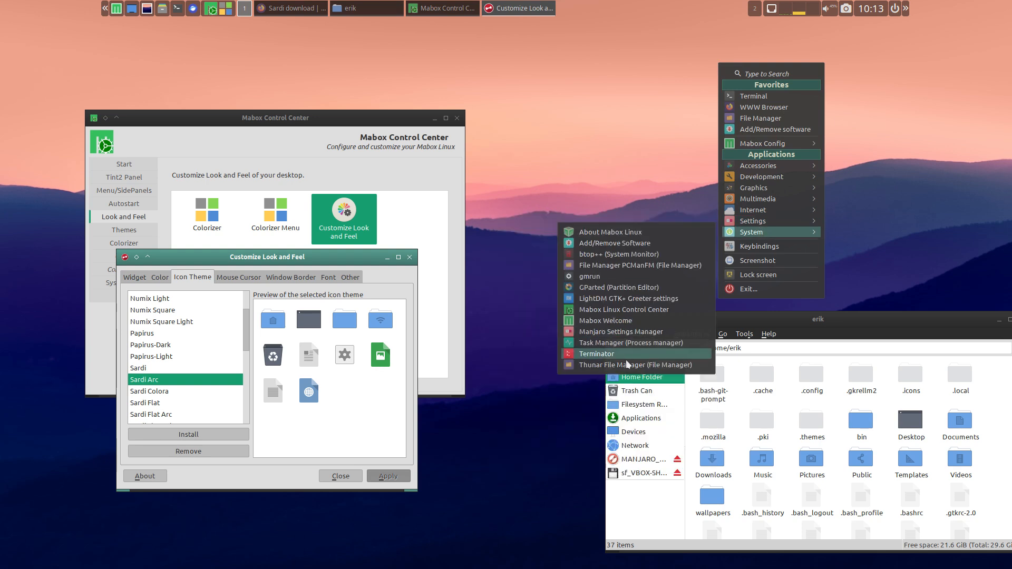
{"action": "left_click", "coordinate": [626, 368]}
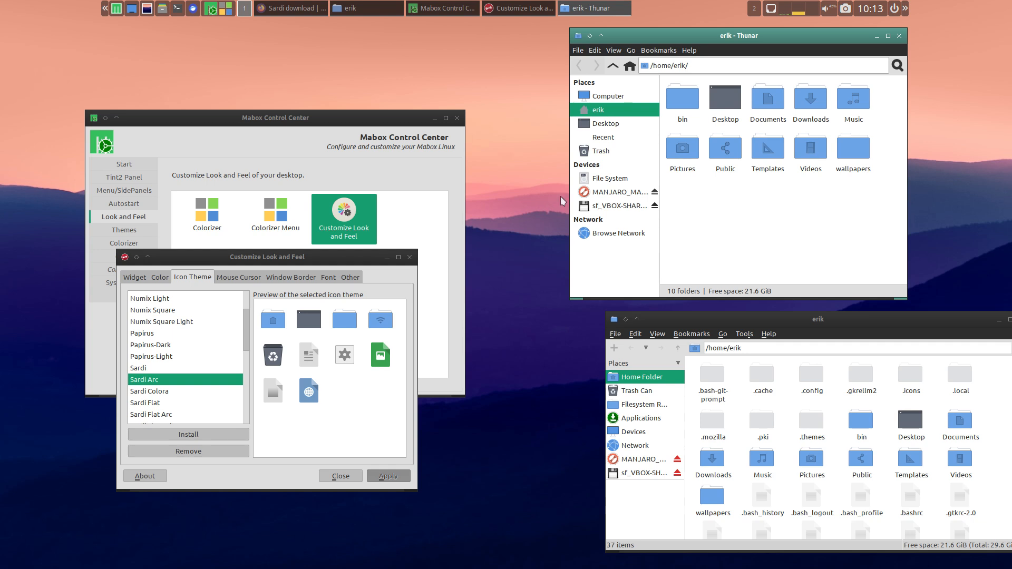
- Move the Customize Look and Feel window aside, then close and reopen Mabox Control Center to reload its icons
{"action": "left_click_drag", "start_coordinate": [319, 256], "coordinate": [401, 271]}
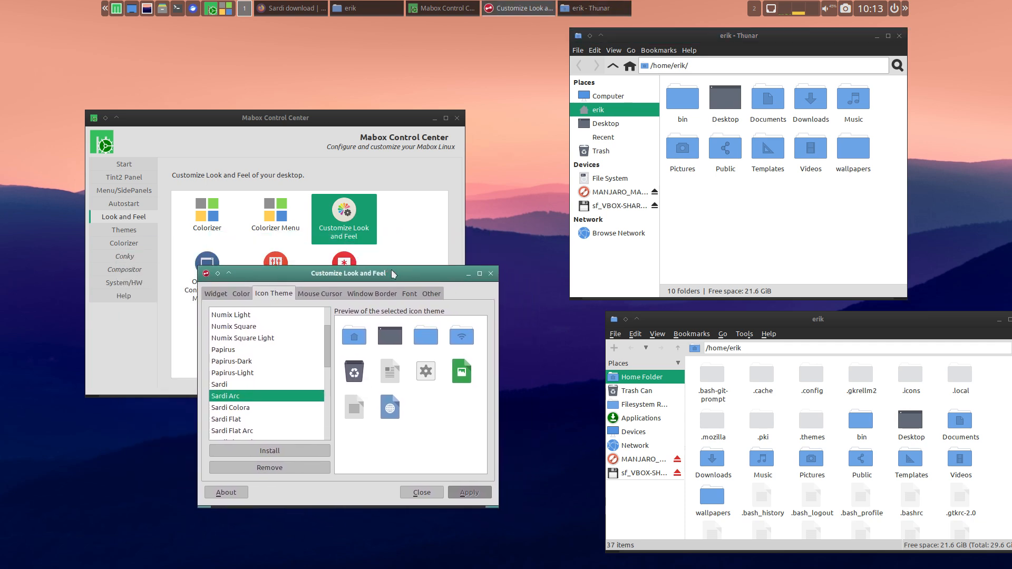
{"action": "left_click", "coordinate": [294, 139]}
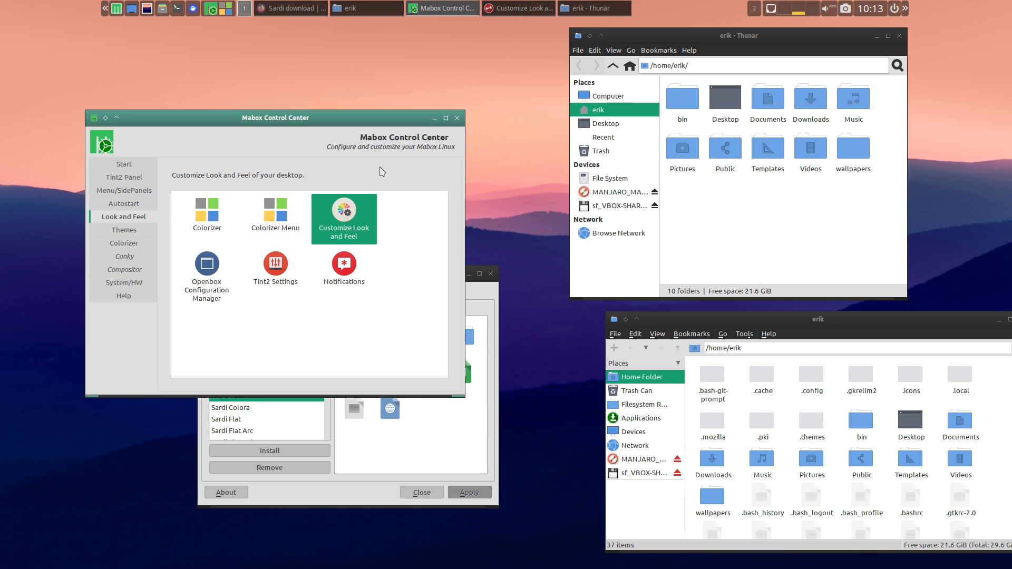
{"action": "left_click", "coordinate": [457, 118]}
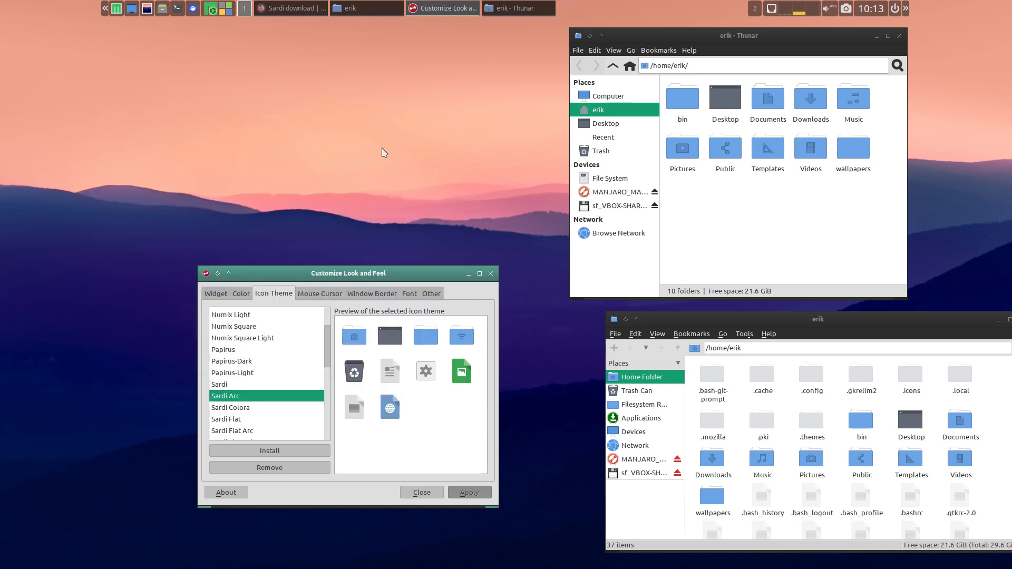
{"action": "right_click", "coordinate": [153, 147]}
{"action": "mouse_move", "coordinate": [230, 224]}
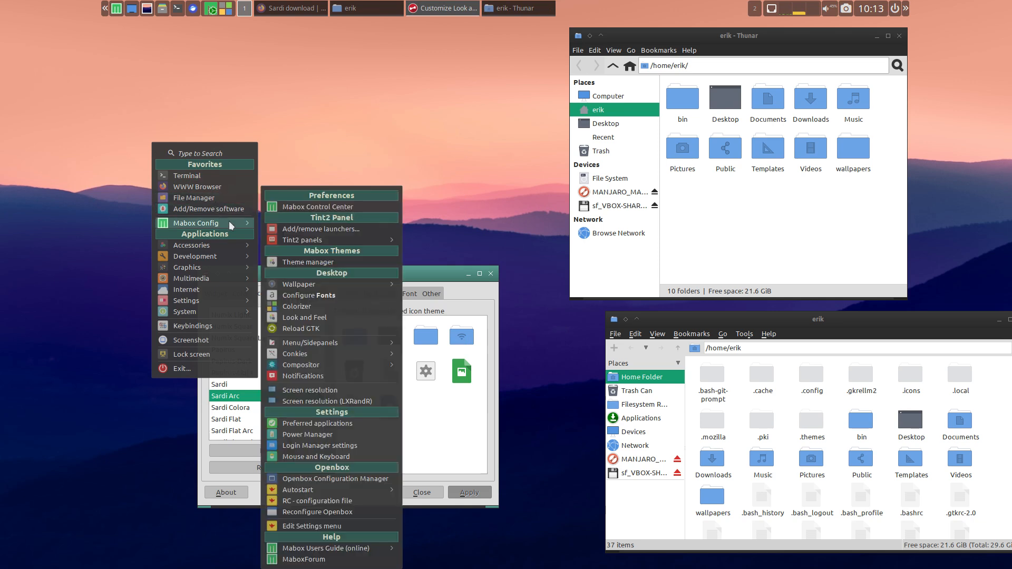
{"action": "left_click", "coordinate": [329, 208]}
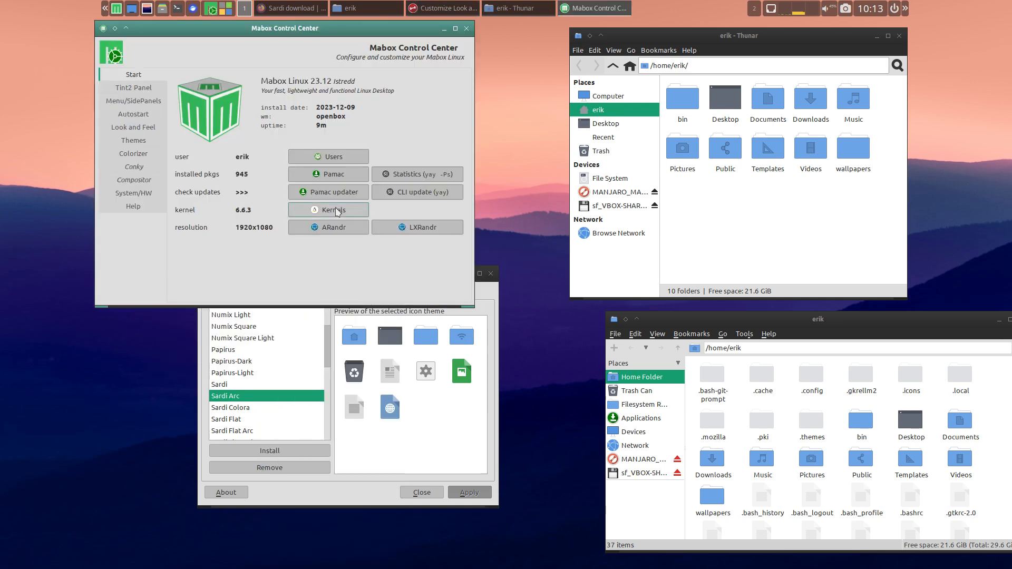
- Examine the icons and options on each Mabox Control Center page, from Tint2 Panel through Help
{"action": "left_click", "coordinate": [133, 87]}
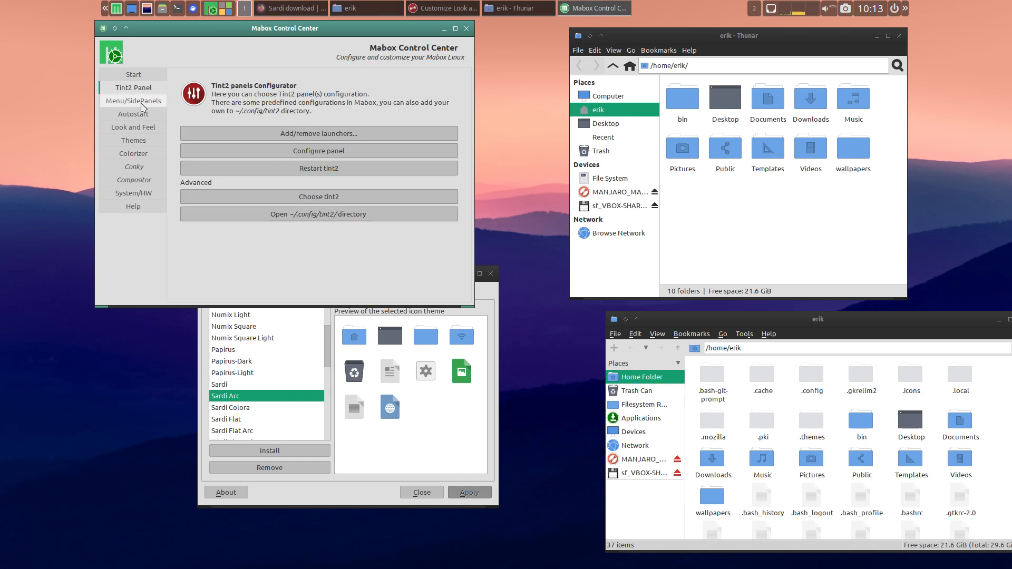
{"action": "left_click", "coordinate": [142, 101]}
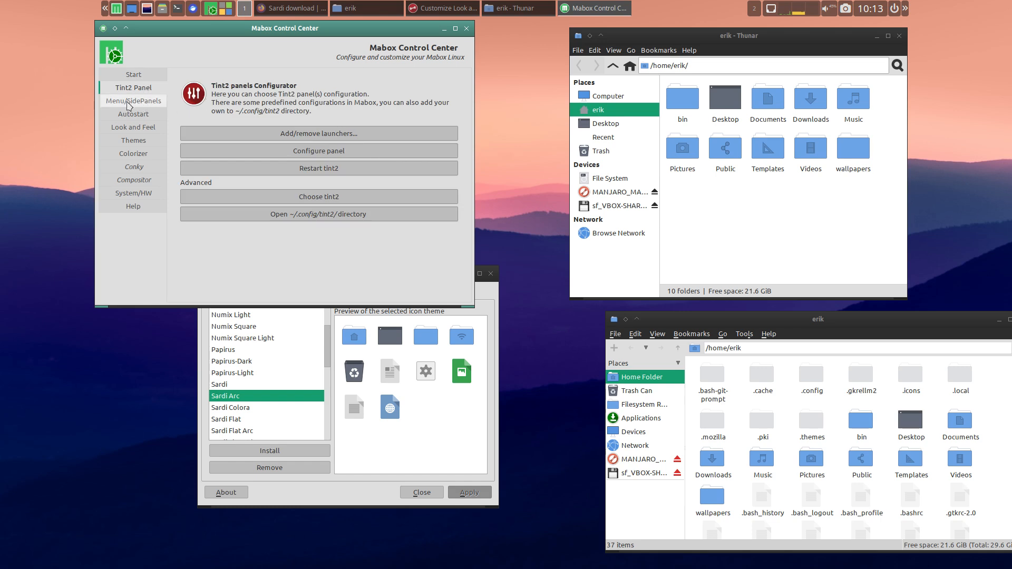
{"action": "left_click", "coordinate": [144, 116]}
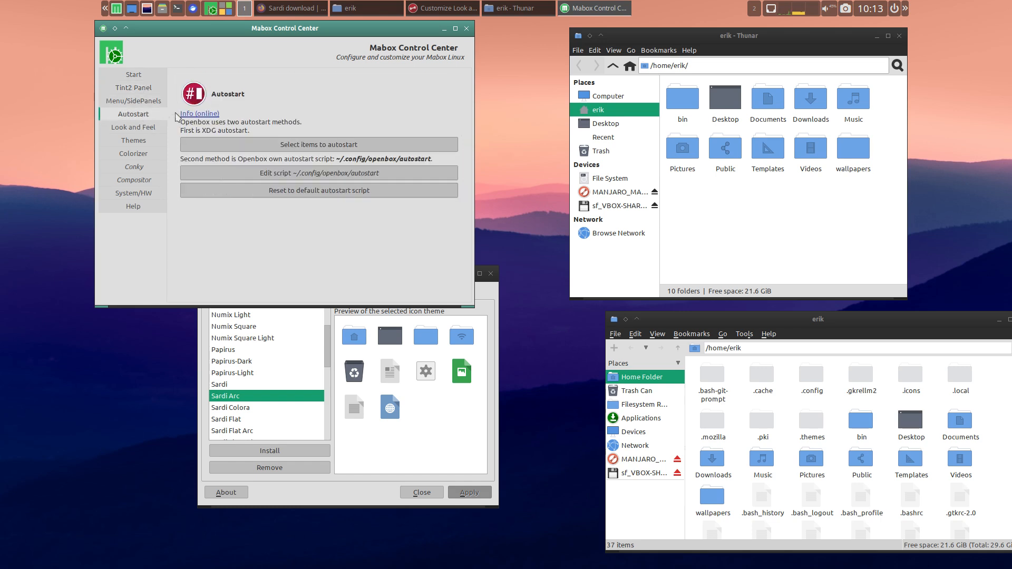
{"action": "left_click", "coordinate": [156, 128]}
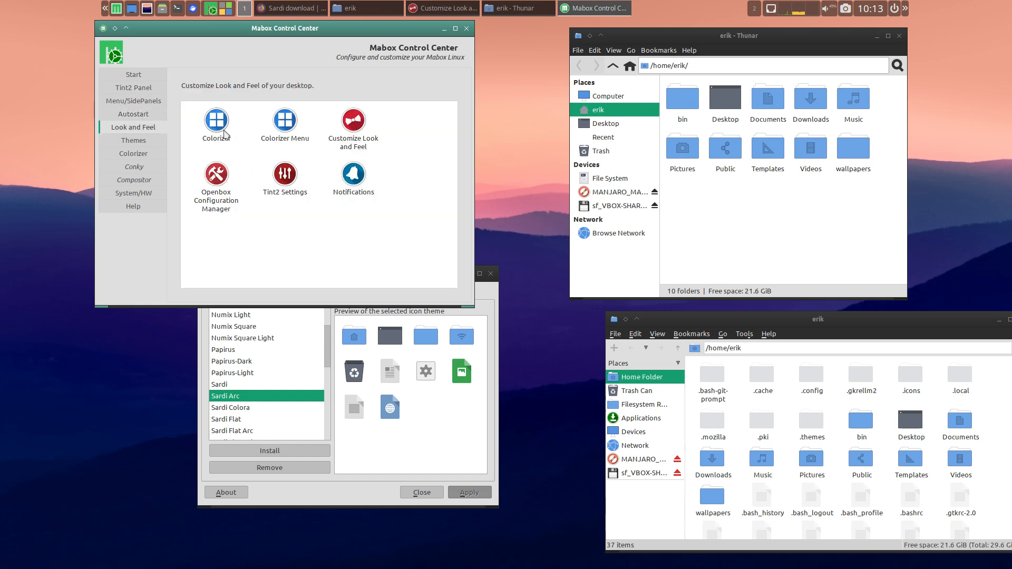
{"action": "left_click", "coordinate": [146, 141]}
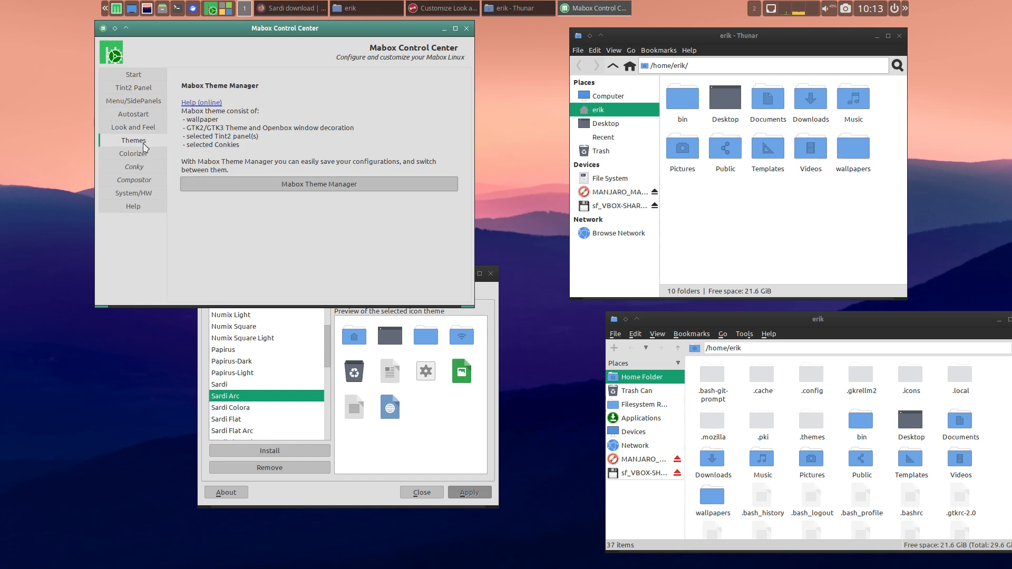
{"action": "left_click", "coordinate": [147, 157]}
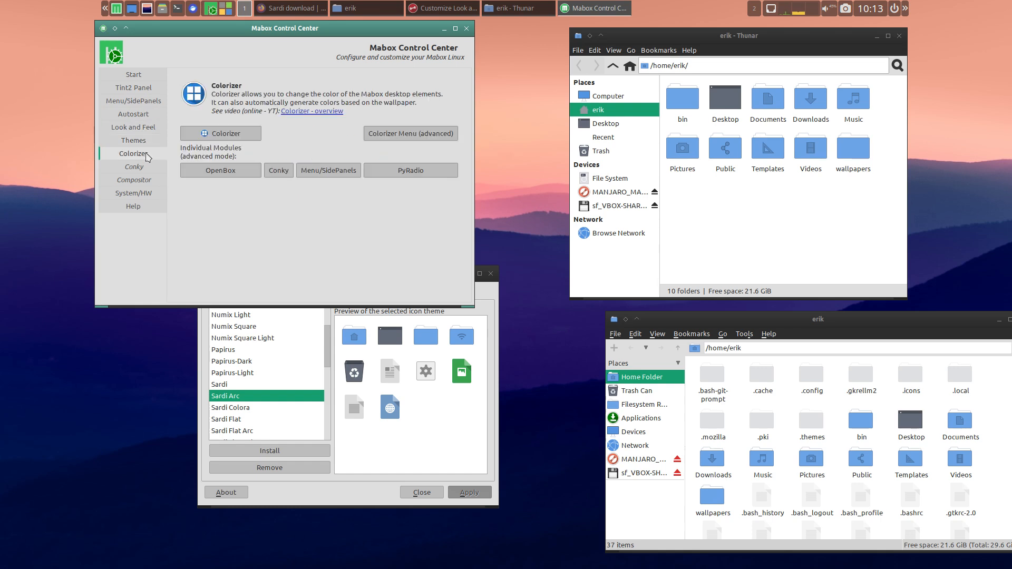
{"action": "left_click", "coordinate": [148, 172]}
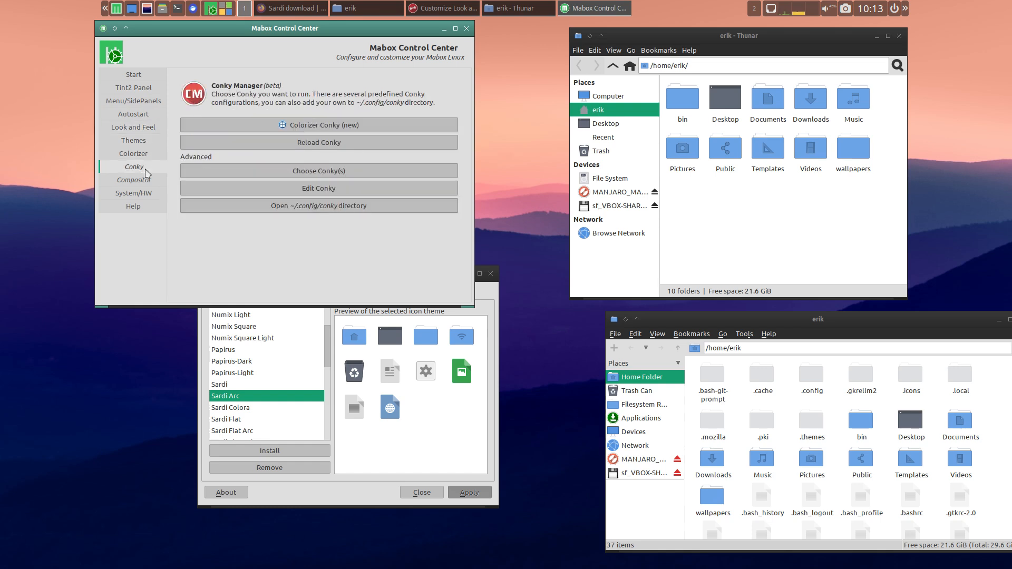
{"action": "left_click", "coordinate": [150, 181]}
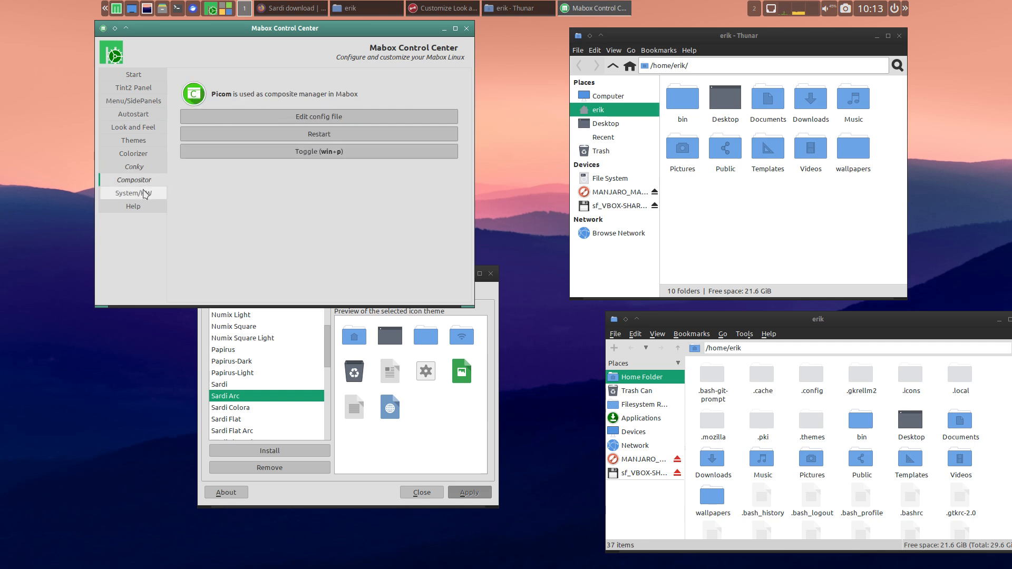
{"action": "left_click", "coordinate": [145, 193]}
{"action": "left_click", "coordinate": [146, 208]}
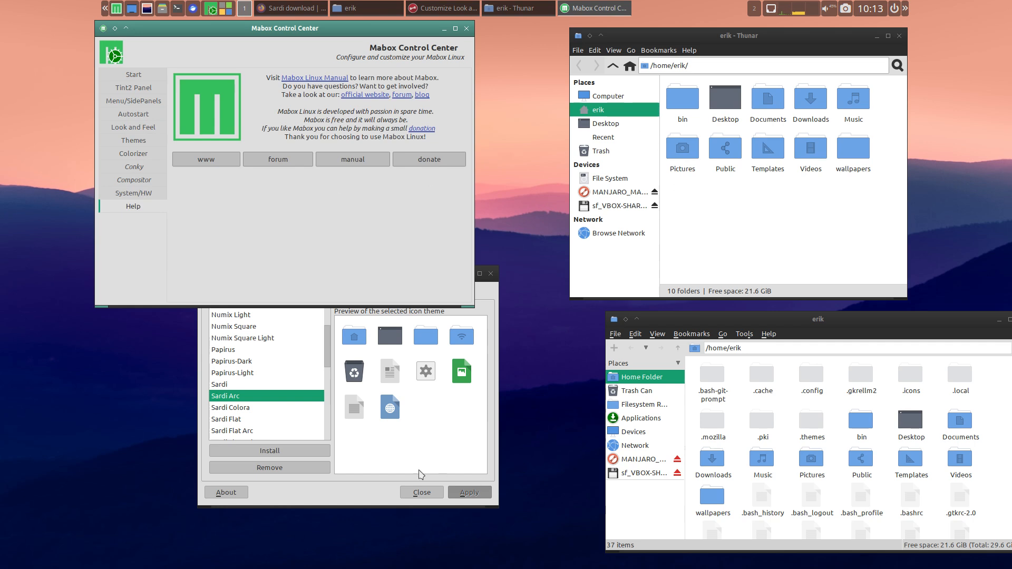
- Apply the Surfn Numixs icon theme in Customize Look and Feel and bring the Thunar window into focus
{"action": "scroll", "coordinate": [270, 395], "scroll_direction": "down", "scroll_amount": 10}
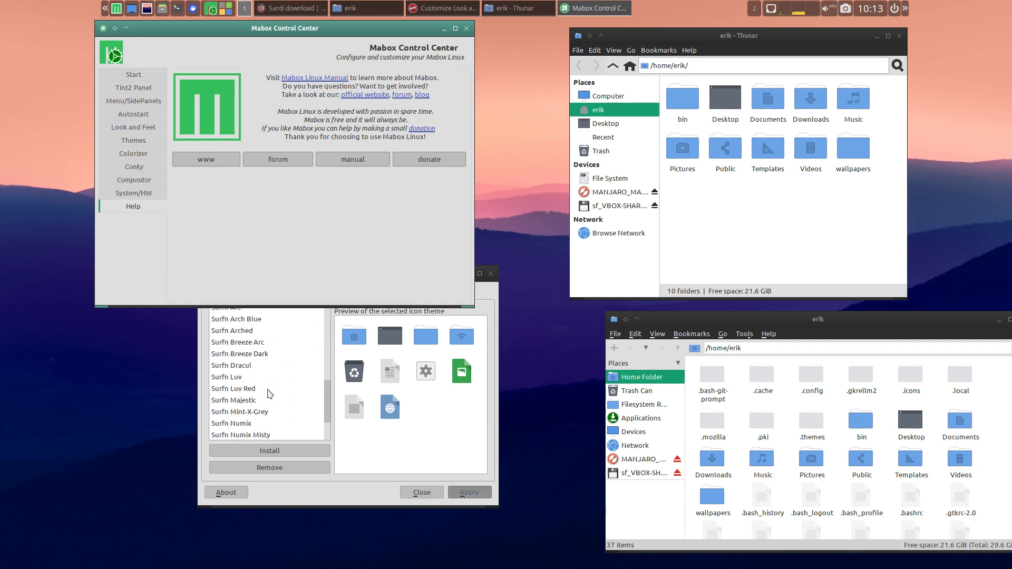
{"action": "scroll", "coordinate": [270, 395], "scroll_direction": "down", "scroll_amount": 2}
{"action": "left_click", "coordinate": [261, 396]}
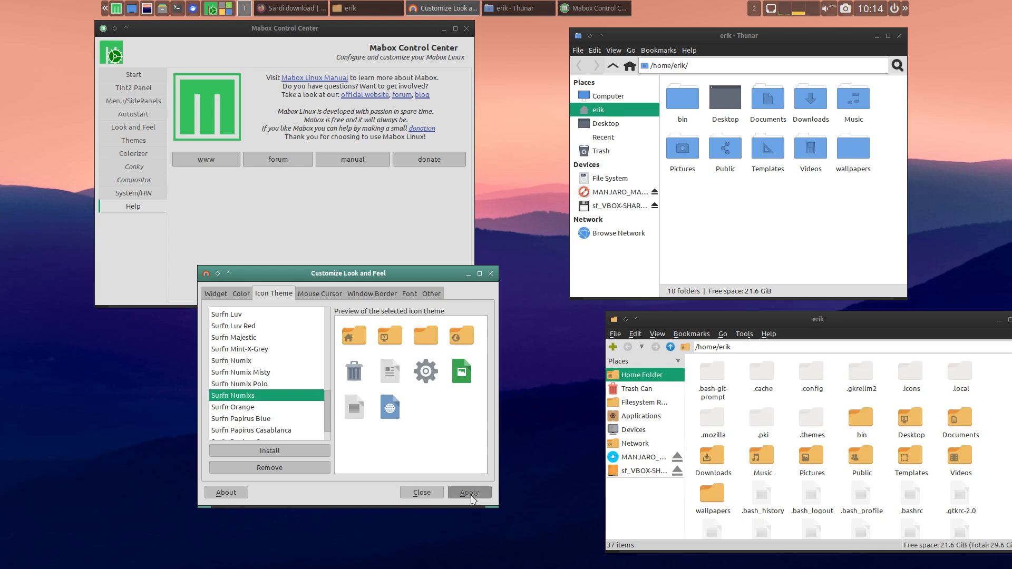
{"action": "left_click", "coordinate": [726, 251]}
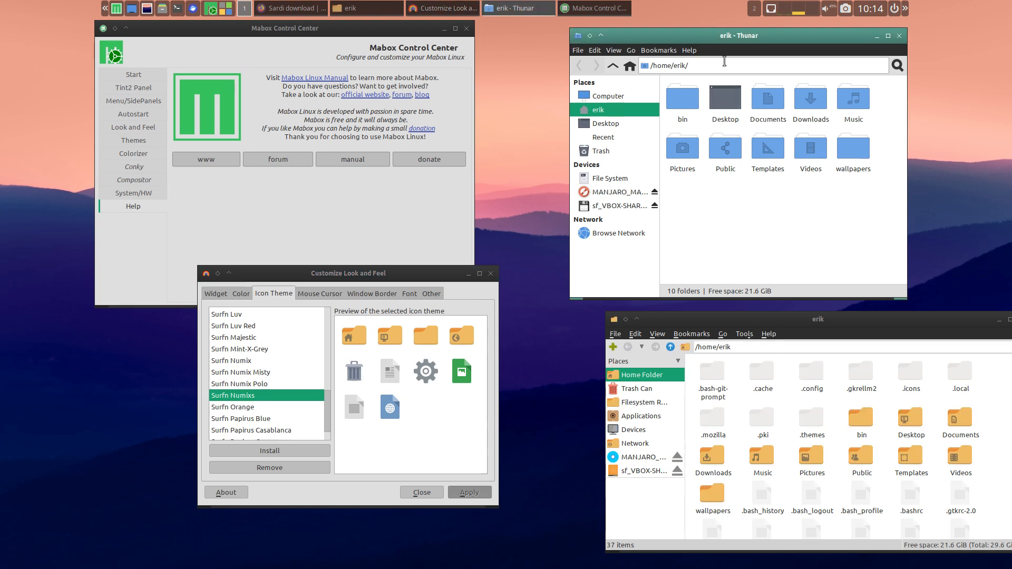
- Close and relaunch Thunar to load the Surfn Numixs icons, and move its new window slightly aside
{"action": "left_click", "coordinate": [693, 50]}
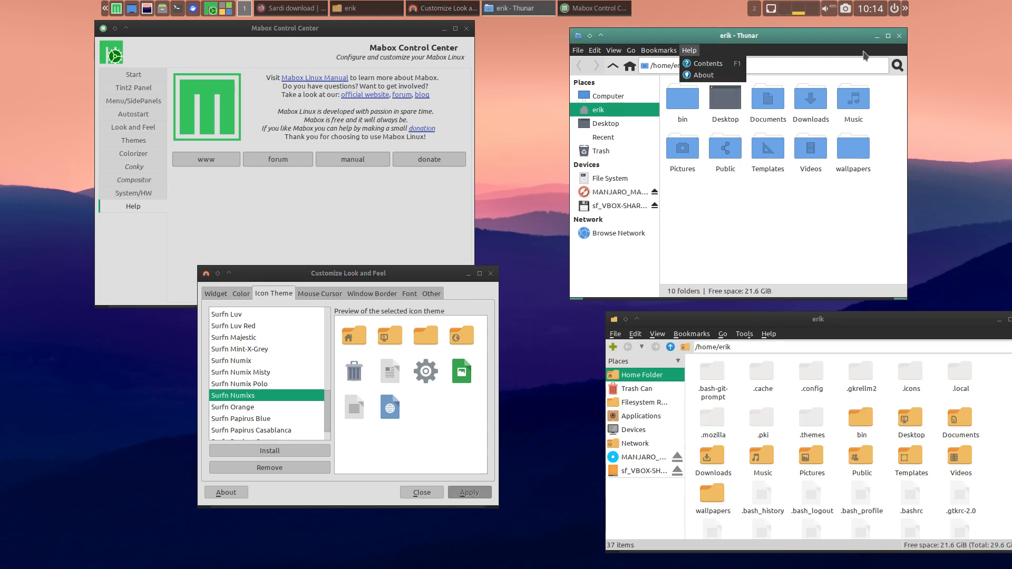
{"action": "left_click", "coordinate": [899, 36]}
{"action": "left_click", "coordinate": [899, 35]}
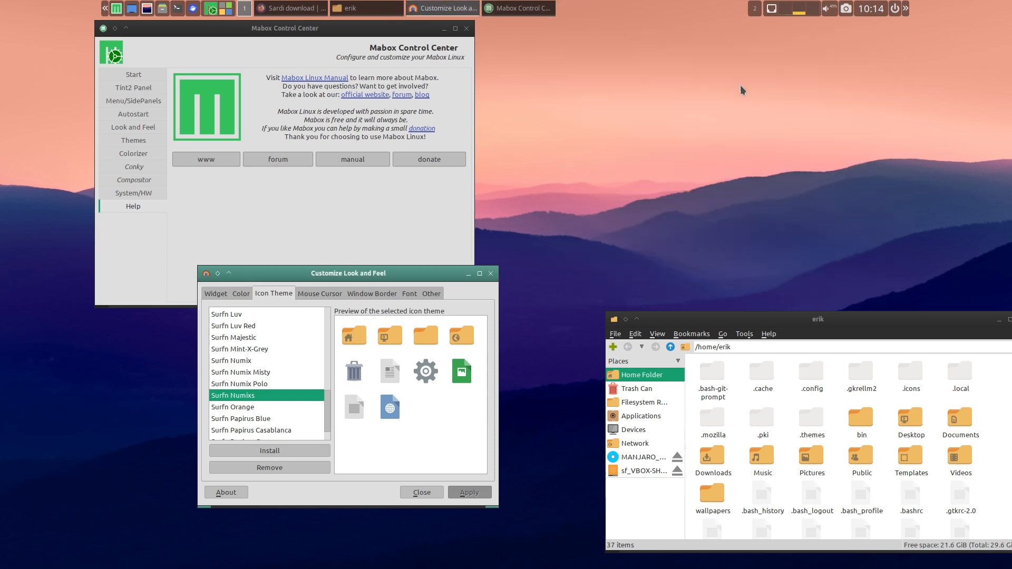
{"action": "right_click", "coordinate": [689, 88]}
{"action": "mouse_move", "coordinate": [727, 261]}
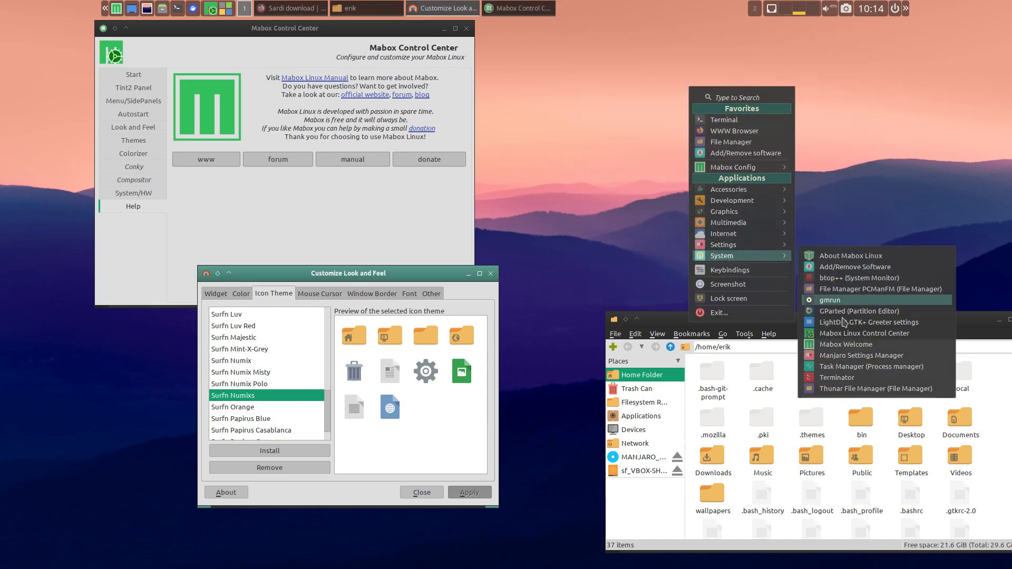
{"action": "left_click", "coordinate": [869, 389]}
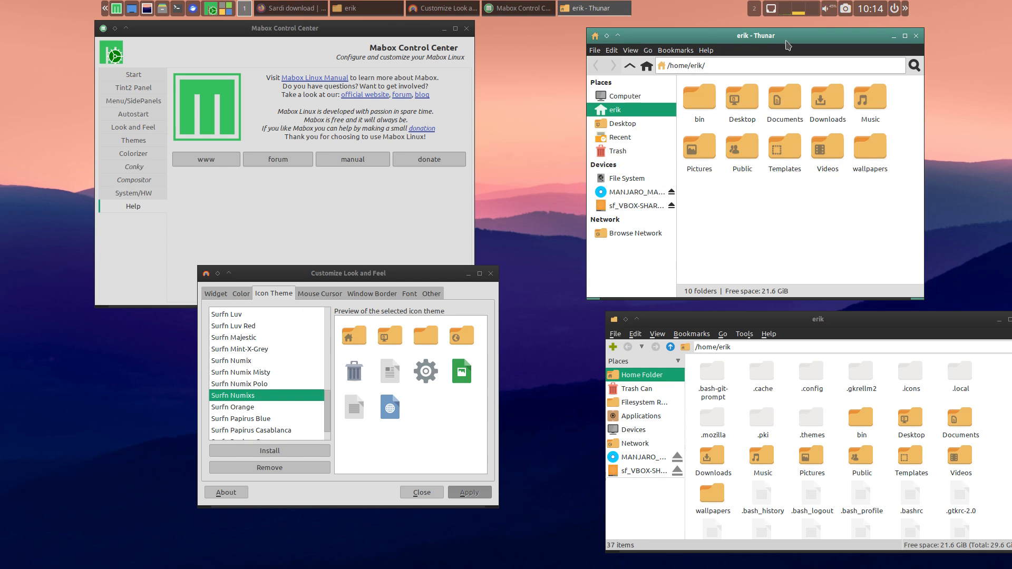
{"action": "left_click_drag", "start_coordinate": [798, 36], "coordinate": [827, 39]}
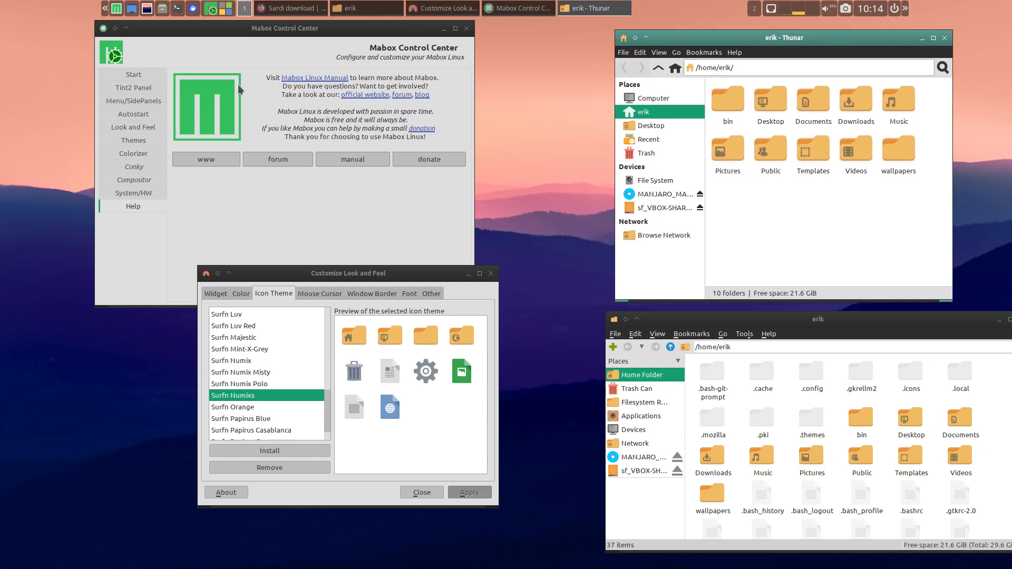
- Close and reopen Mabox Control Center so that it loads the Surfn Numixs icons
{"action": "left_click", "coordinate": [467, 28]}
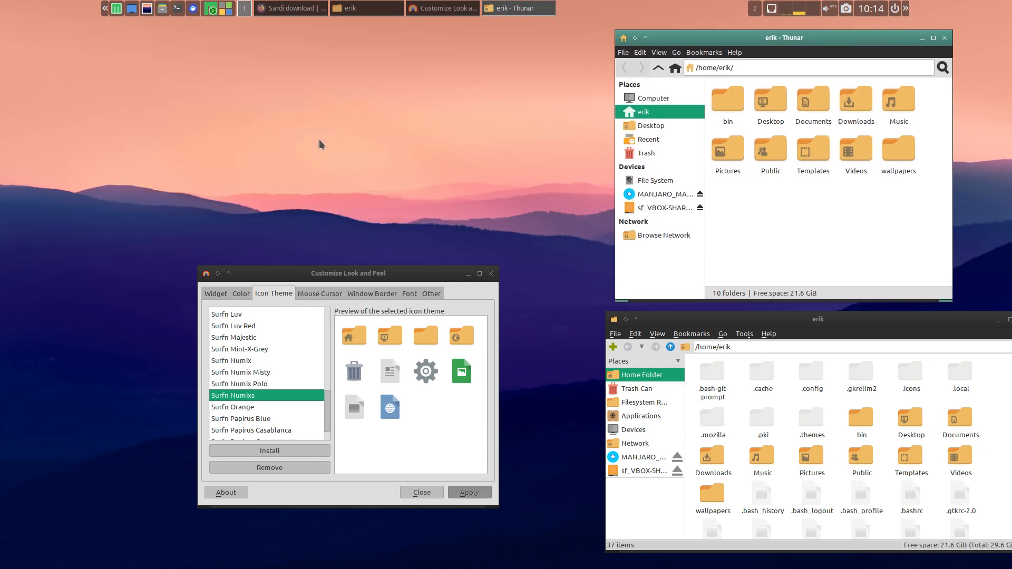
{"action": "right_click", "coordinate": [238, 69]}
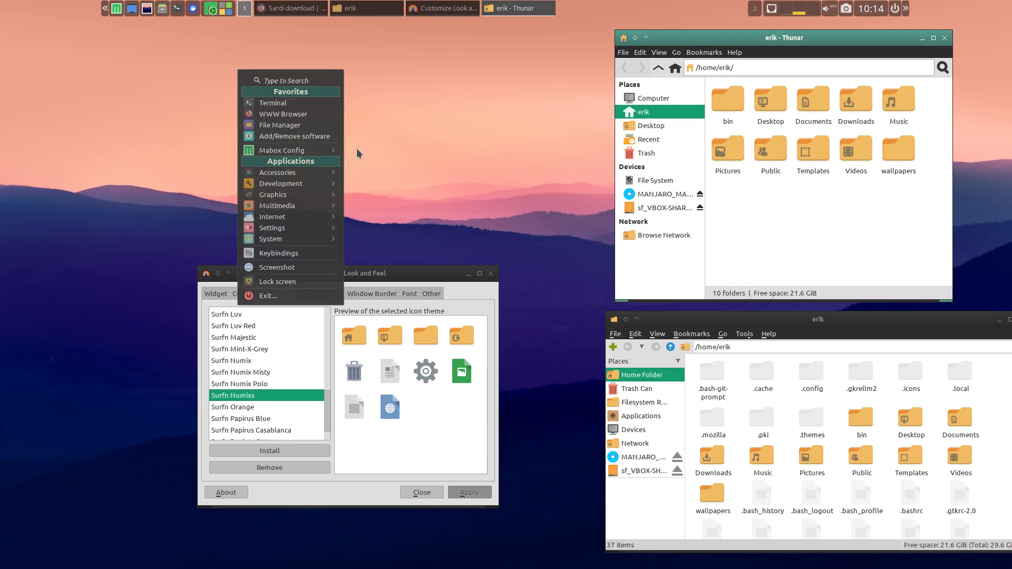
{"action": "mouse_move", "coordinate": [332, 152]}
{"action": "left_click", "coordinate": [395, 160]}
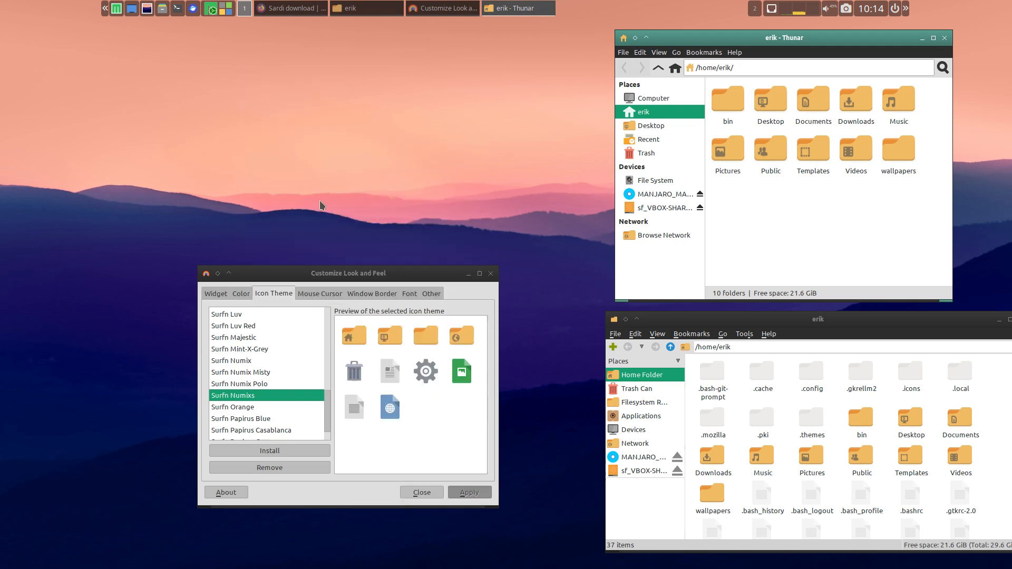
- Examine the Surfn Numixs icons on each Mabox Control Center page, from Tint2 Panel through Help
{"action": "left_click", "coordinate": [161, 87]}
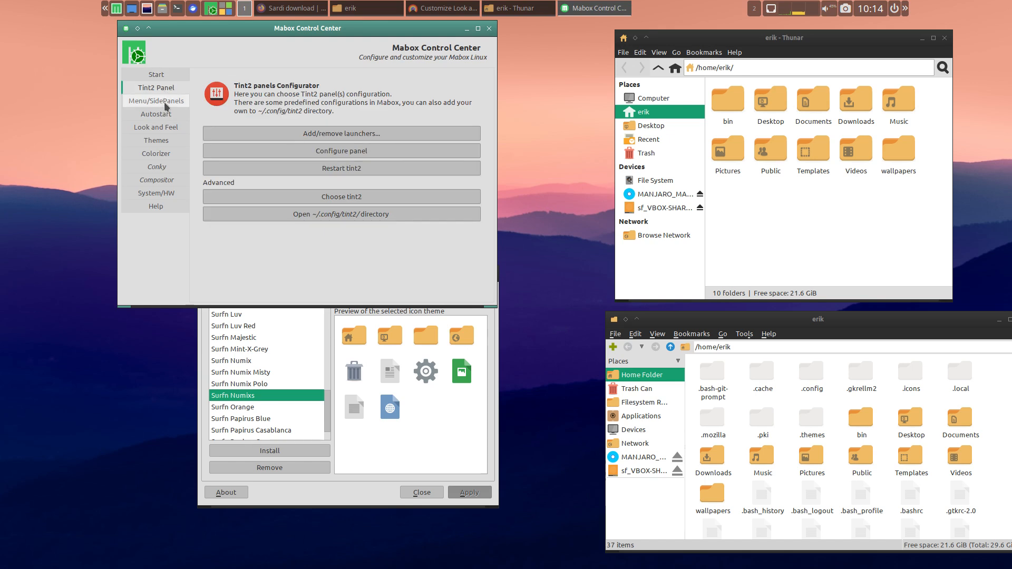
{"action": "left_click", "coordinate": [166, 105]}
{"action": "left_click", "coordinate": [169, 115]}
{"action": "left_click", "coordinate": [168, 128]}
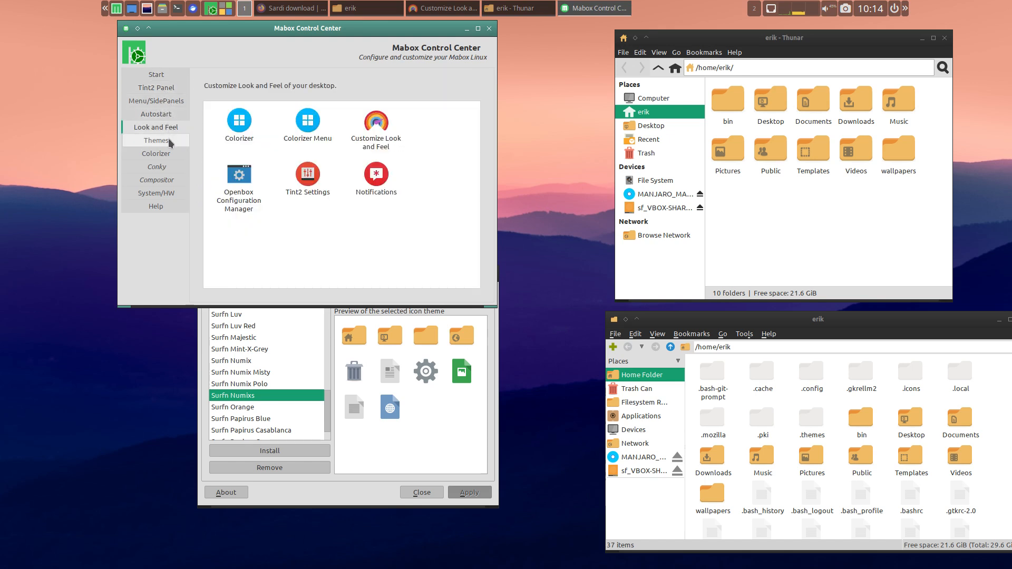
{"action": "left_click", "coordinate": [171, 142]}
{"action": "left_click", "coordinate": [173, 155]}
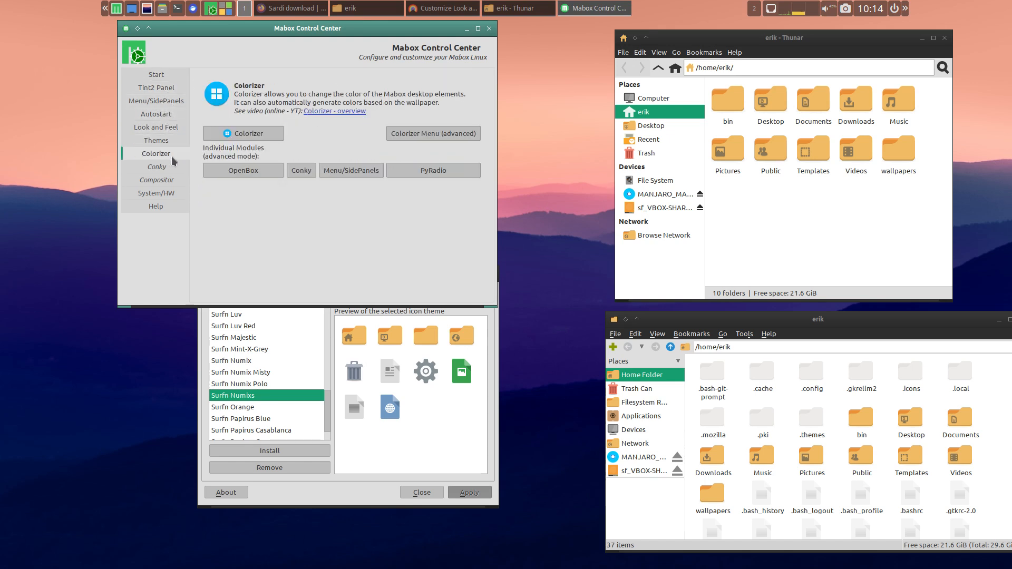
{"action": "left_click", "coordinate": [174, 167]}
{"action": "left_click", "coordinate": [174, 181]}
{"action": "left_click", "coordinate": [164, 194]}
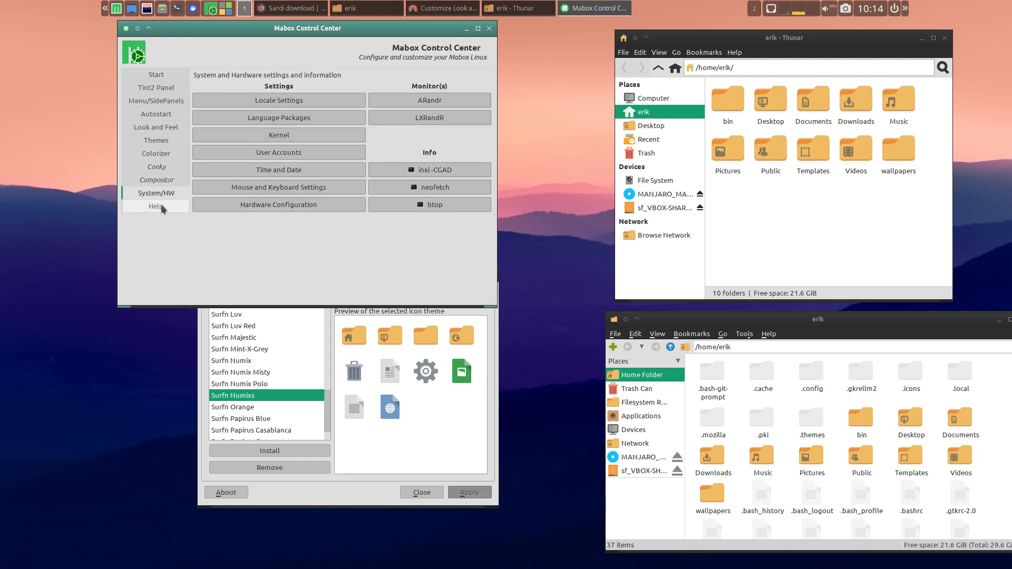
{"action": "left_click", "coordinate": [163, 207]}
- Examine the icons of the desktop's application categories and the System entries, and dismiss the list
{"action": "right_click", "coordinate": [537, 206]}
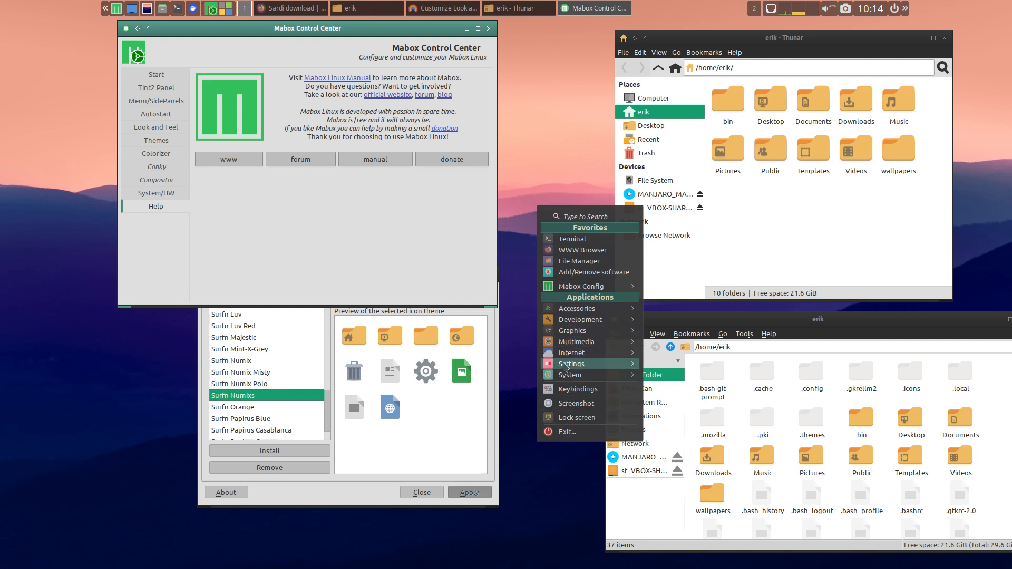
{"action": "mouse_move", "coordinate": [547, 326]}
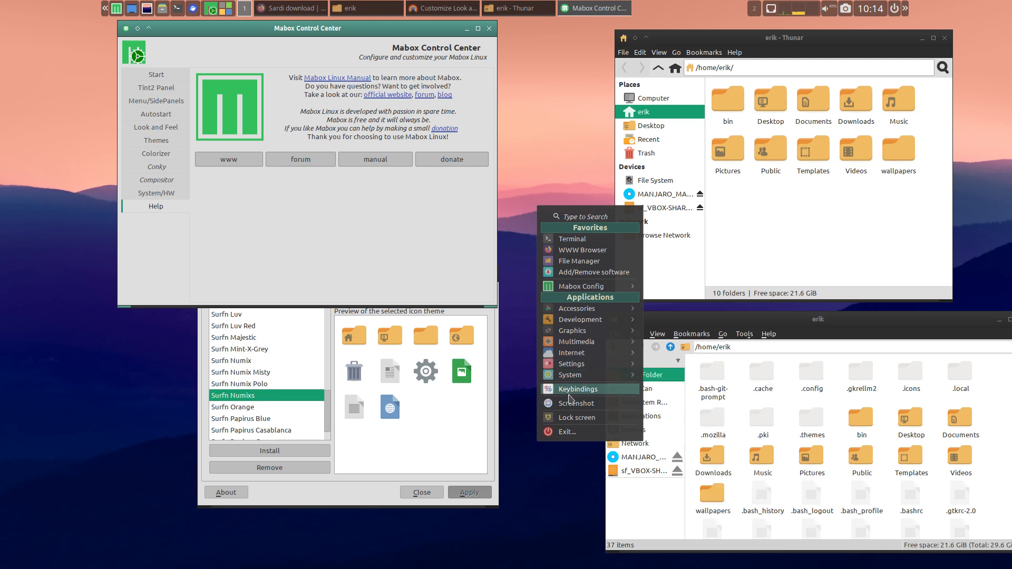
{"action": "mouse_move", "coordinate": [615, 382]}
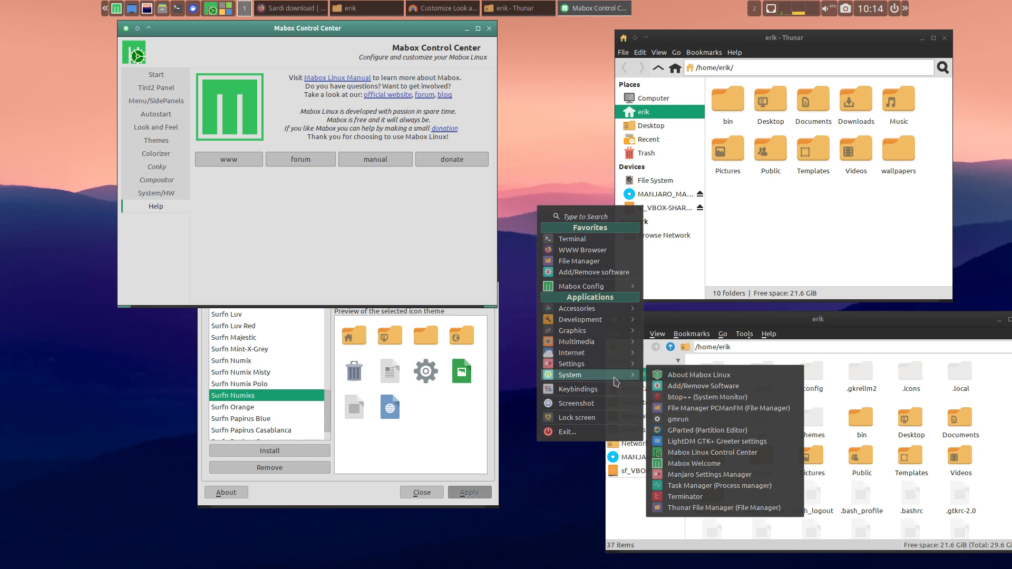
{"action": "left_click", "coordinate": [769, 347]}
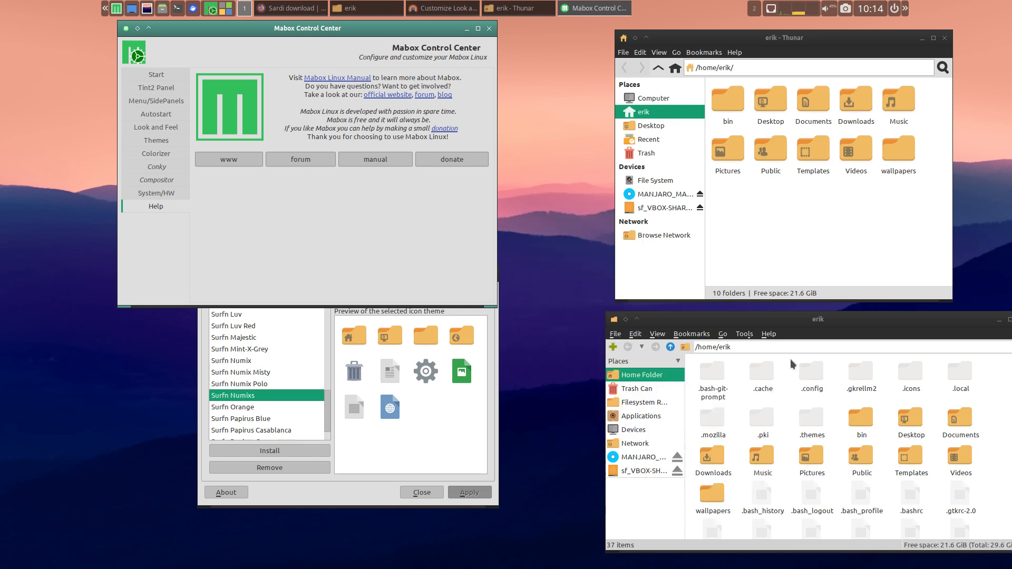
- Open the hidden .config folder in the home folder and look through its configuration folders
{"action": "double_click", "coordinate": [814, 374]}
{"action": "scroll", "coordinate": [851, 469], "scroll_direction": "down", "scroll_amount": 3}
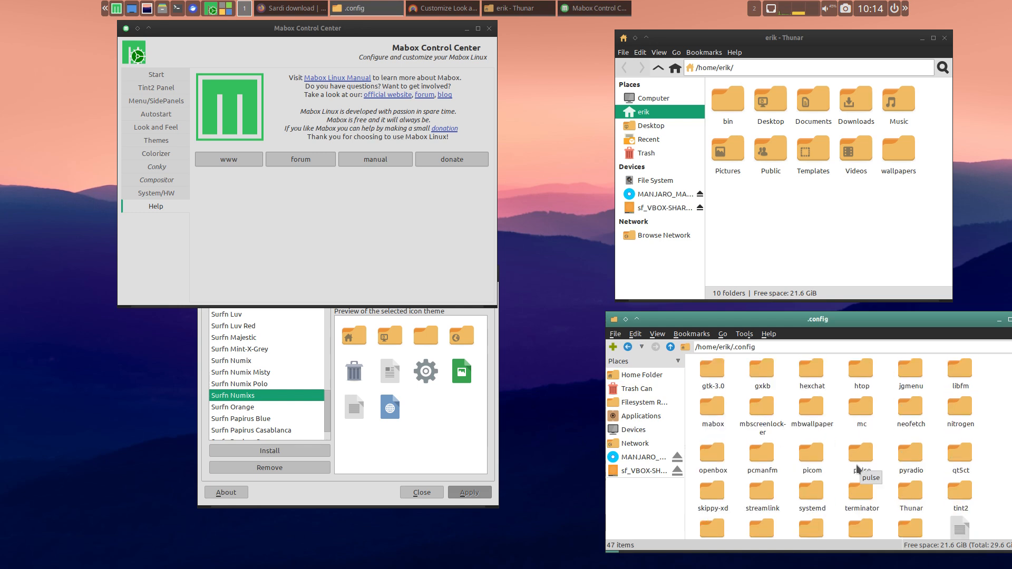
{"action": "scroll", "coordinate": [856, 468], "scroll_direction": "up", "scroll_amount": 1}
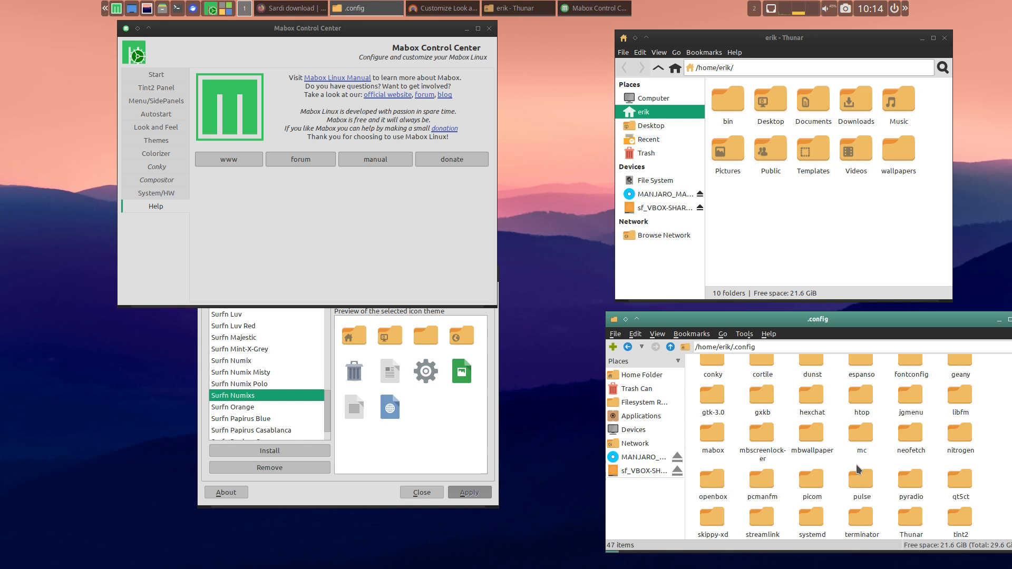
{"action": "scroll", "coordinate": [856, 469], "scroll_direction": "down", "scroll_amount": 1}
{"action": "scroll", "coordinate": [857, 469], "scroll_direction": "down", "scroll_amount": 1}
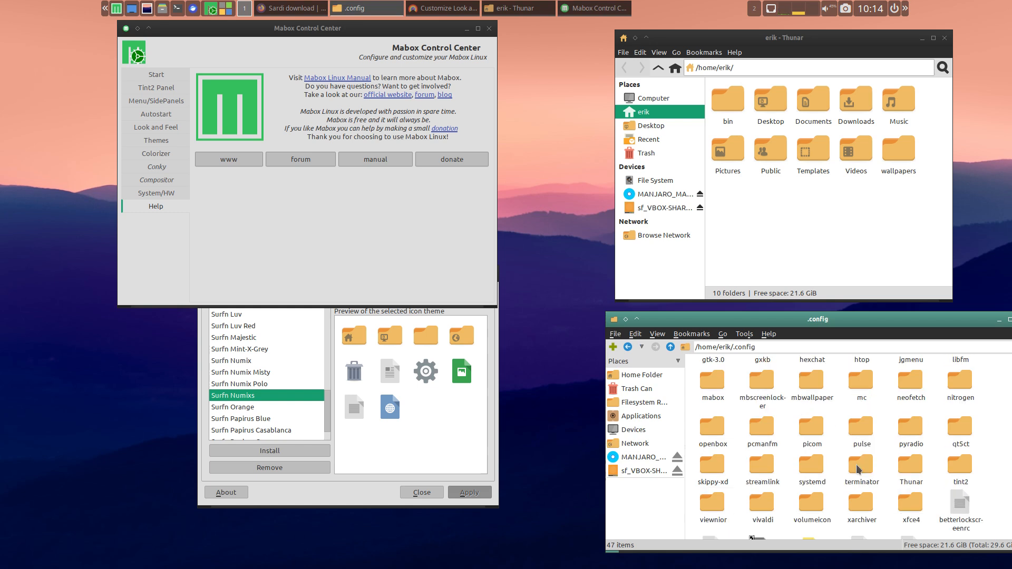
{"action": "scroll", "coordinate": [856, 469], "scroll_direction": "down", "scroll_amount": 1}
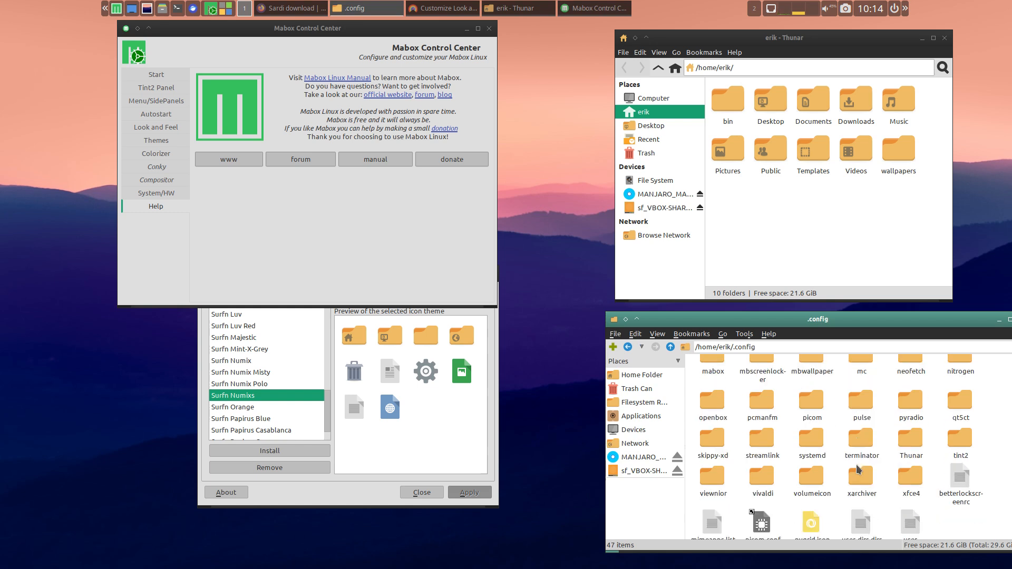
{"action": "scroll", "coordinate": [857, 469], "scroll_direction": "up", "scroll_amount": 2}
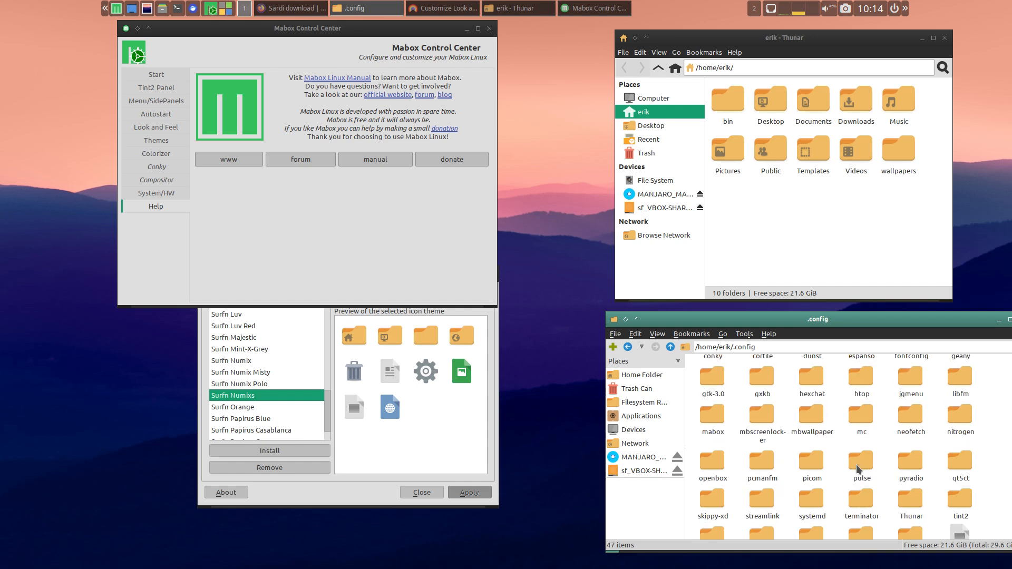
- Open jgmenurc from the jgmenu folder in Geany, read through its settings, close it and return to the .config folder
{"action": "double_click", "coordinate": [916, 388]}
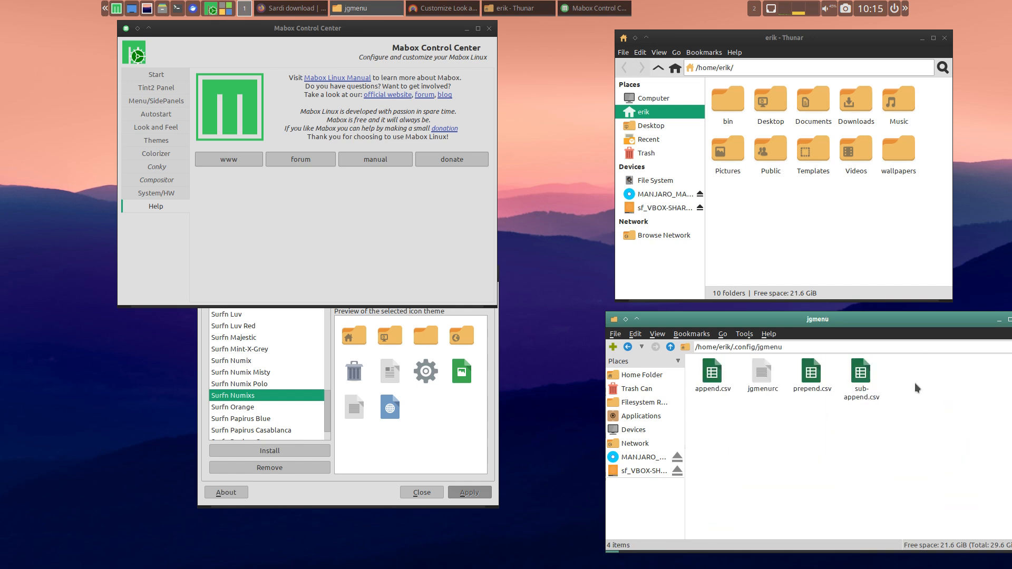
{"action": "double_click", "coordinate": [760, 376]}
{"action": "scroll", "coordinate": [362, 254], "scroll_direction": "down", "scroll_amount": 10}
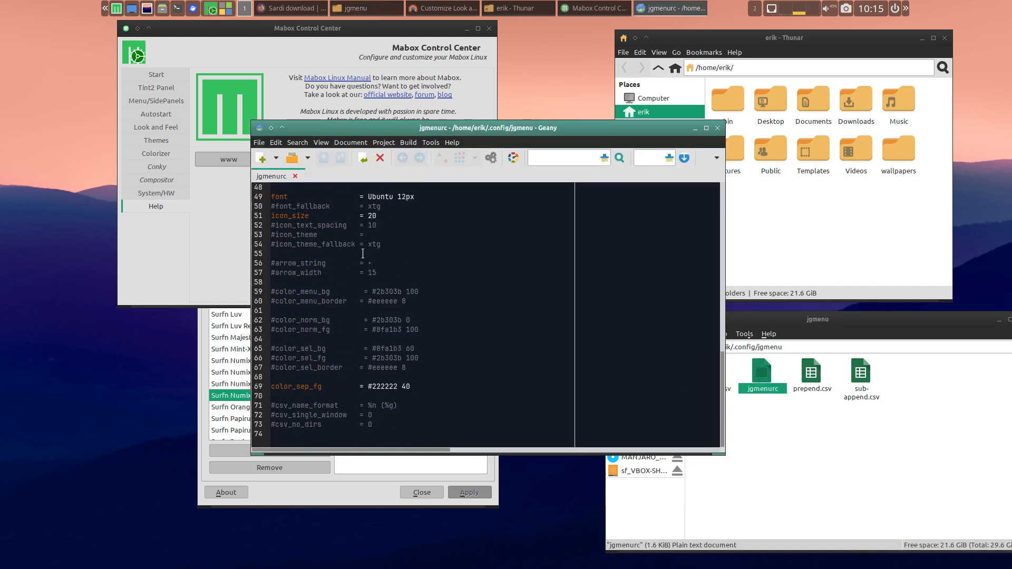
{"action": "scroll", "coordinate": [362, 253], "scroll_direction": "up", "scroll_amount": 10}
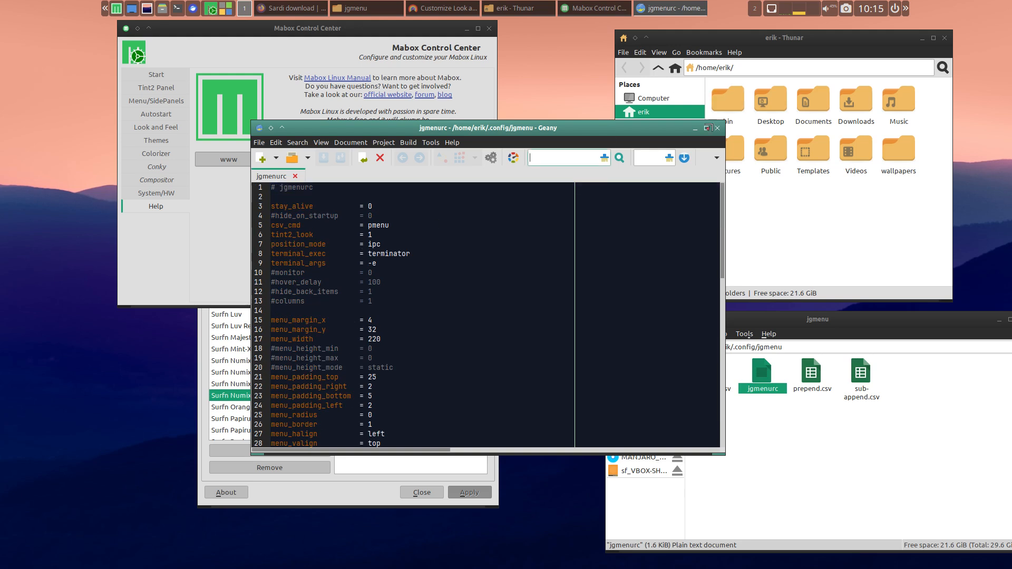
{"action": "left_click", "coordinate": [717, 128]}
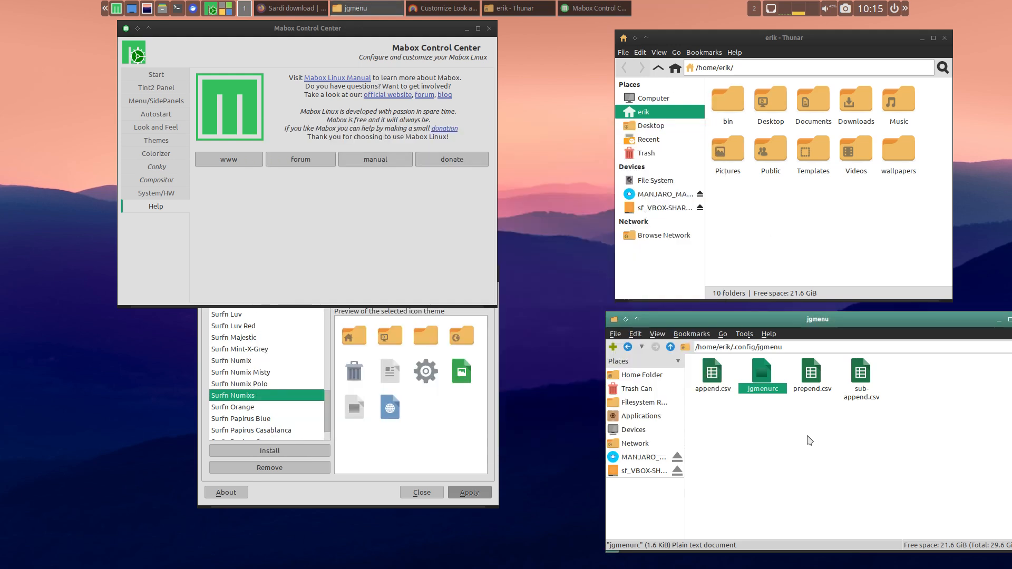
{"action": "left_click", "coordinate": [670, 347]}
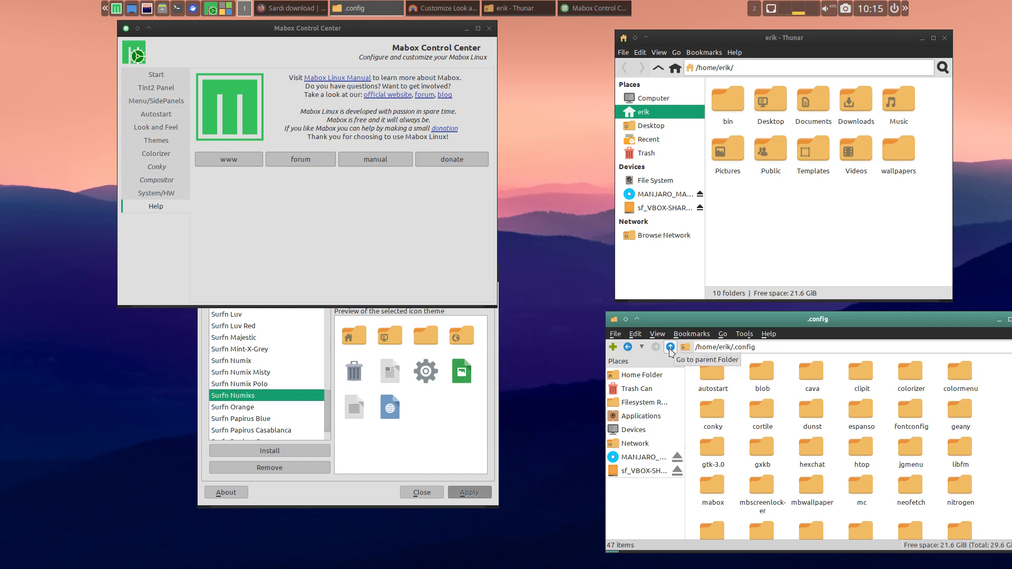
{"action": "scroll", "coordinate": [804, 445], "scroll_direction": "down", "scroll_amount": 1}
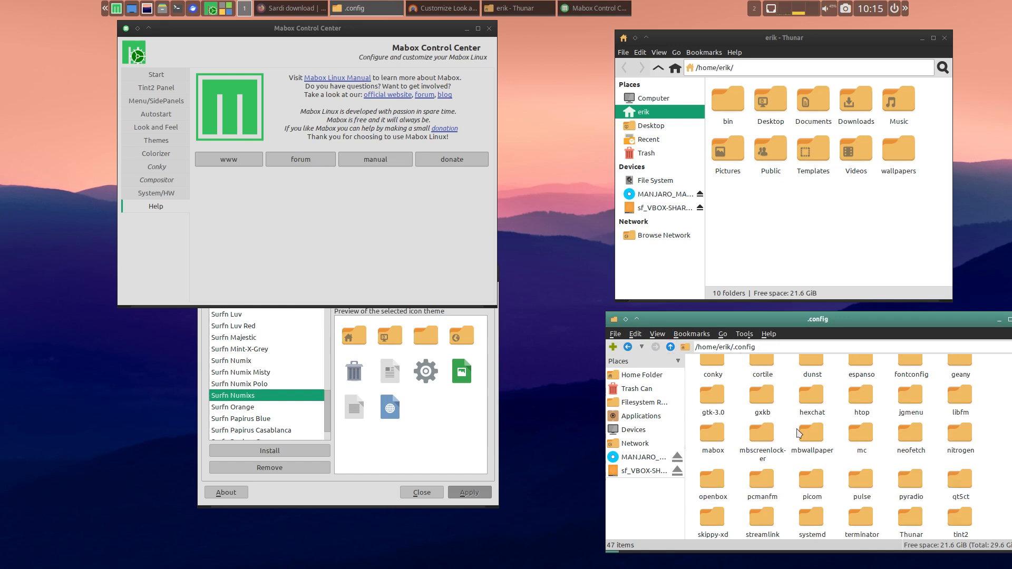
- Apply a random Colorizer color scheme to menus and panels, OpenBox window decoration and Conky, and move Mabox Control Center aside
{"action": "right_click", "coordinate": [535, 216]}
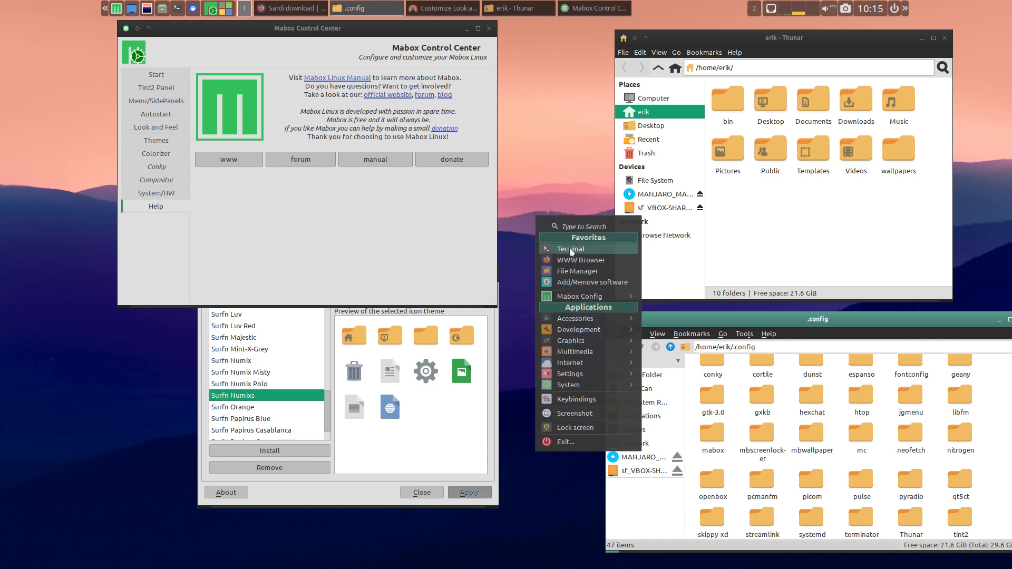
{"action": "mouse_move", "coordinate": [579, 298]}
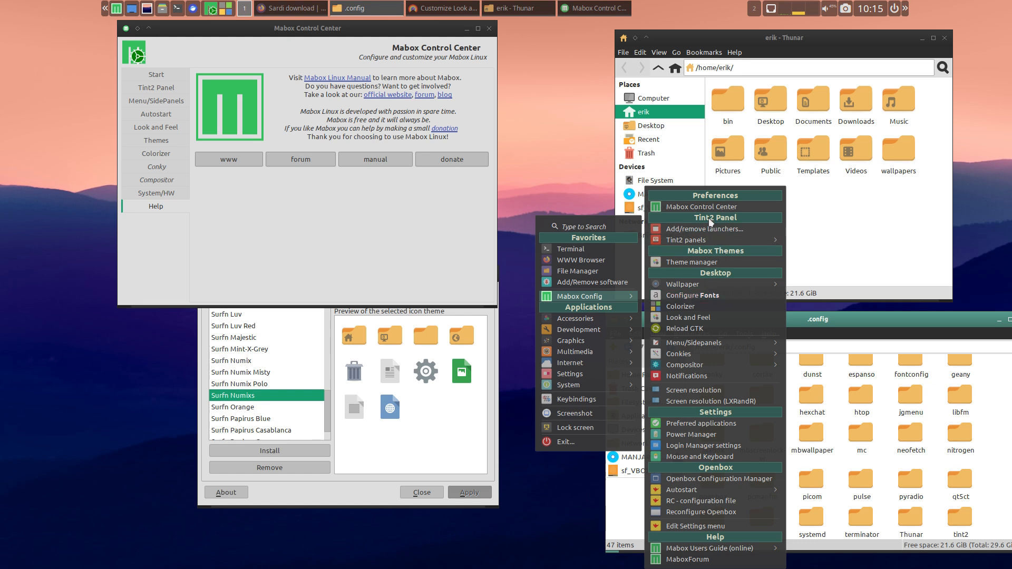
{"action": "mouse_move", "coordinate": [697, 243]}
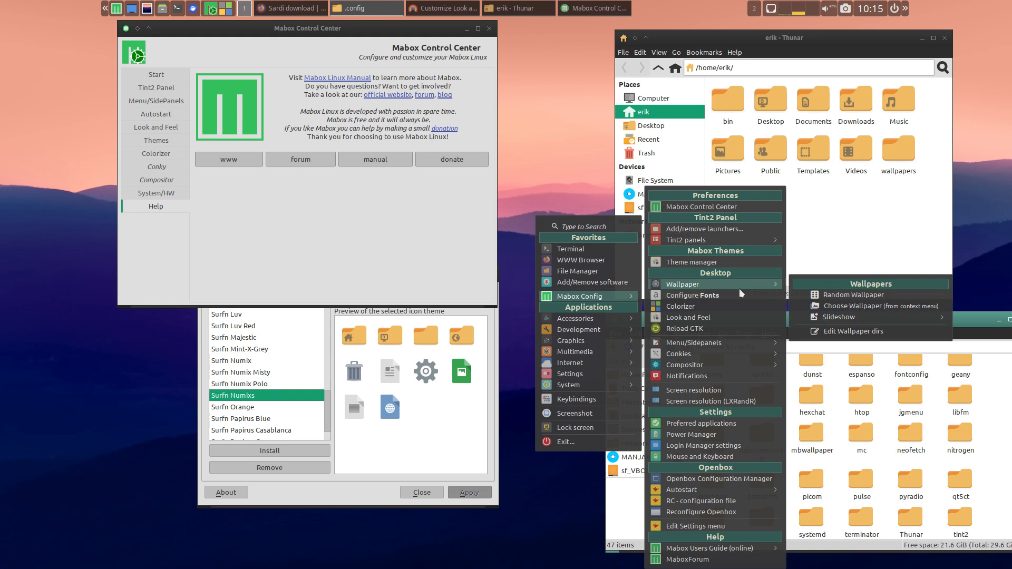
{"action": "left_click", "coordinate": [708, 311]}
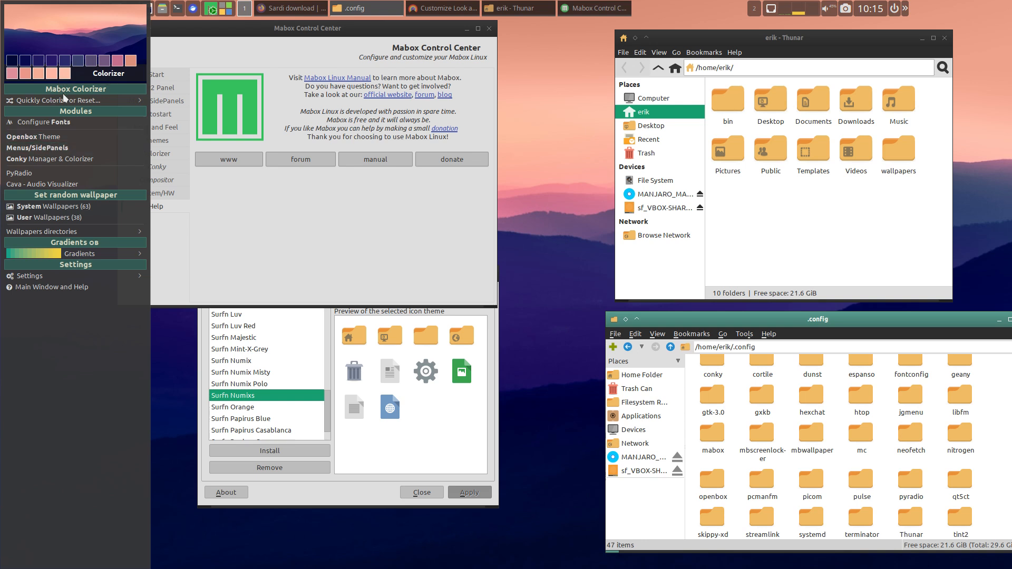
{"action": "mouse_move", "coordinate": [65, 100]}
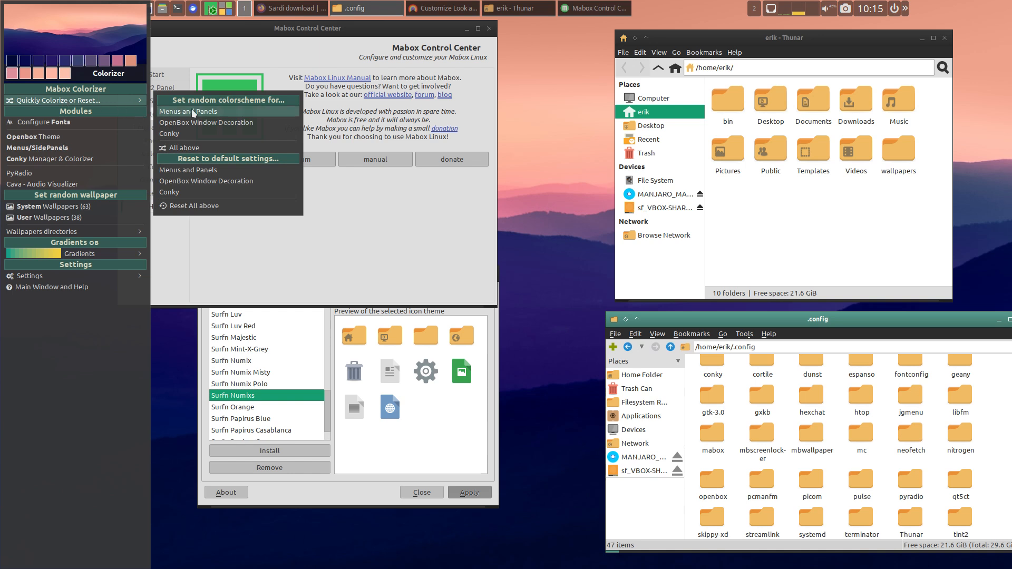
{"action": "left_click", "coordinate": [231, 148]}
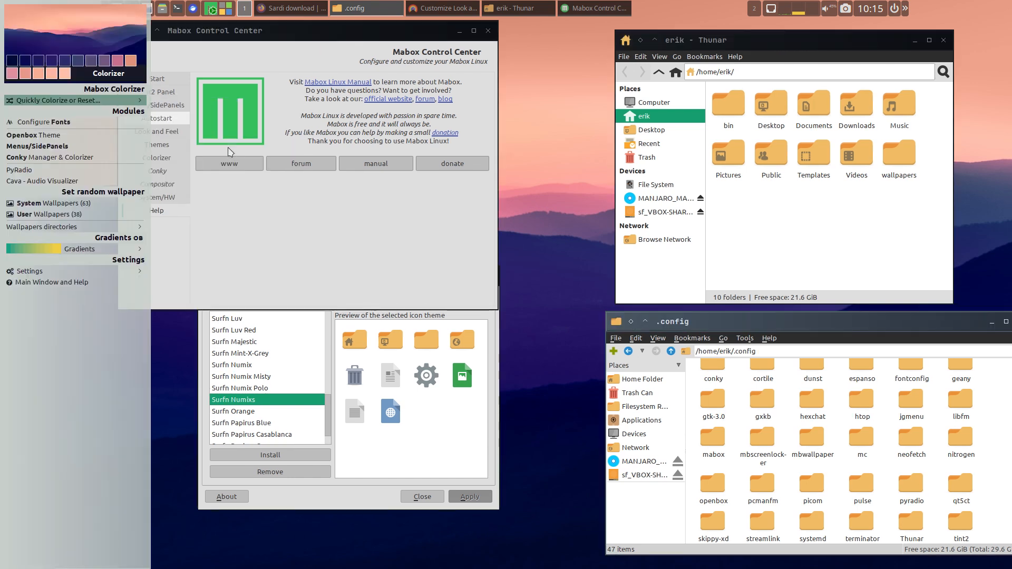
{"action": "left_click", "coordinate": [326, 45]}
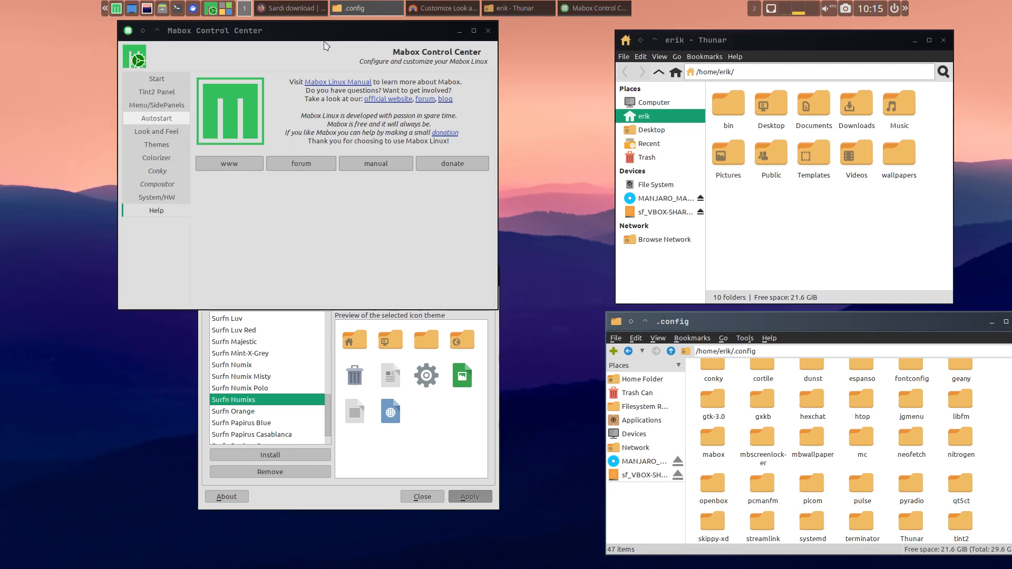
{"action": "left_click_drag", "start_coordinate": [322, 32], "coordinate": [396, 95]}
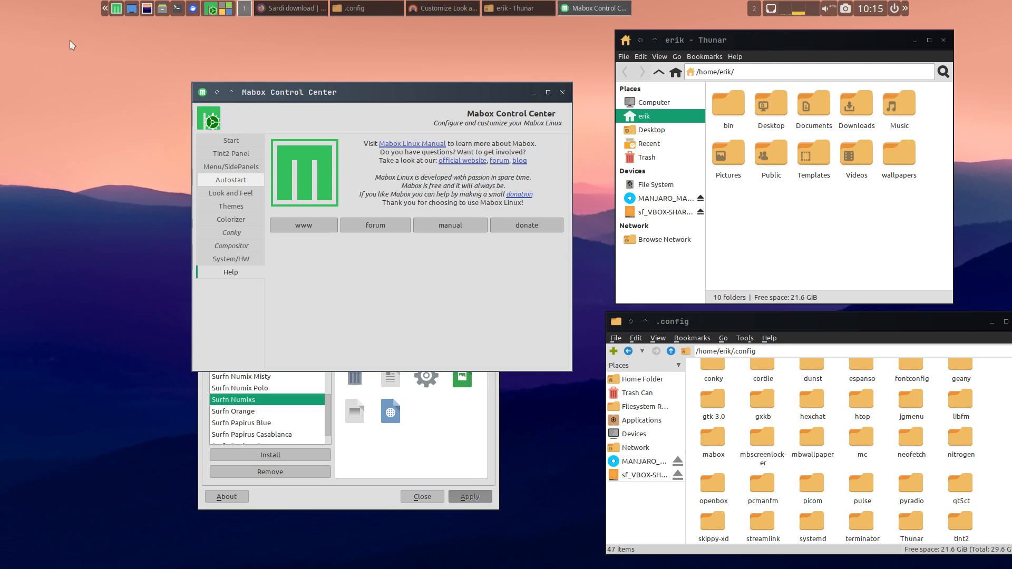
- Open Mabox's quick-navigation side panel, look over its Tint2 panel settings, and dismiss it
{"action": "left_click", "coordinate": [105, 9]}
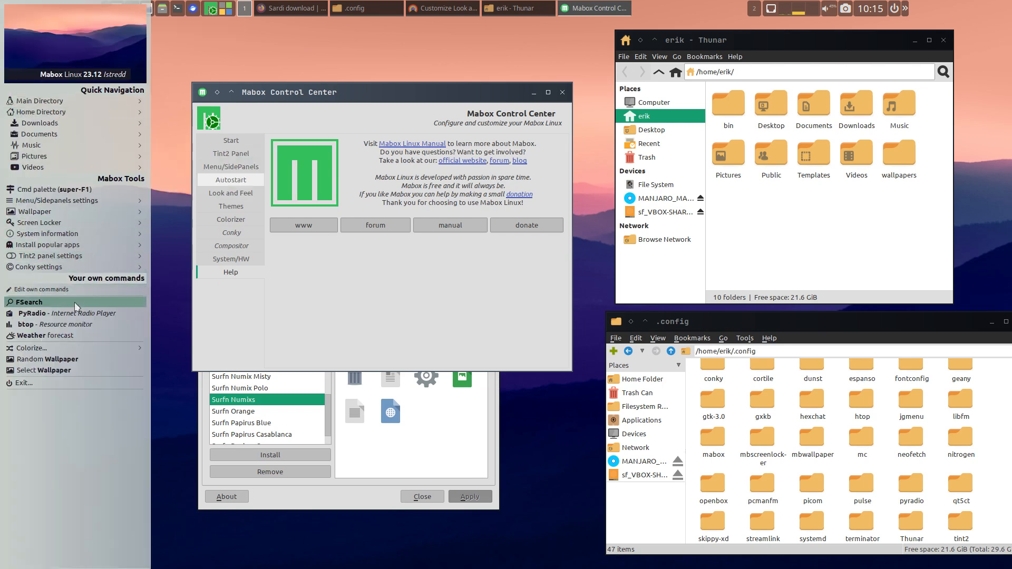
{"action": "mouse_move", "coordinate": [72, 258]}
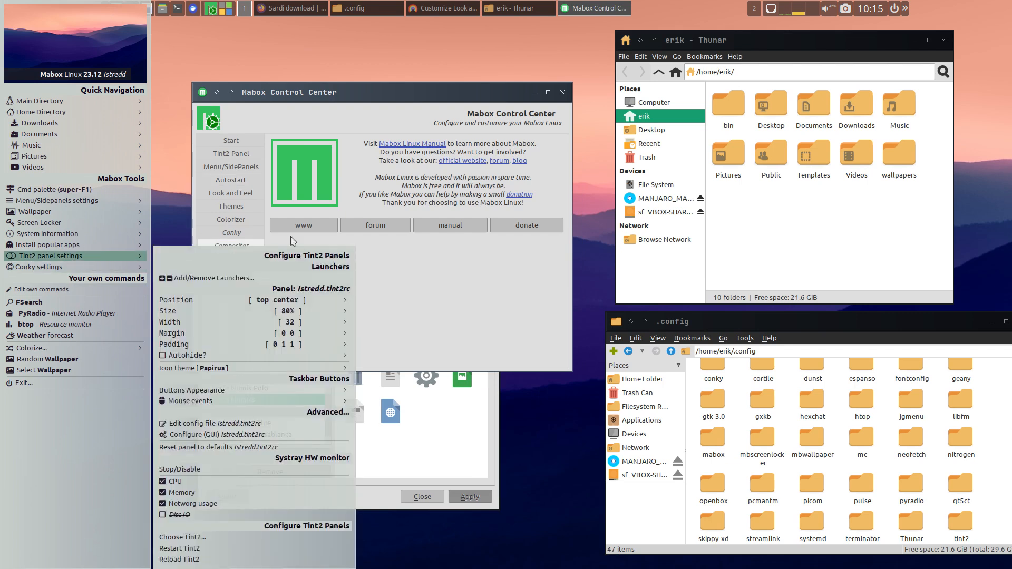
{"action": "left_click", "coordinate": [385, 293]}
- Look through the Start, Tint2 Panel, Menu/SidePanels, Autostart and Look and Feel pages of Mabox Control Center
{"action": "left_click", "coordinate": [234, 141]}
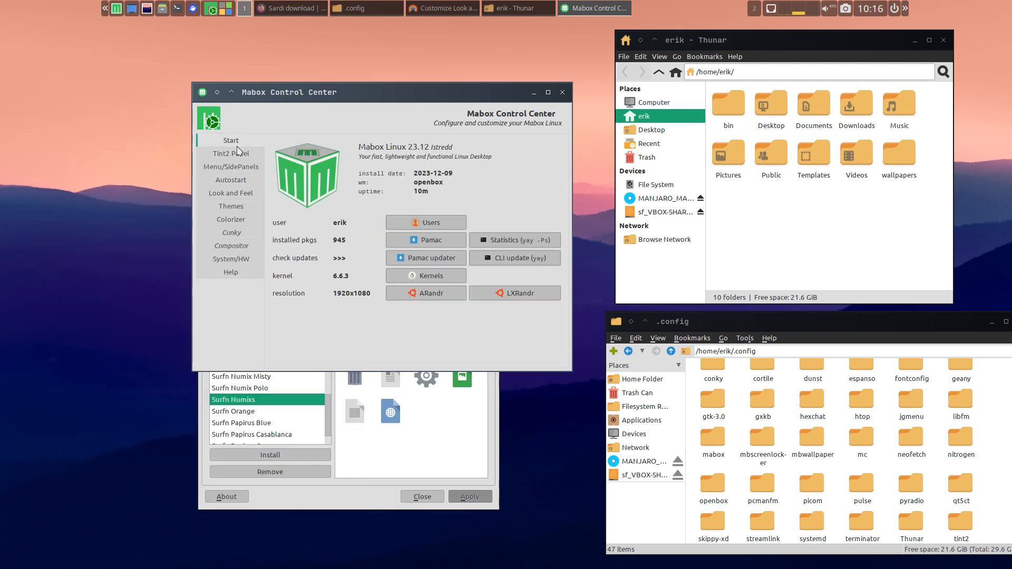
{"action": "left_click", "coordinate": [238, 152]}
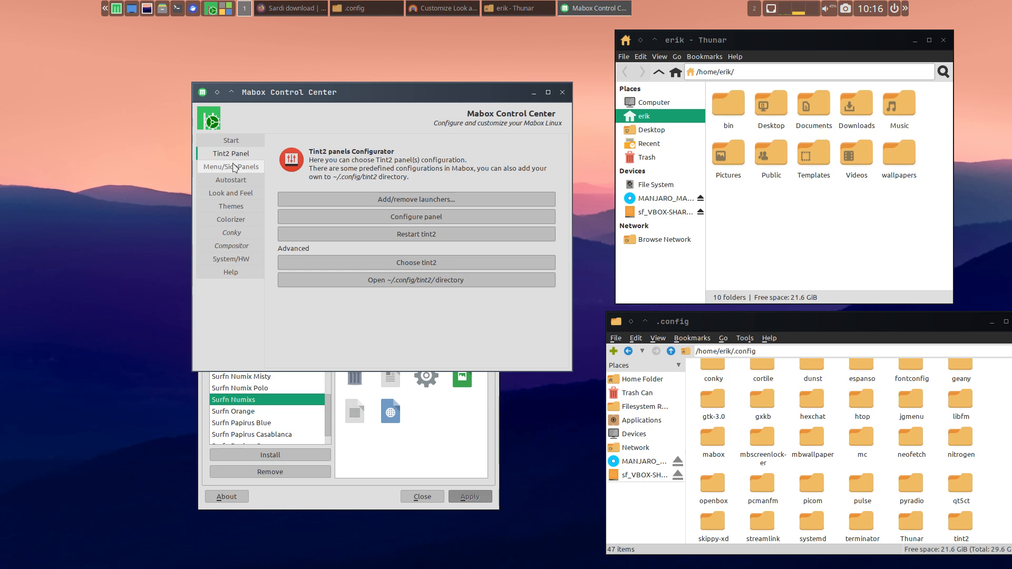
{"action": "left_click", "coordinate": [235, 168]}
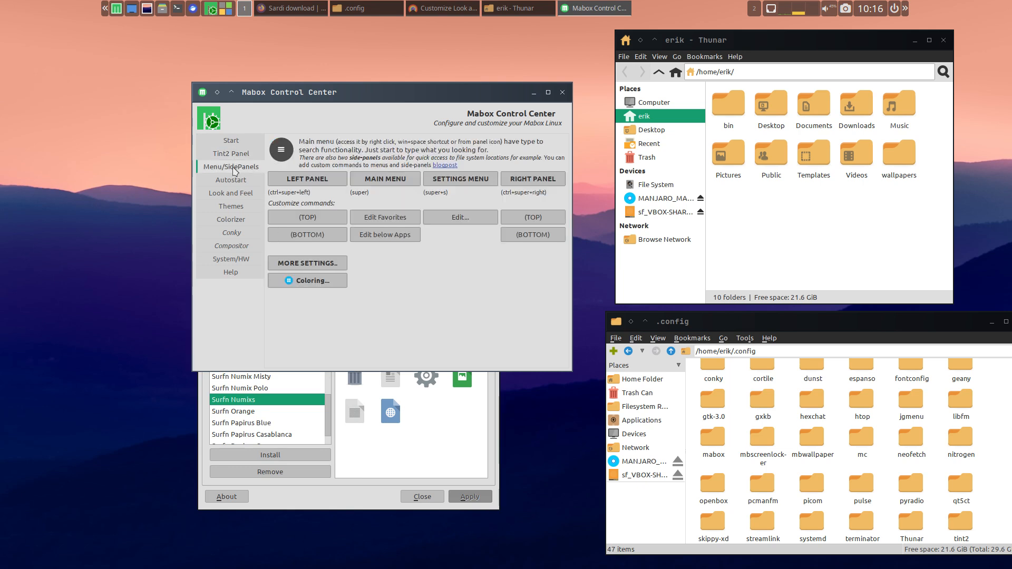
{"action": "left_click", "coordinate": [233, 180]}
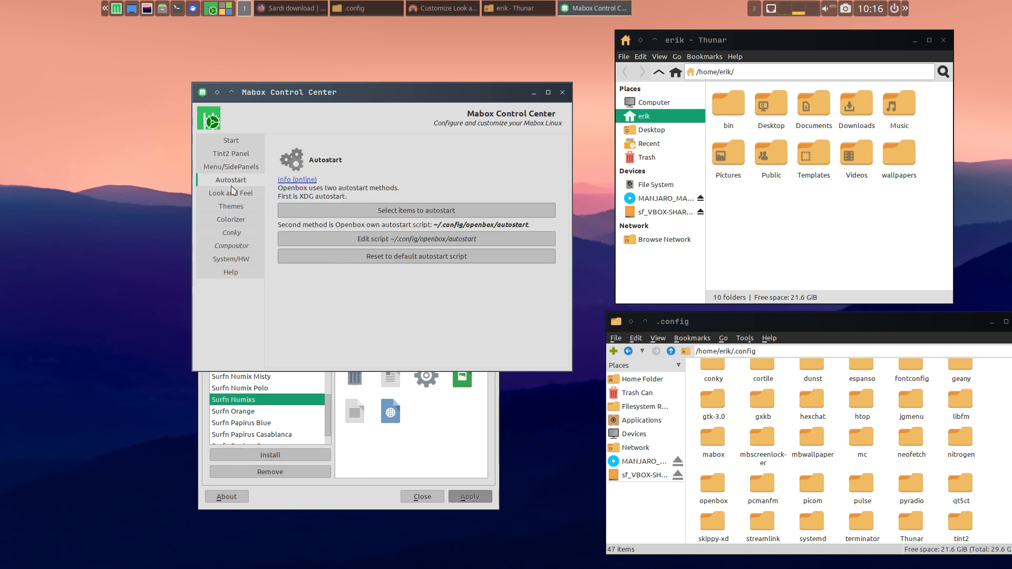
{"action": "left_click", "coordinate": [232, 195]}
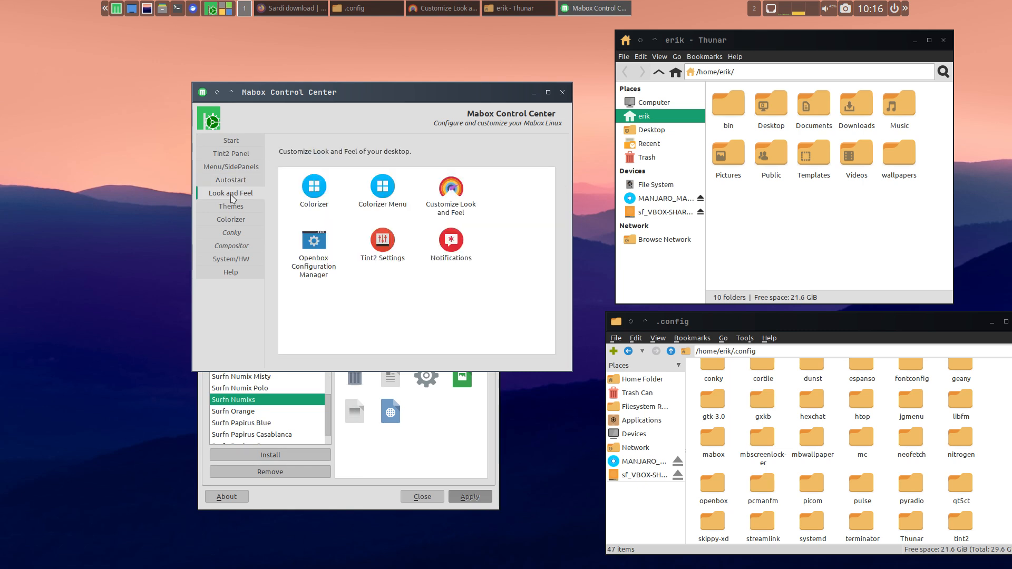
- Open Mabox Colorizer from the Look and Feel page and move its window over Mabox Control Center
{"action": "left_click", "coordinate": [235, 202]}
{"action": "left_click", "coordinate": [233, 197]}
{"action": "left_click", "coordinate": [314, 188]}
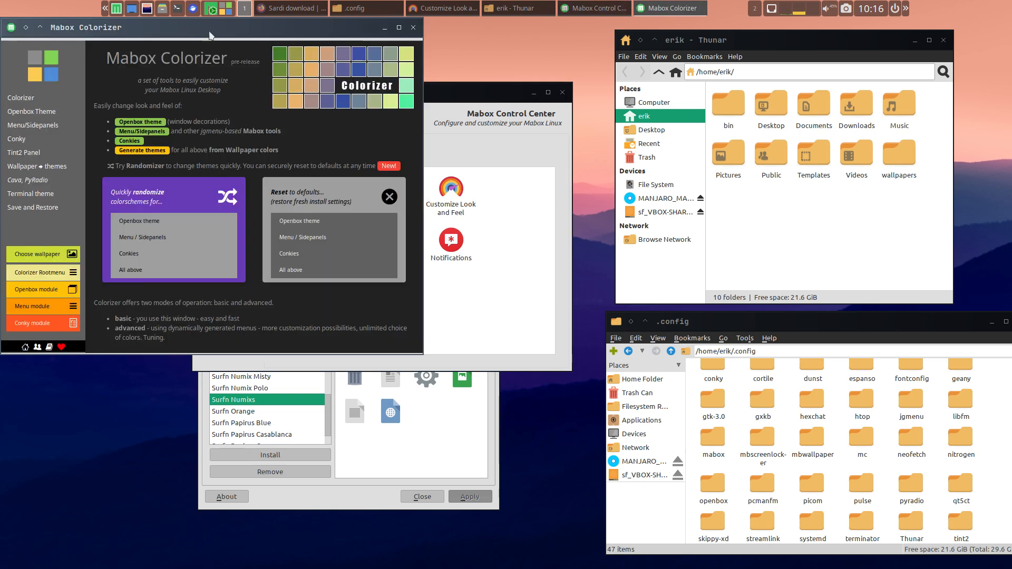
{"action": "left_click_drag", "start_coordinate": [209, 36], "coordinate": [355, 147]}
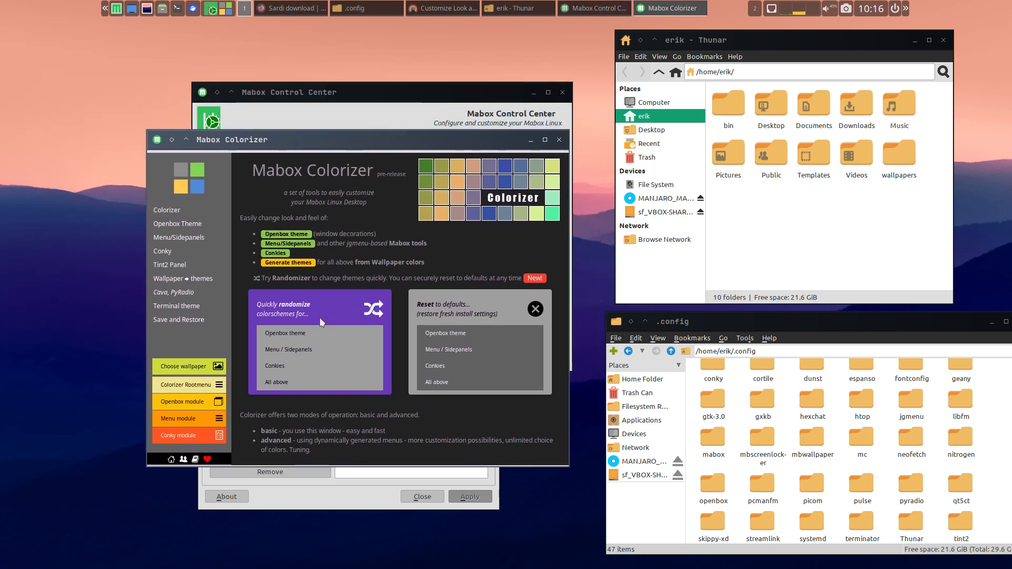
- Randomize the Openbox theme in Mabox Colorizer several times to try different window decorations
{"action": "left_click", "coordinate": [313, 333]}
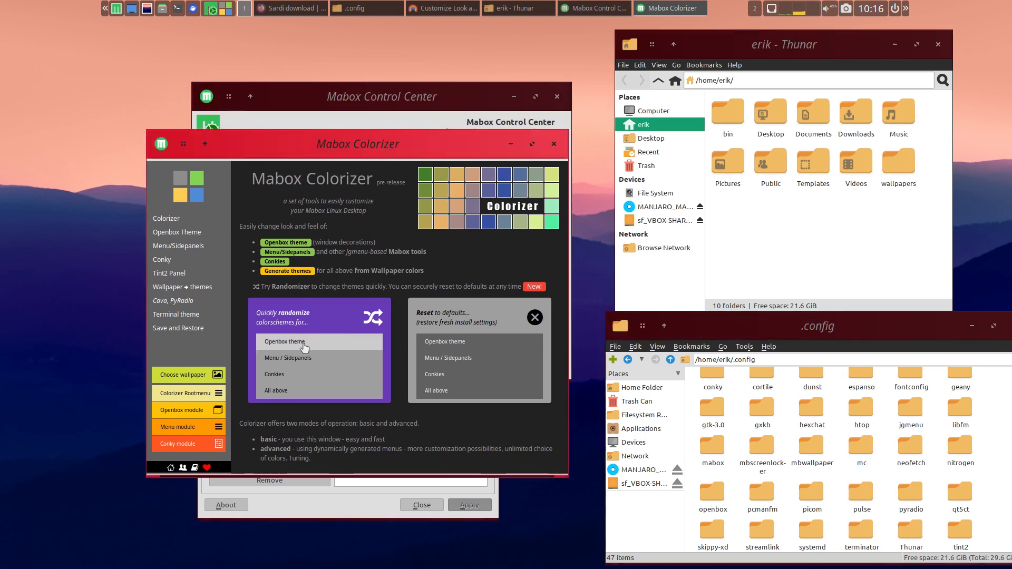
{"action": "left_click", "coordinate": [305, 347]}
{"action": "left_click", "coordinate": [303, 331]}
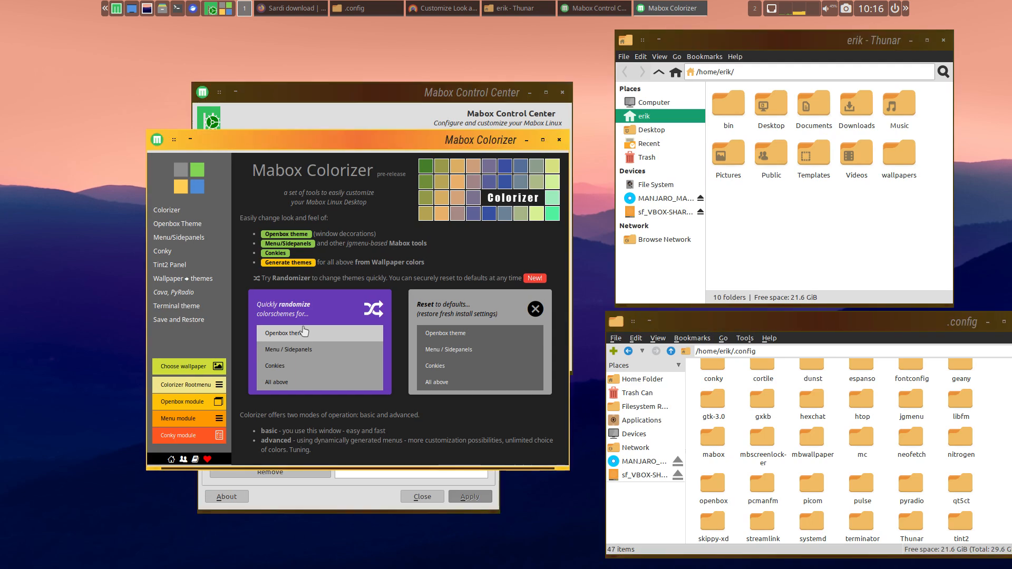
{"action": "left_click", "coordinate": [300, 335]}
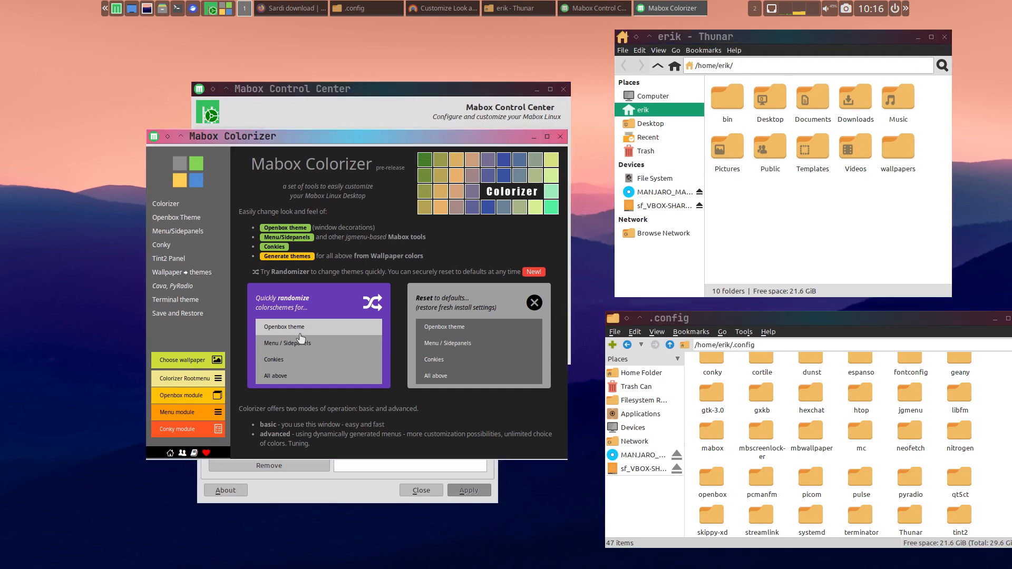
{"action": "left_click", "coordinate": [301, 335]}
{"action": "left_click", "coordinate": [301, 335]}
- Randomize the Menu / Sidepanels color scheme in Mabox Colorizer several times
{"action": "left_click", "coordinate": [301, 337]}
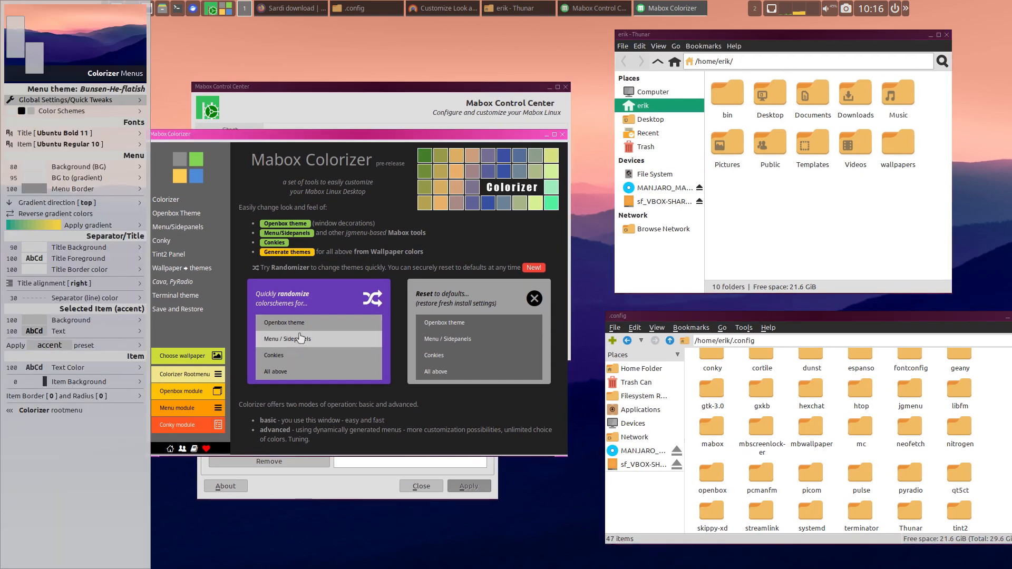
{"action": "left_click", "coordinate": [298, 343]}
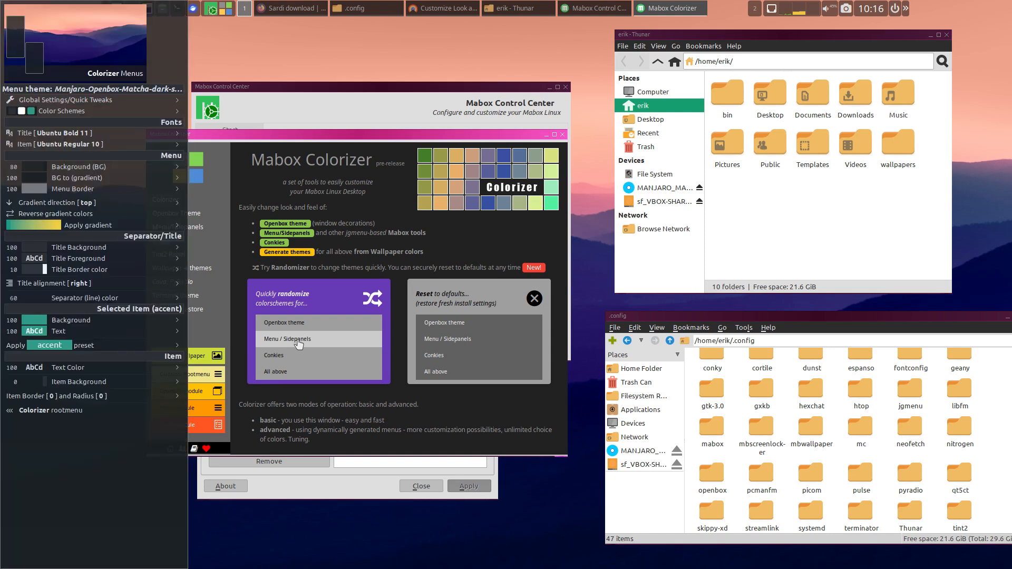
{"action": "left_click", "coordinate": [298, 343]}
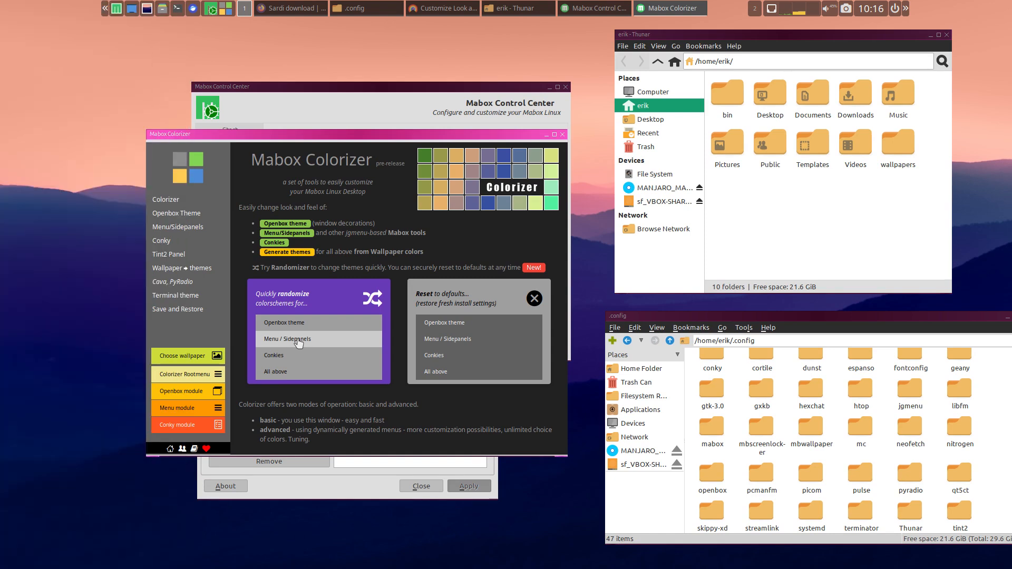
{"action": "left_click", "coordinate": [298, 342]}
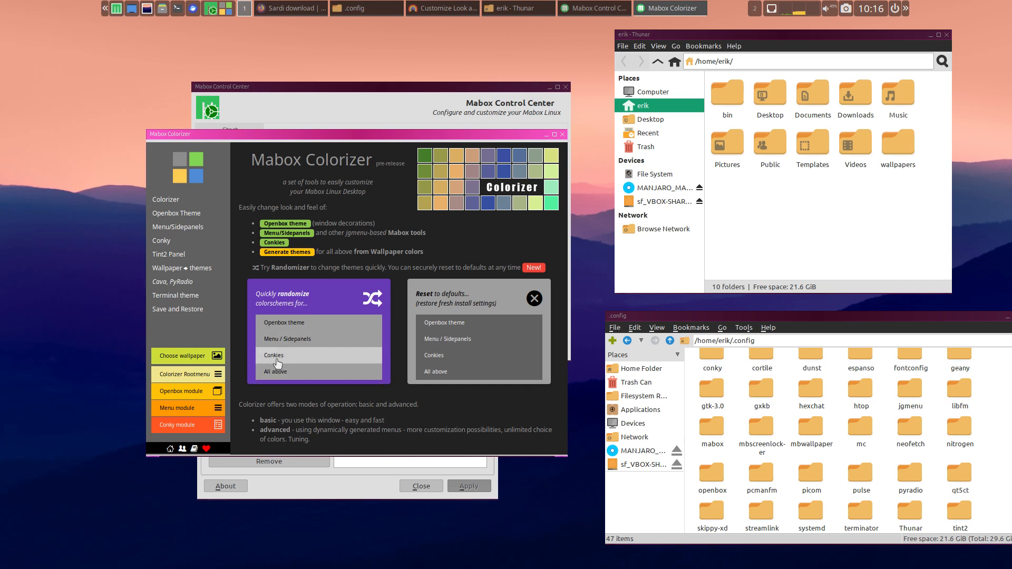
- Reset all Colorizer color schemes to defaults, and look over the Menu/Sidepanels and Openbox Theme pages
{"action": "left_click", "coordinate": [451, 372]}
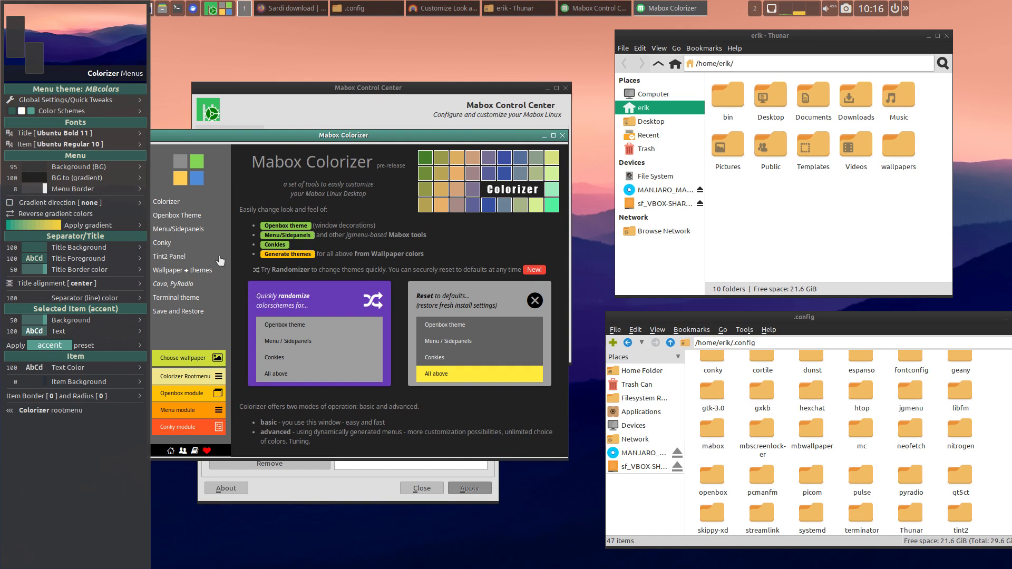
{"action": "left_click", "coordinate": [187, 228]}
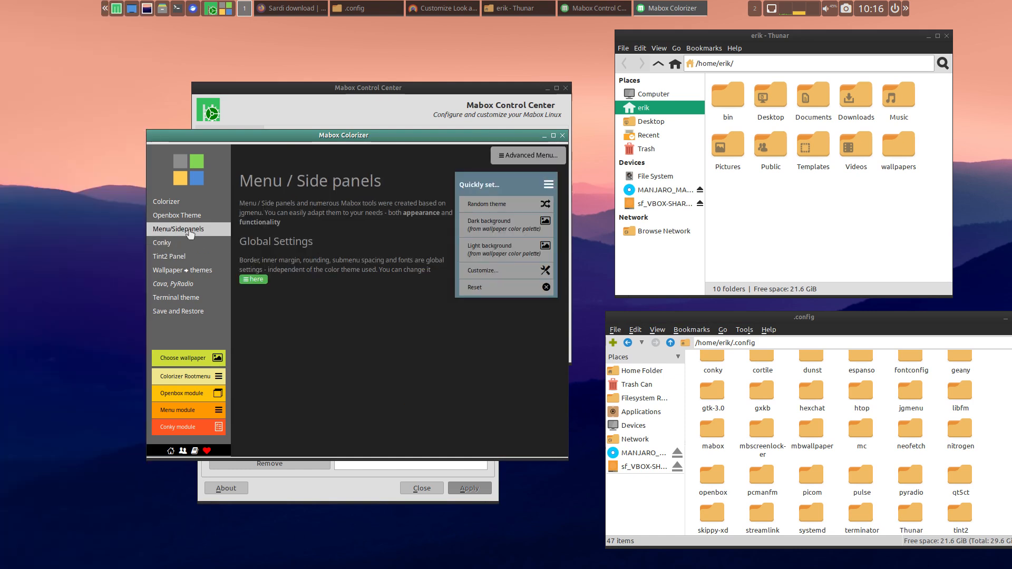
{"action": "left_click", "coordinate": [192, 216]}
{"action": "left_click", "coordinate": [190, 201]}
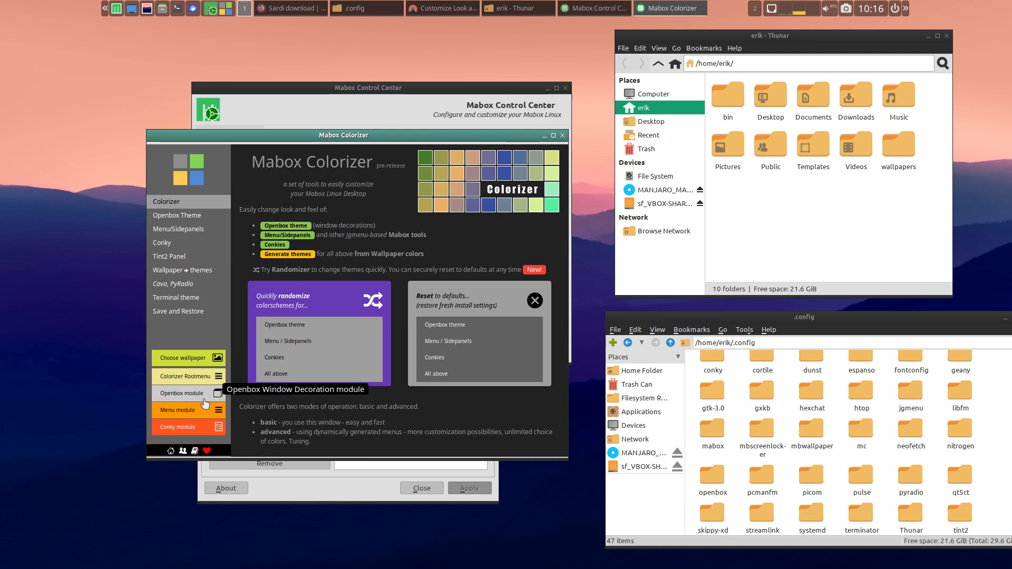
- Examine the settings of Colorizer's Openbox module, dismiss them and close Mabox Colorizer
{"action": "left_click", "coordinate": [198, 402]}
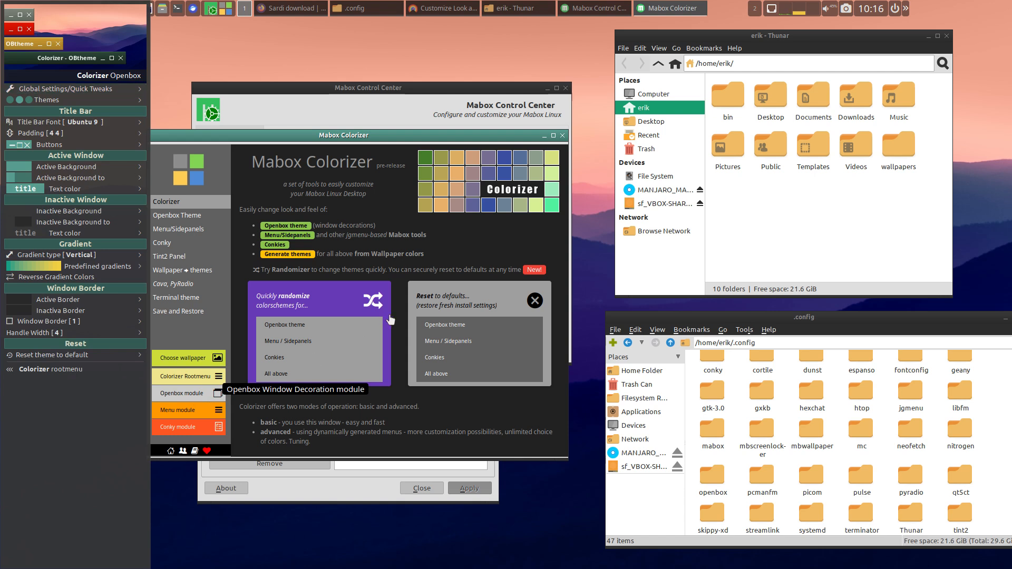
{"action": "left_click", "coordinate": [422, 137]}
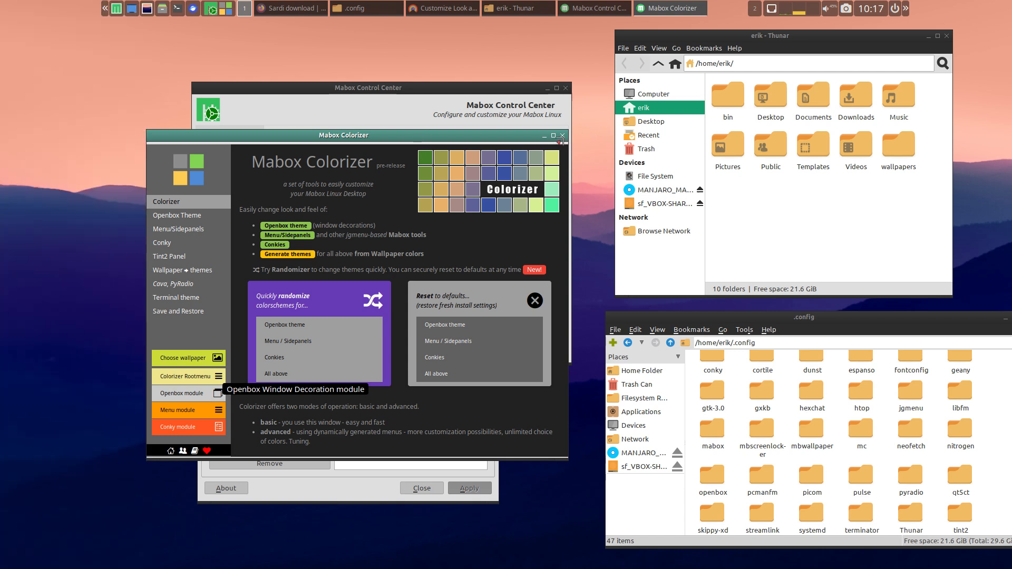
{"action": "left_click", "coordinate": [562, 136]}
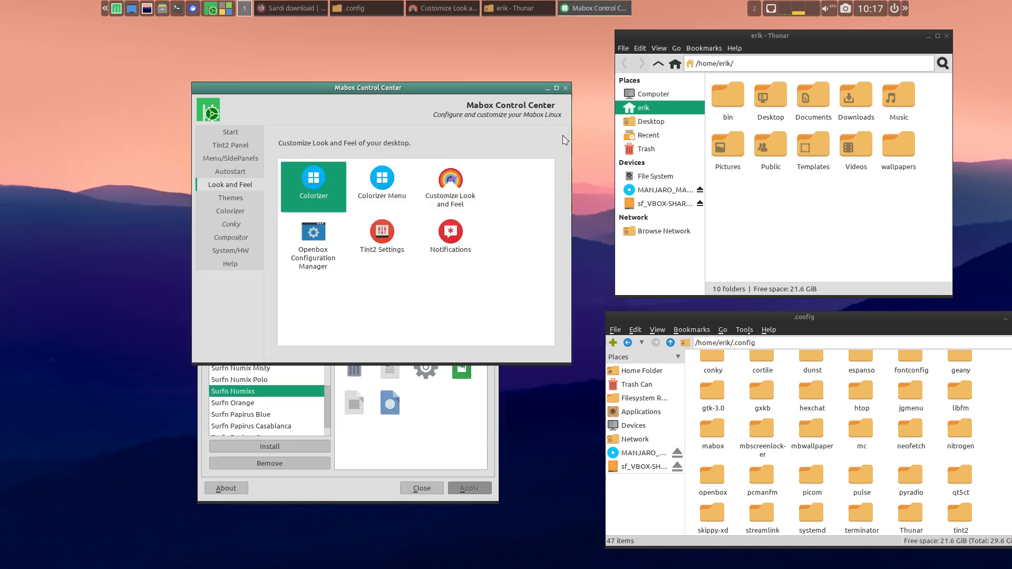
- Open the Colorizer Menu from Look and Feel, set a random system wallpaper twice, and dismiss the menu
{"action": "left_click", "coordinate": [399, 184]}
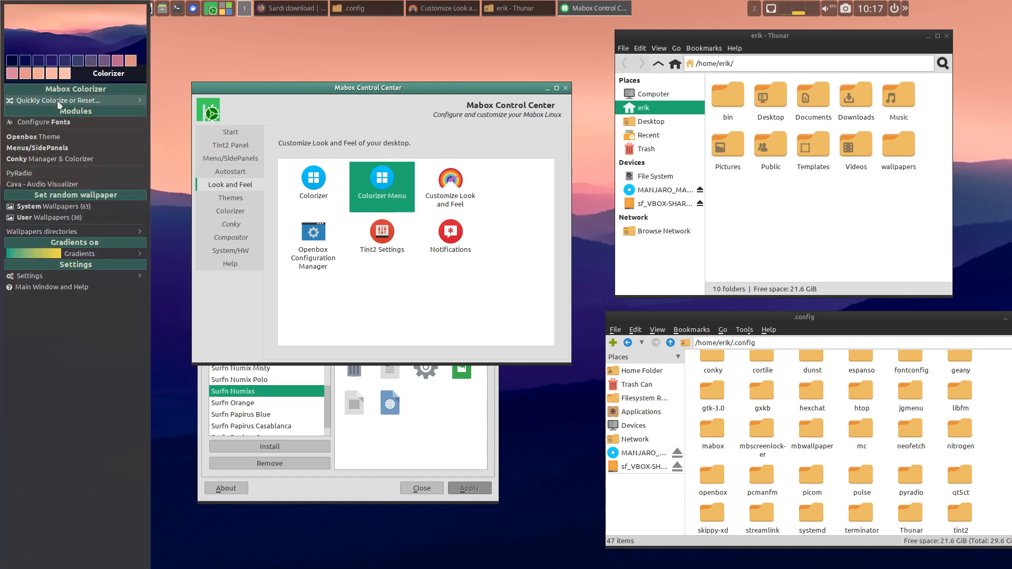
{"action": "mouse_move", "coordinate": [69, 279]}
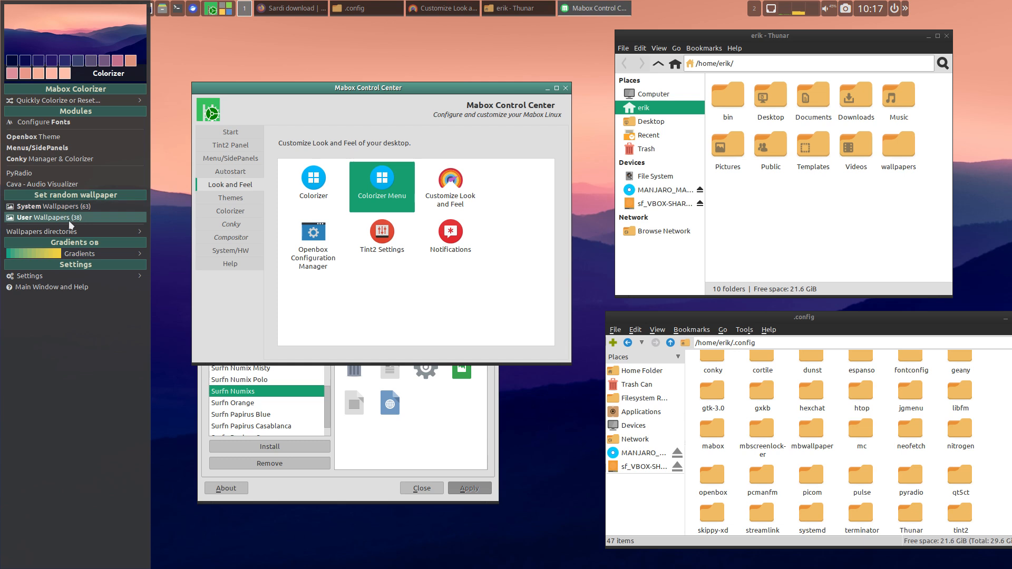
{"action": "left_click", "coordinate": [79, 209]}
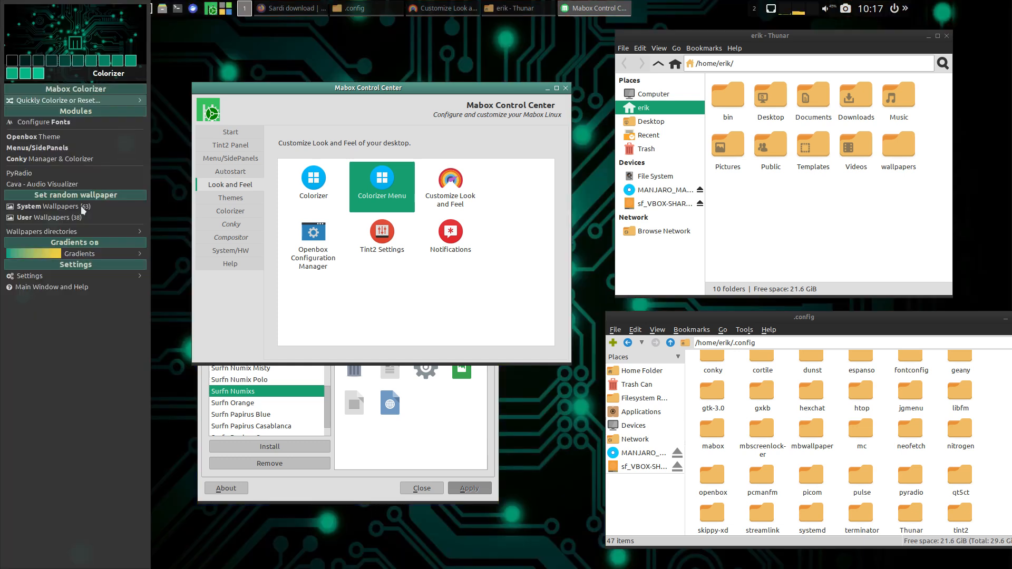
{"action": "left_click", "coordinate": [83, 210]}
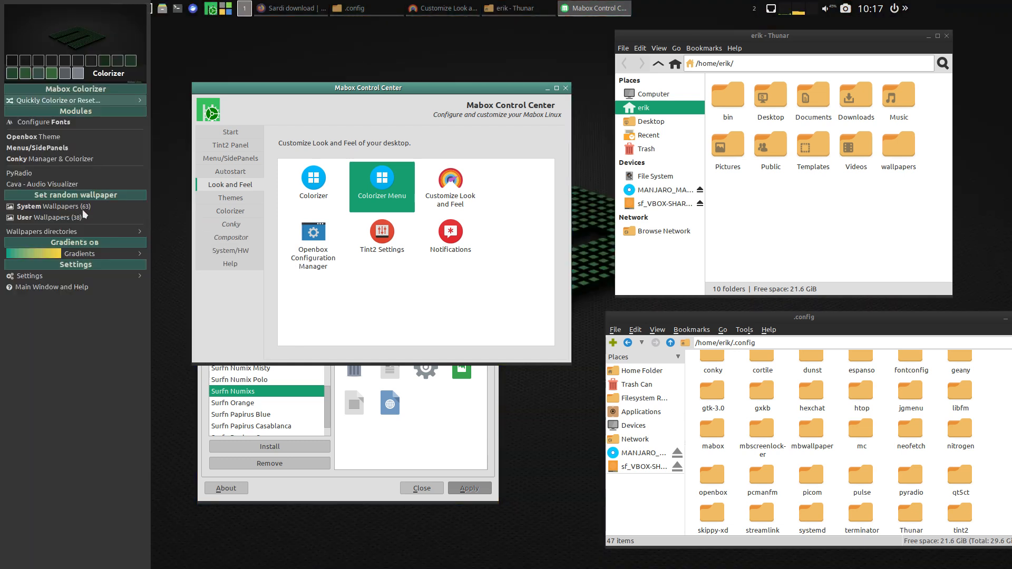
{"action": "left_click", "coordinate": [388, 407]}
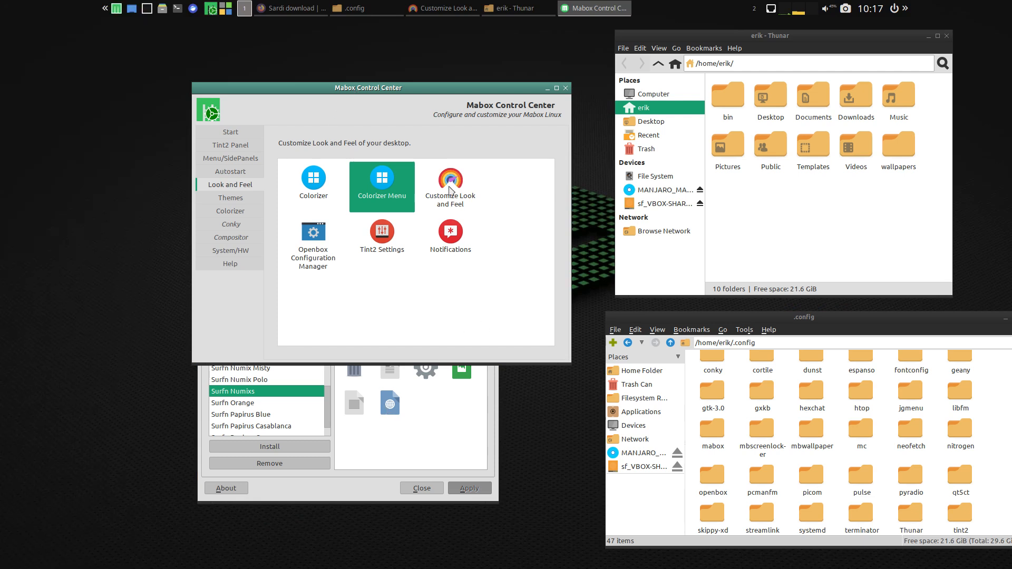
- Launch Customize Look and Feel, and close both Mabox Control Center and the Customize Look and Feel window
{"action": "left_click", "coordinate": [451, 184]}
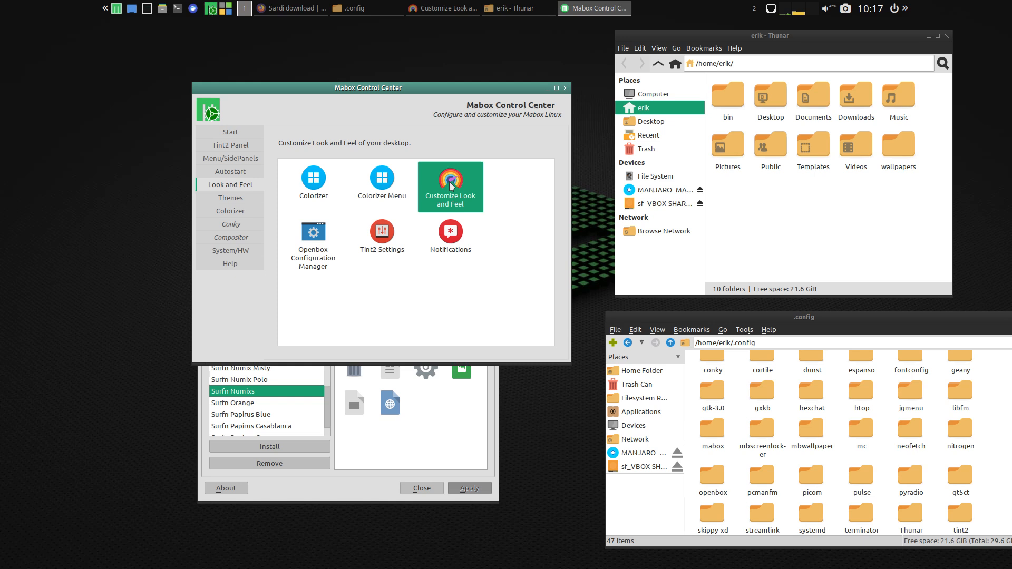
{"action": "left_click", "coordinate": [565, 90]}
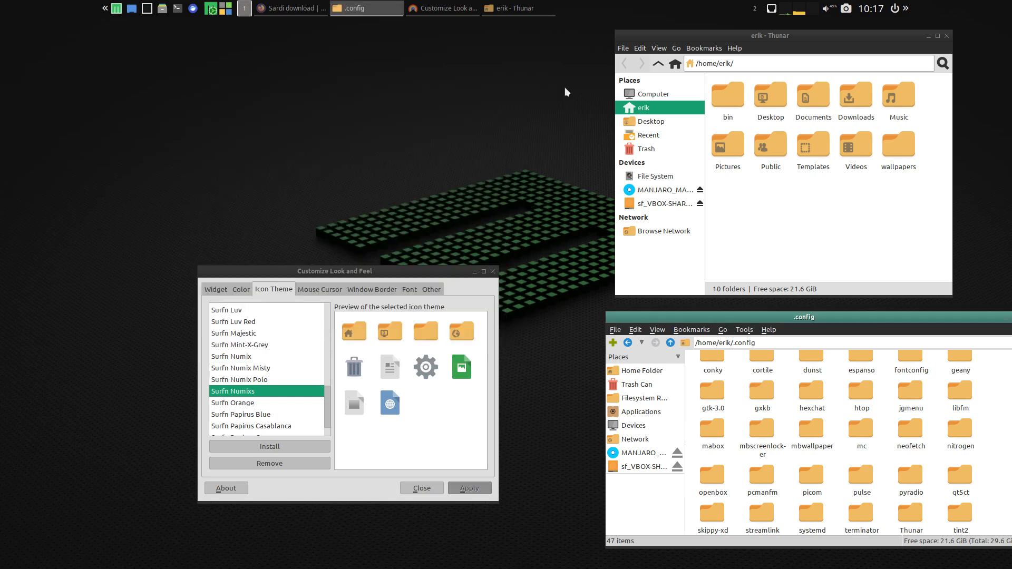
{"action": "left_click_drag", "start_coordinate": [369, 272], "coordinate": [301, 105]}
{"action": "left_click", "coordinate": [359, 321]}
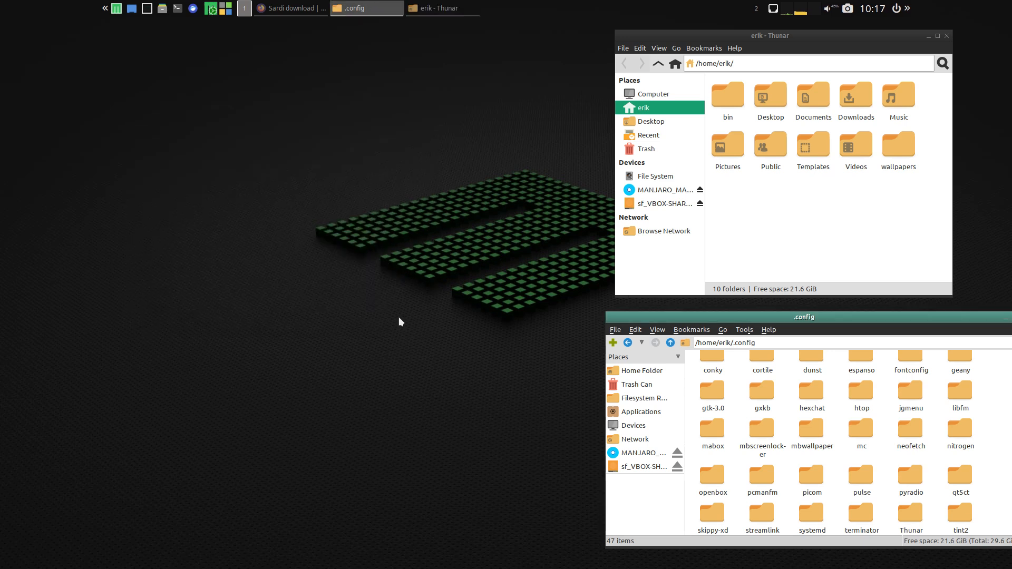
- Bring the Thunar window into focus, and open and dismiss the quick-navigation side panel
{"action": "left_click", "coordinate": [765, 194]}
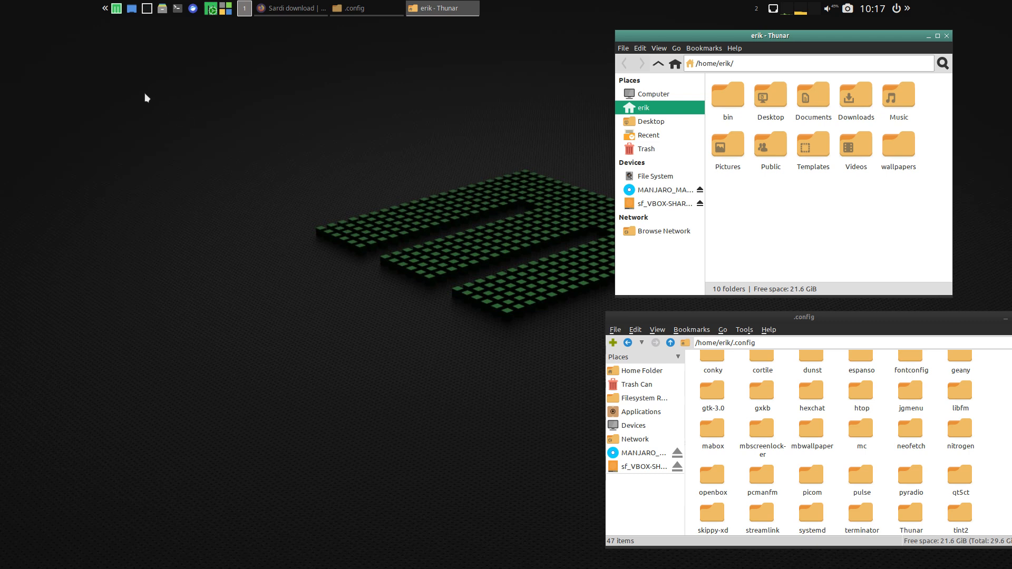
{"action": "left_click", "coordinate": [105, 8]}
{"action": "left_click", "coordinate": [201, 62]}
- Move the Thunar window away from above the .config window onto the empty area of the desktop
{"action": "left_click_drag", "start_coordinate": [718, 34], "coordinate": [253, 59]}
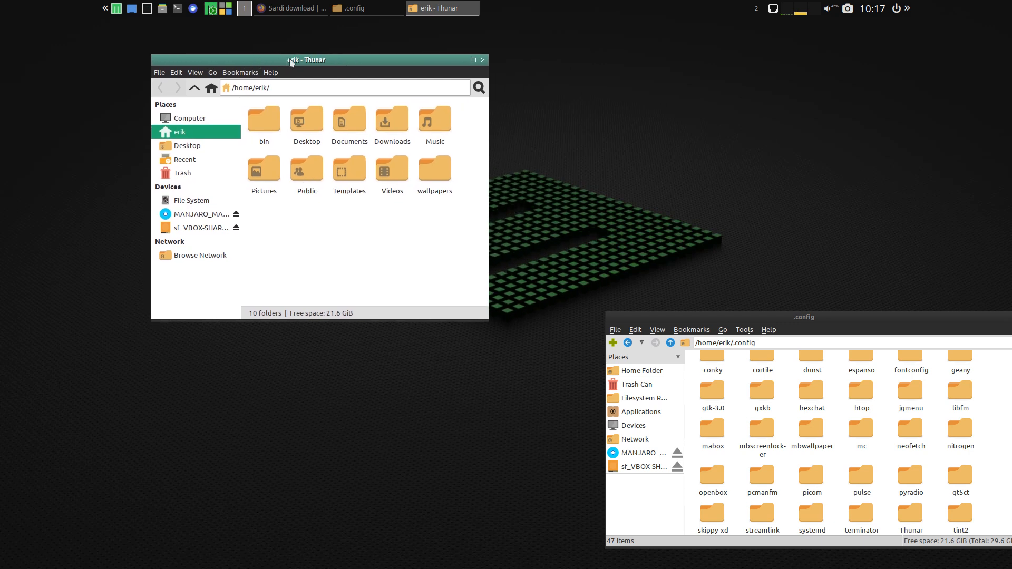
{"action": "left_click_drag", "start_coordinate": [318, 60], "coordinate": [338, 60]}
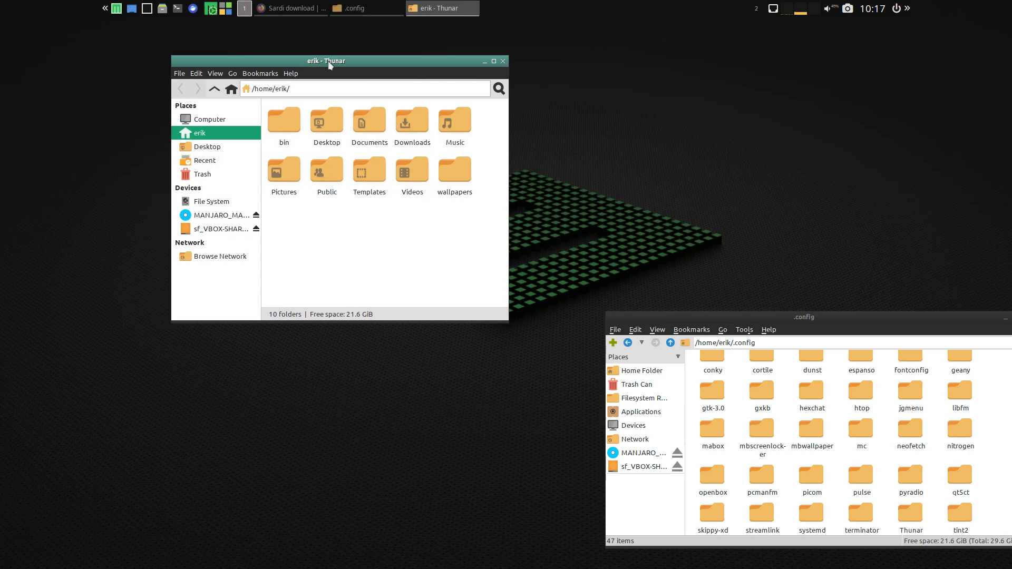
{"action": "left_click_drag", "start_coordinate": [328, 62], "coordinate": [331, 113]}
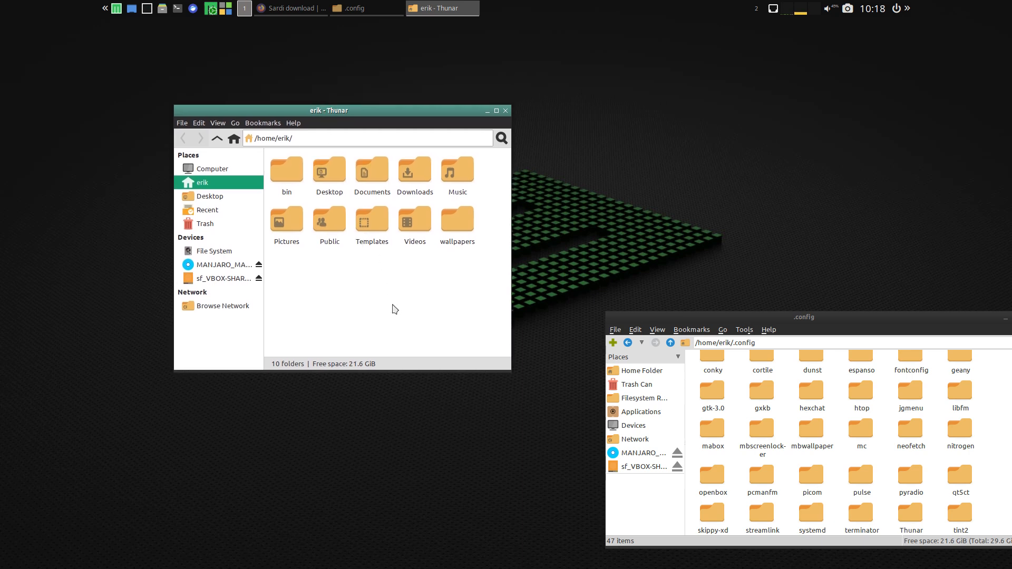